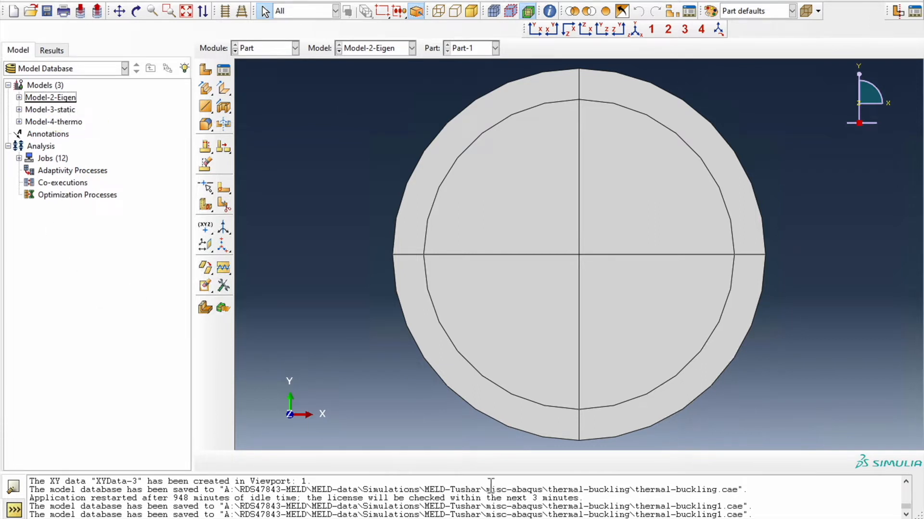
Step: Inspect the section sketch of the Shell planar-1 feature in Part-1 of Model-2-Eigen, and leave it without saving changes
left_click_drag(470, 476, 468, 510)
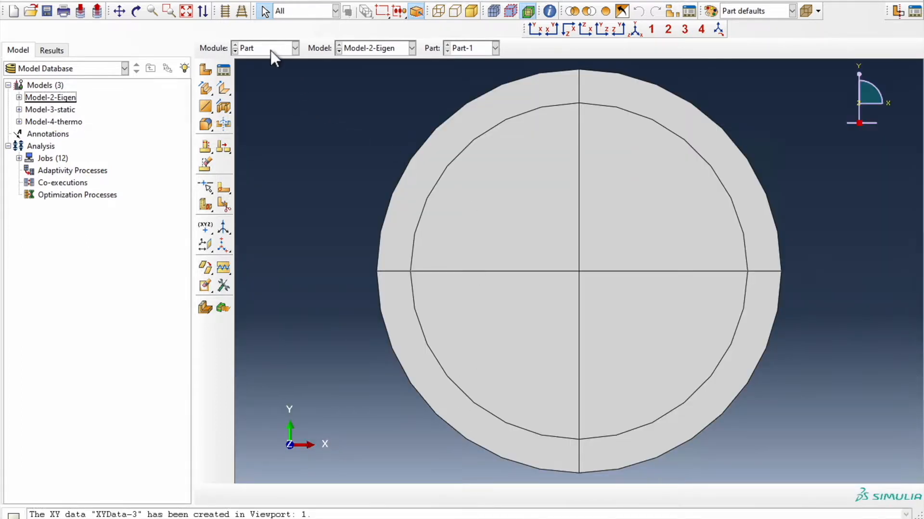
left_click(18, 97)
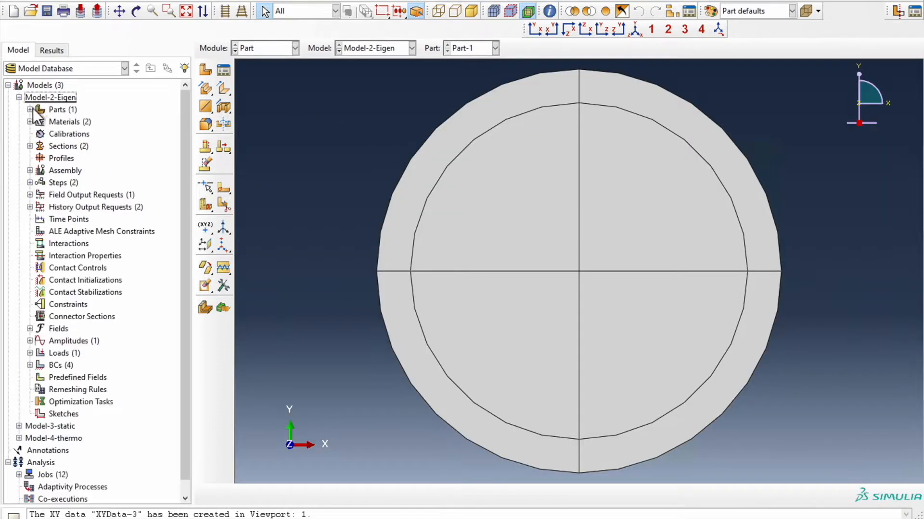
left_click(29, 110)
left_click(40, 122)
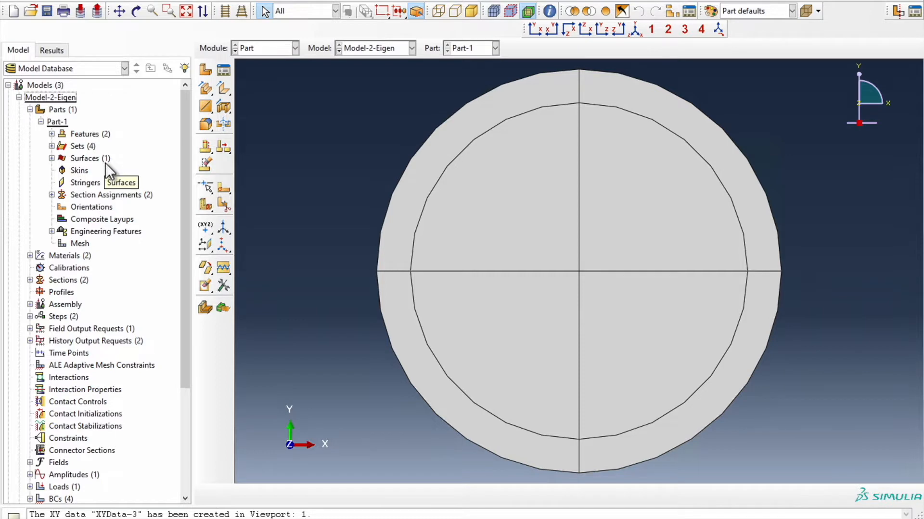
left_click(52, 134)
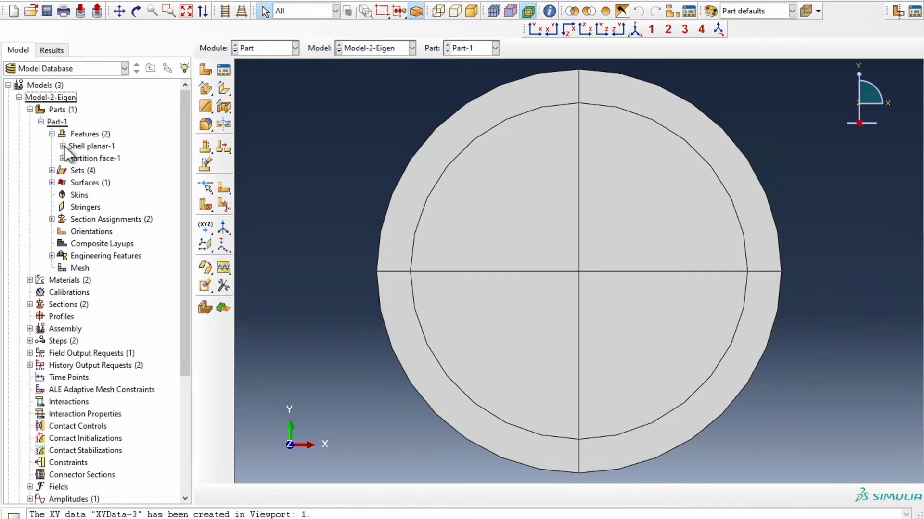
left_click(63, 146)
left_click(94, 147)
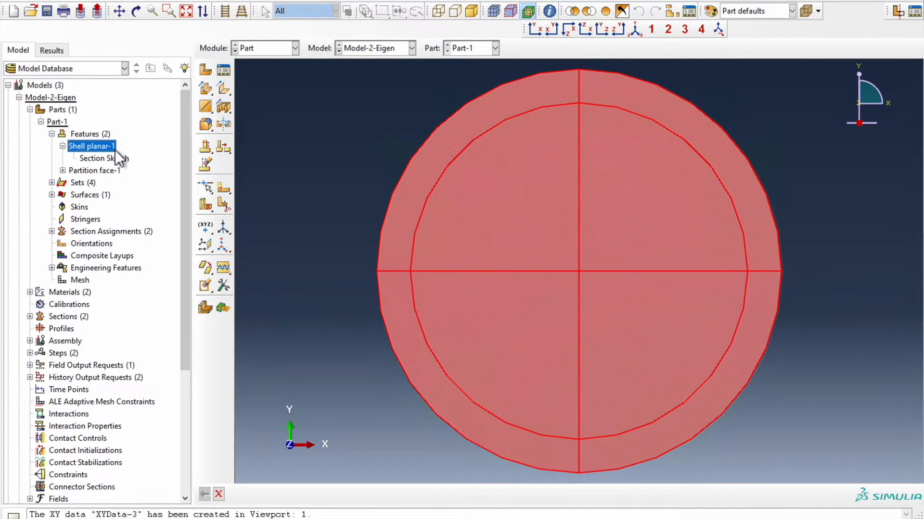
double_click(98, 160)
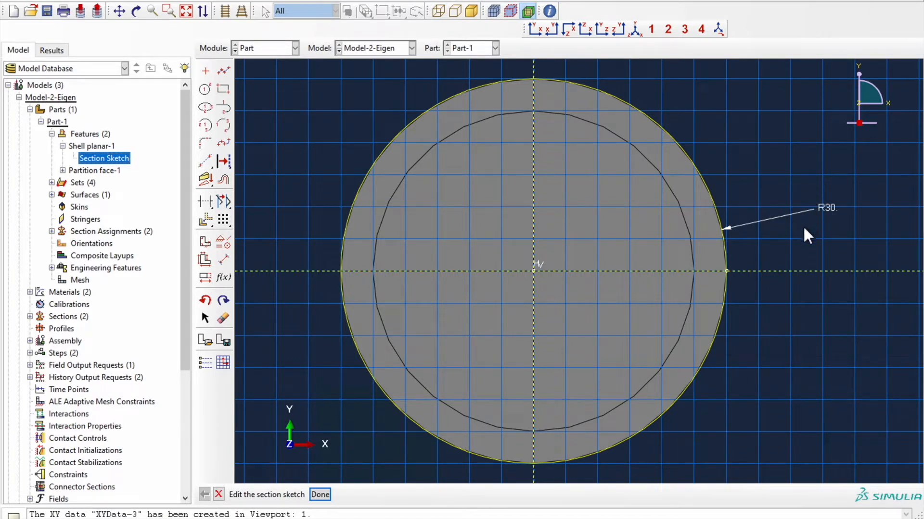
left_click(219, 495)
left_click(415, 278)
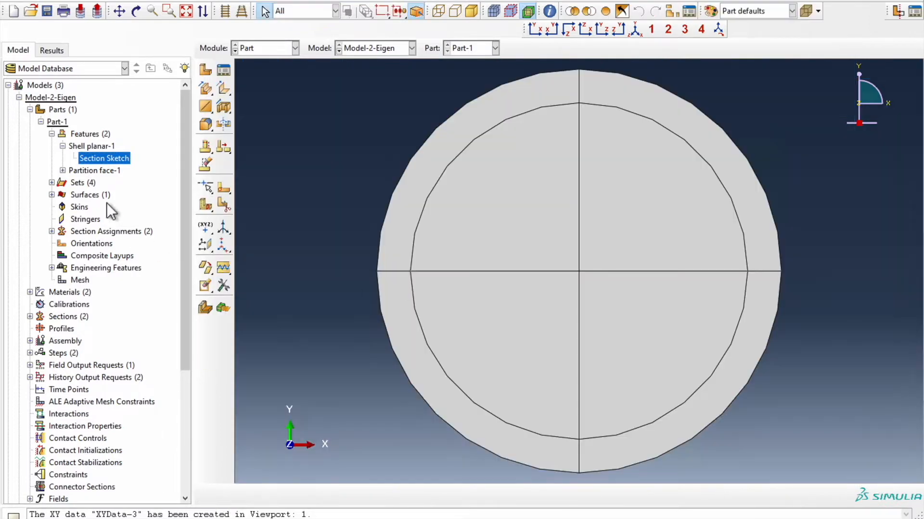
Step: Inspect the section sketch of the Partition face-1 feature that divides the disc, and leave it without saving changes
left_click(63, 171)
left_click(95, 186)
double_click(95, 188)
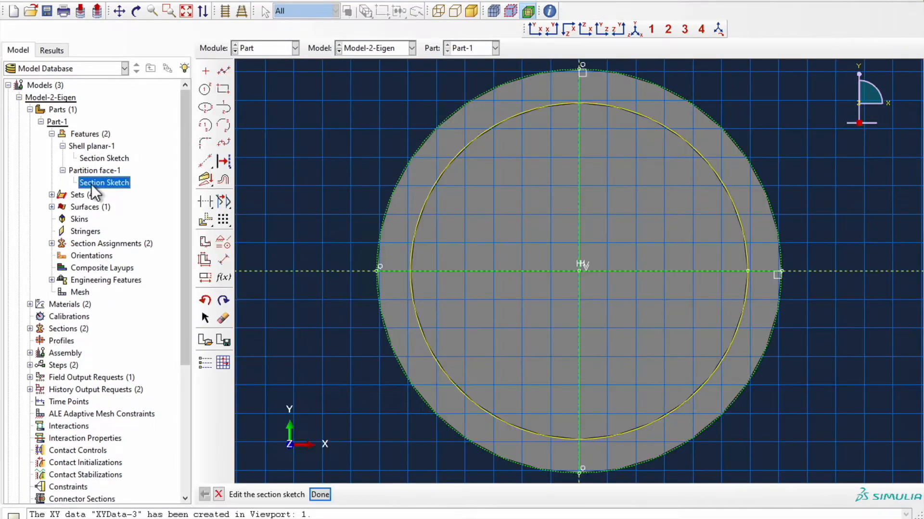
left_click(218, 495)
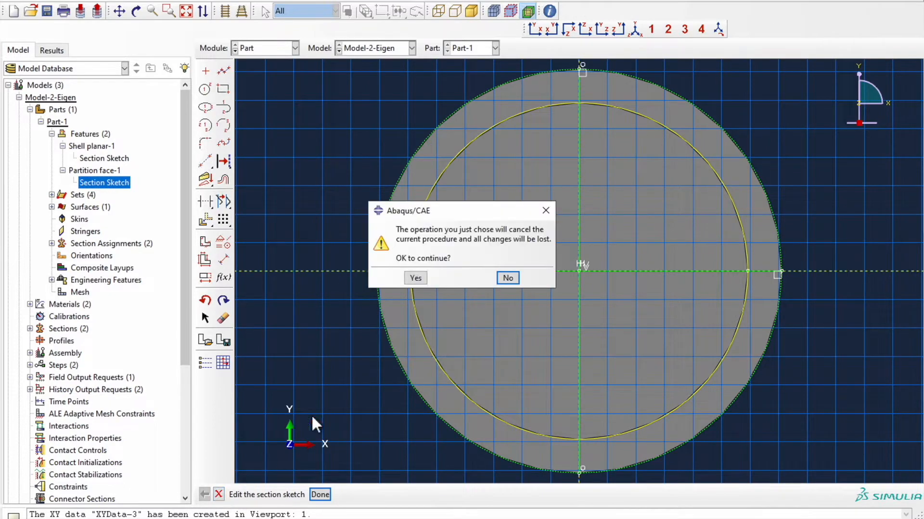
left_click(414, 278)
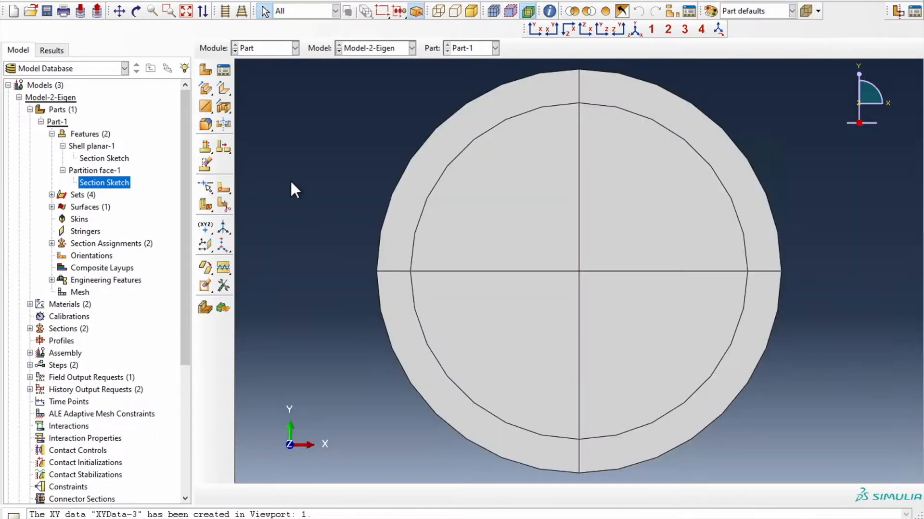
Step: Highlight the part's EpoxyGlass, Titanium and outer sets one after another to see the regions they cover
left_click(51, 195)
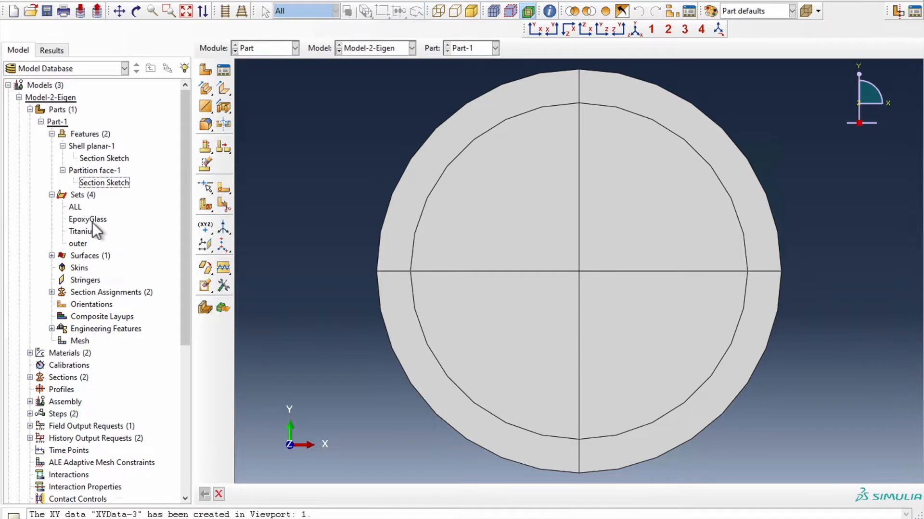
left_click(88, 220)
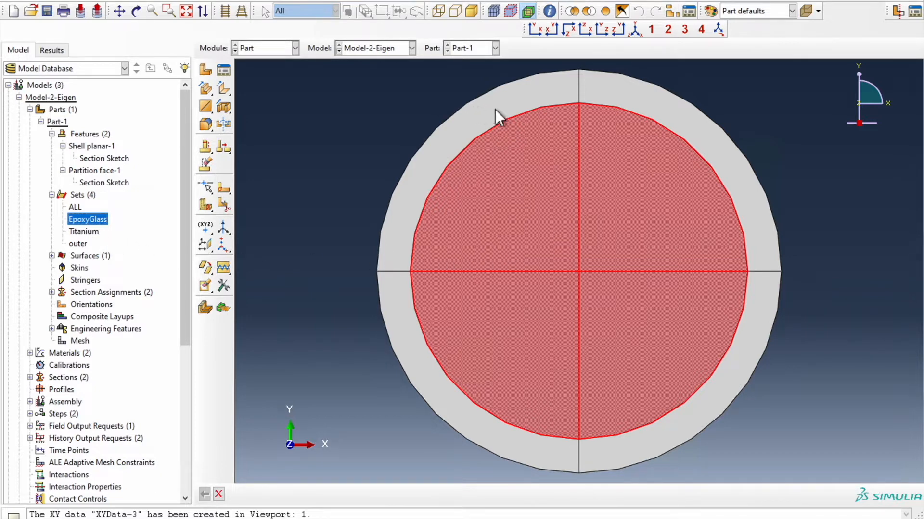
left_click(94, 230)
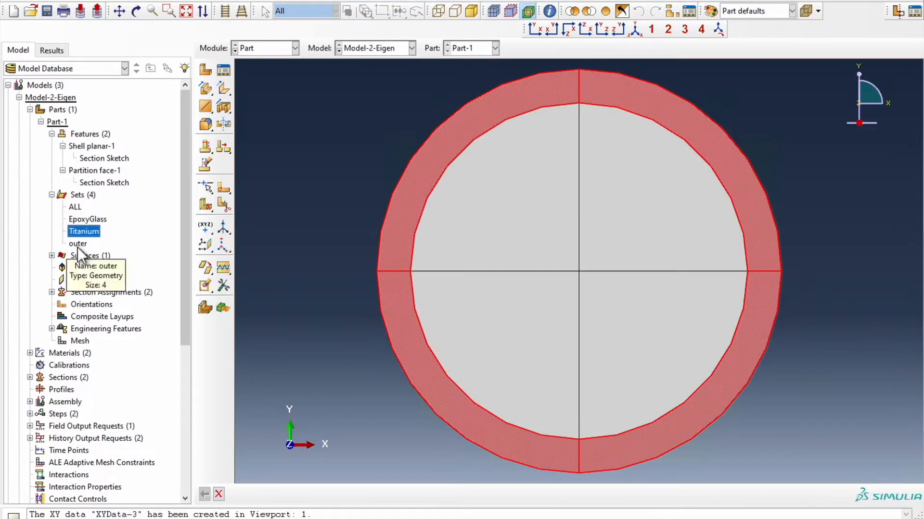
left_click(78, 244)
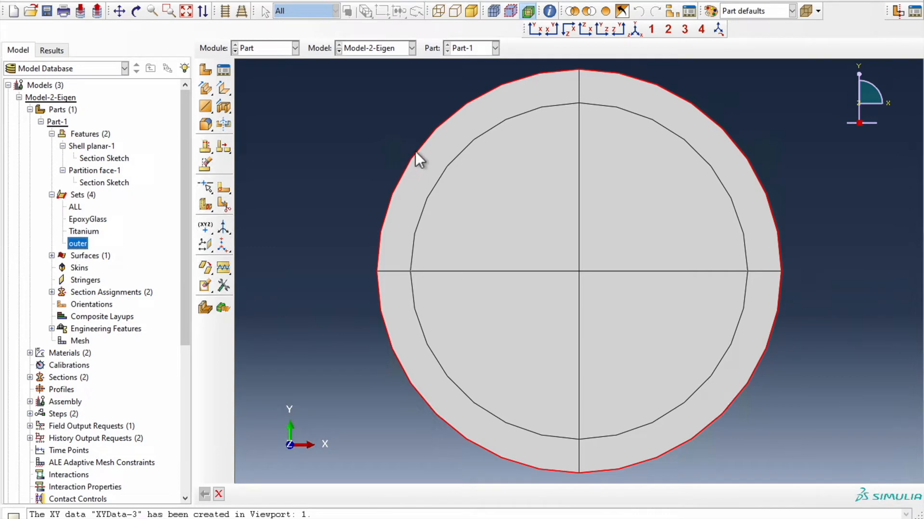
Step: Switch to the Property module and review the list of sections defined in the model
left_click(265, 50)
left_click(264, 73)
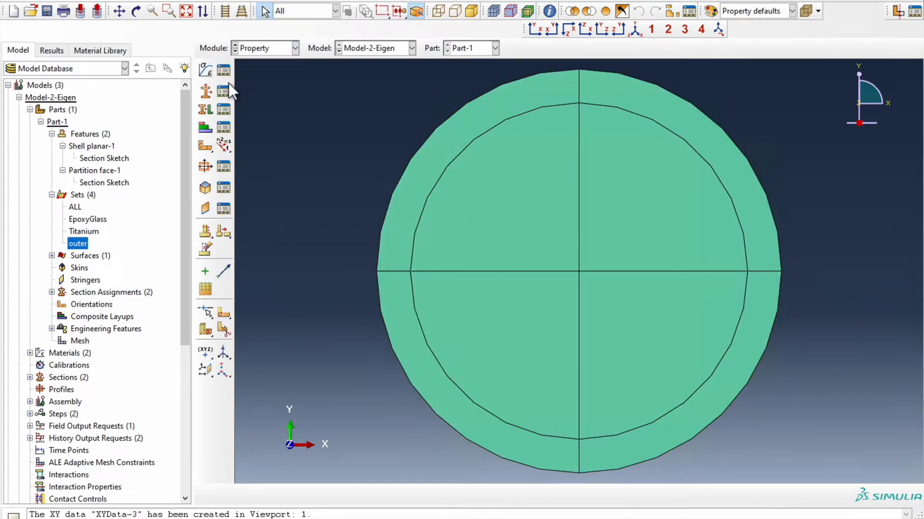
left_click(224, 91)
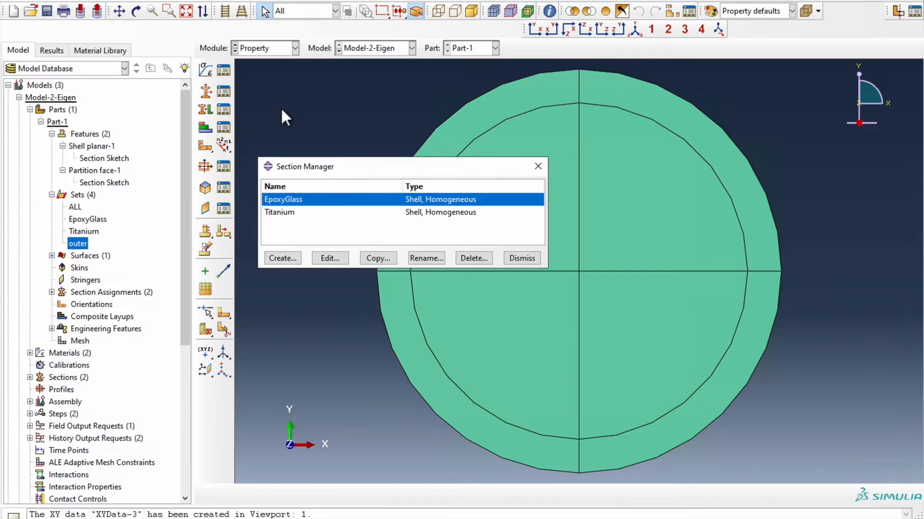
left_click(538, 166)
Step: Review the EpoxyGlass material's behaviors, including its Elastic data, without changing the material
left_click(230, 71)
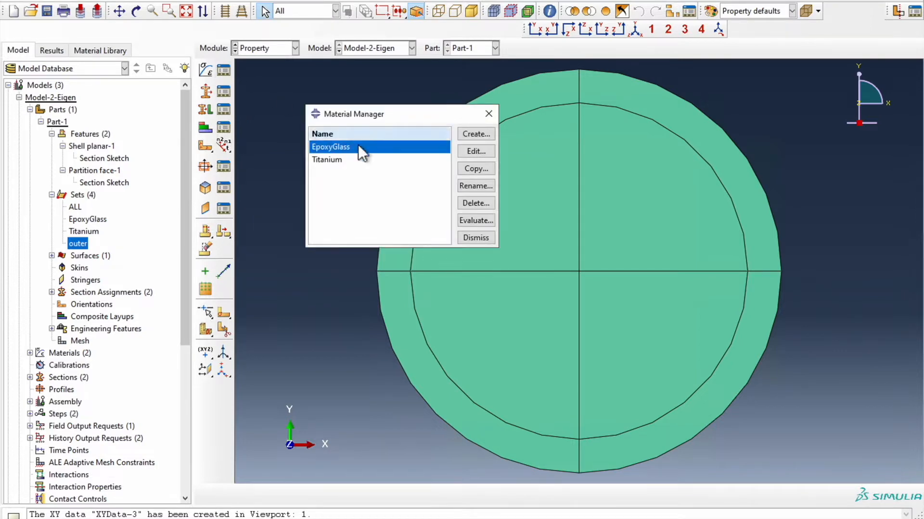
left_click(474, 150)
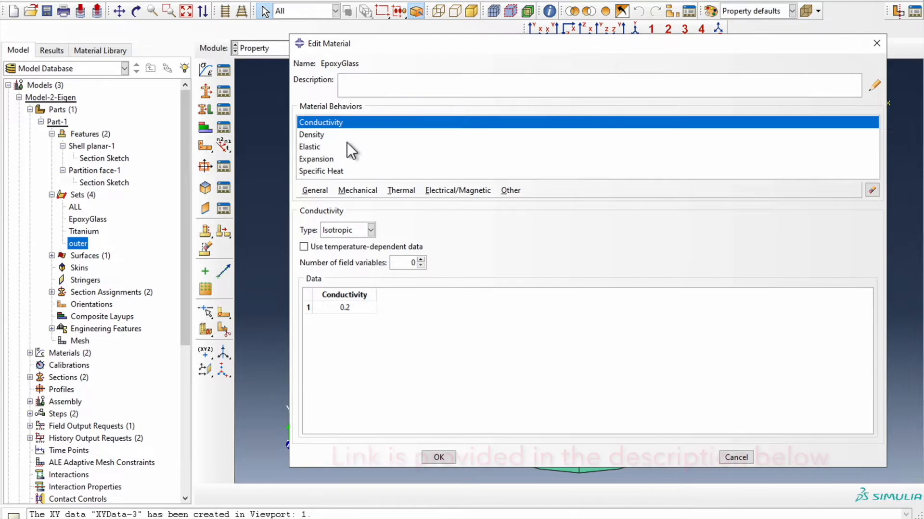
left_click(321, 150)
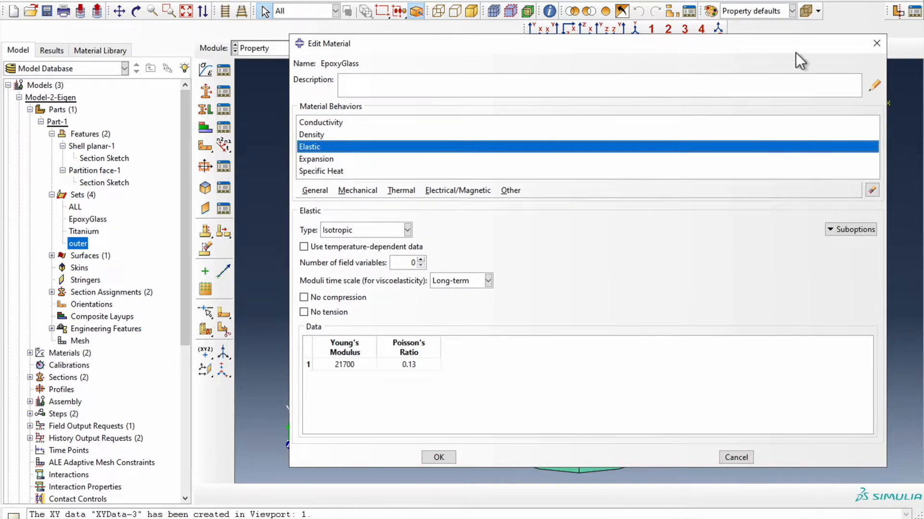
left_click(877, 43)
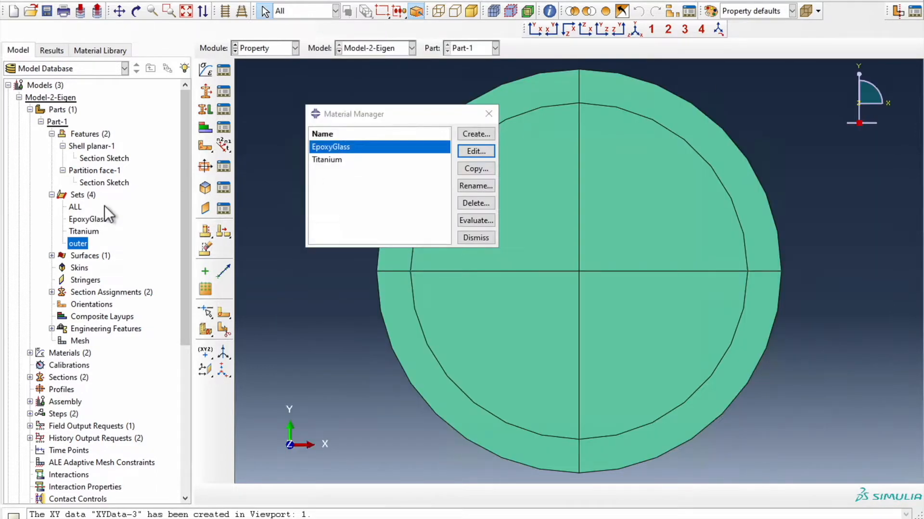
left_click(488, 114)
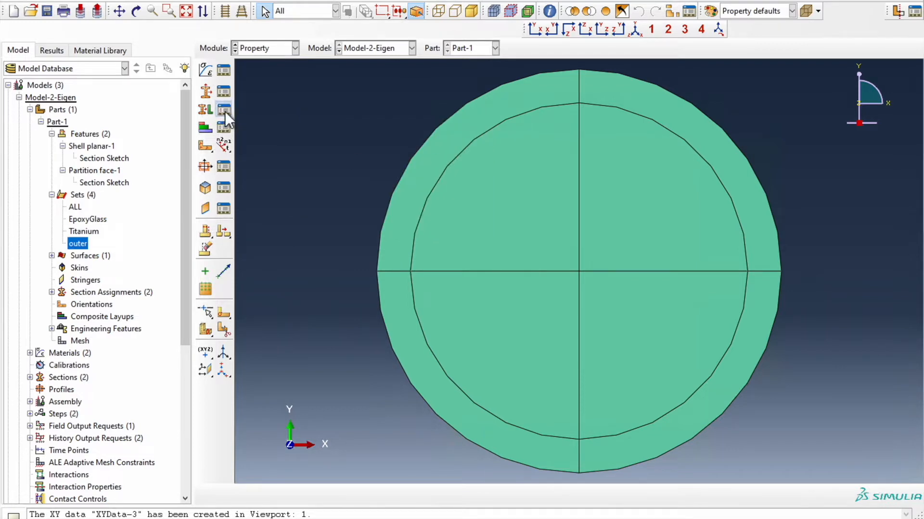
Step: Review the EpoxyGlass and Titanium section assignments and the regions they apply to, without editing them
left_click(224, 111)
left_click(342, 193)
double_click(342, 192)
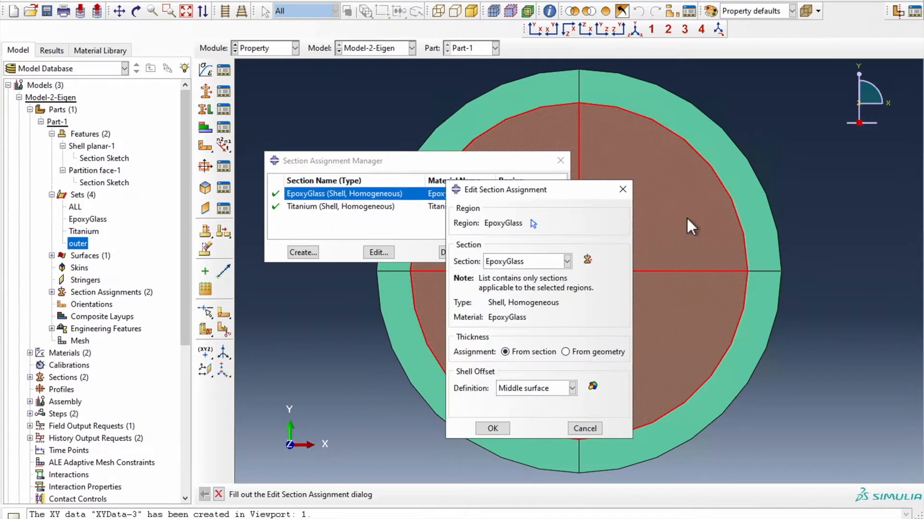
left_click(626, 191)
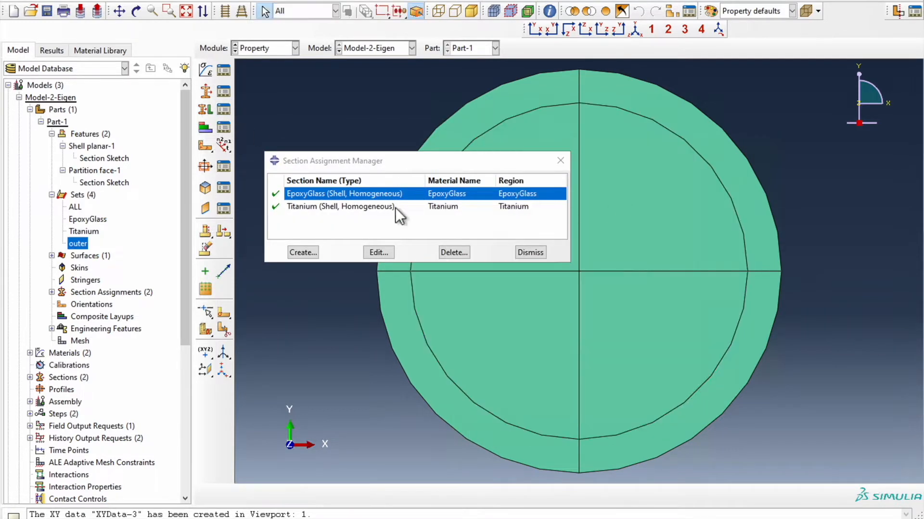
left_click(364, 207)
double_click(370, 206)
left_click(599, 194)
left_click(560, 160)
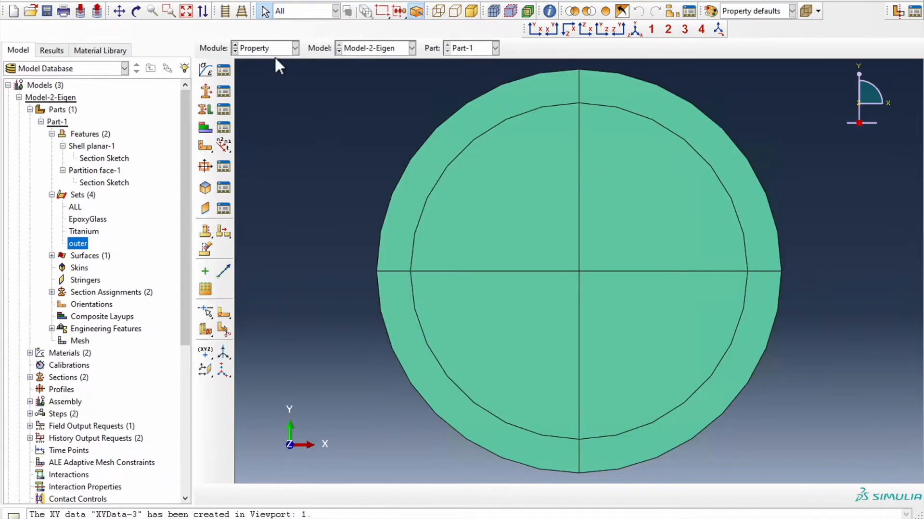
Step: View the model in the Assembly module and review the basic settings of the Buckle step Step-1 in the Step module
left_click(269, 50)
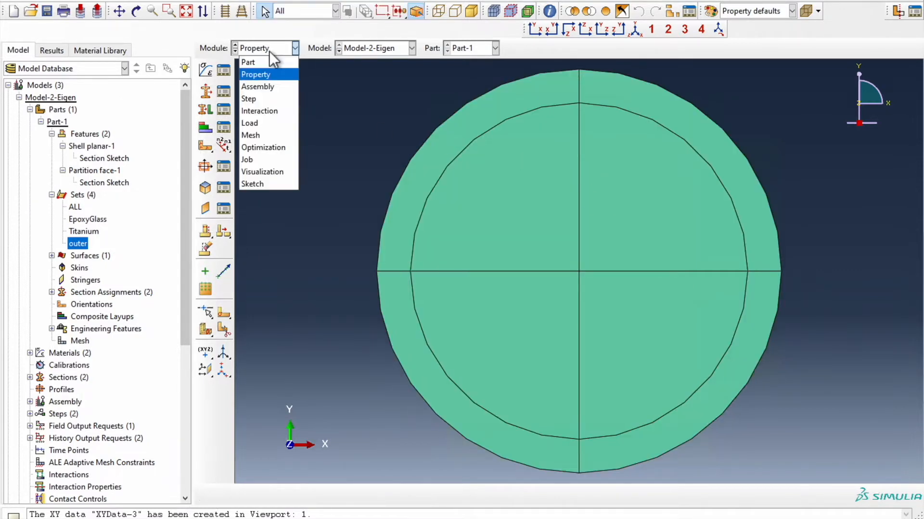
left_click(264, 87)
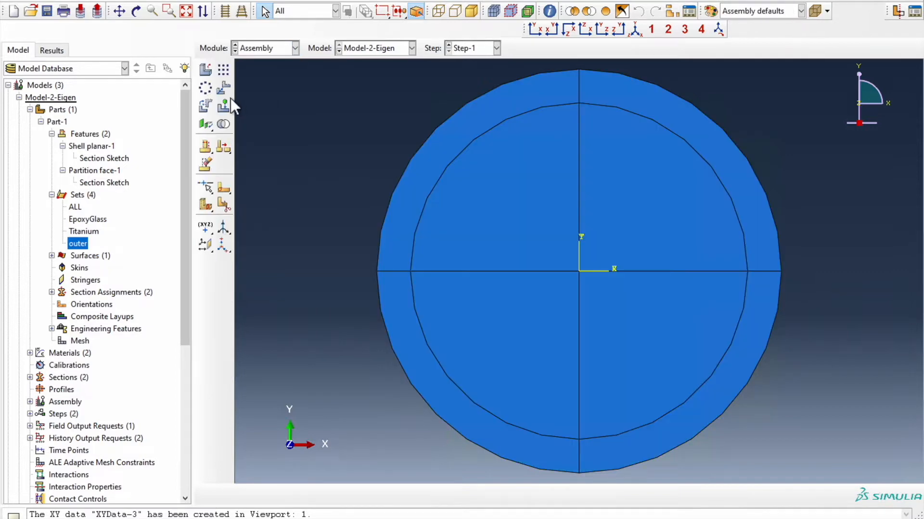
left_click(263, 50)
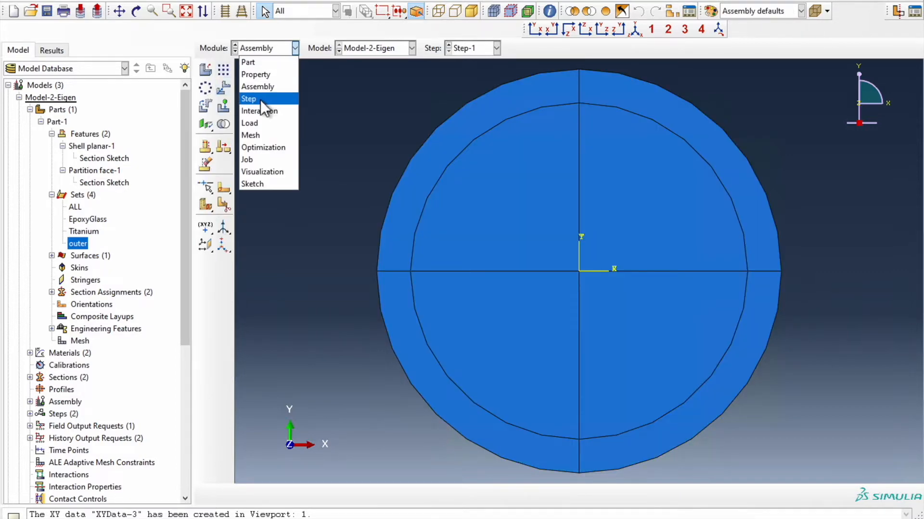
left_click(261, 98)
left_click(224, 71)
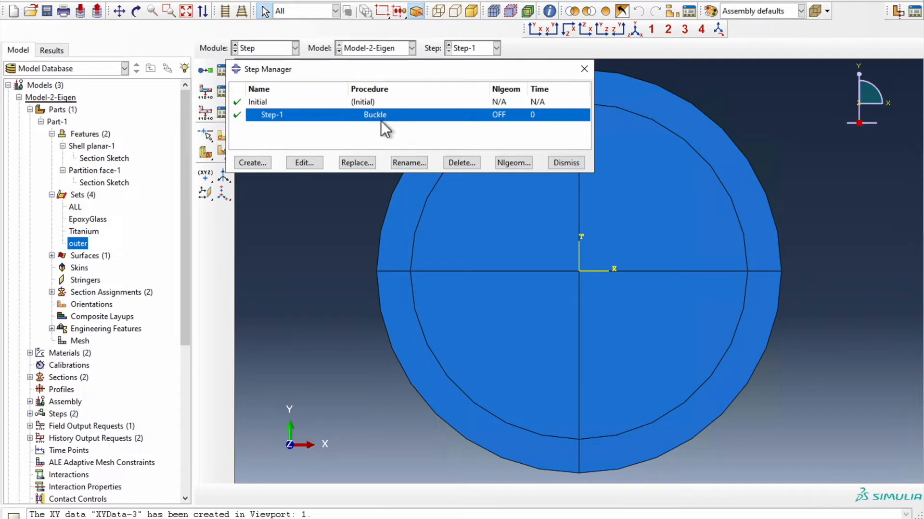
left_click(313, 162)
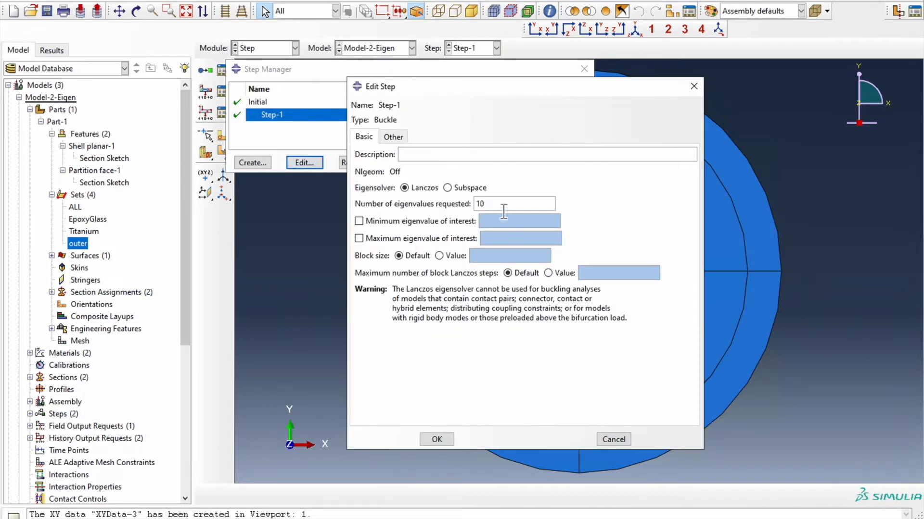
left_click(694, 86)
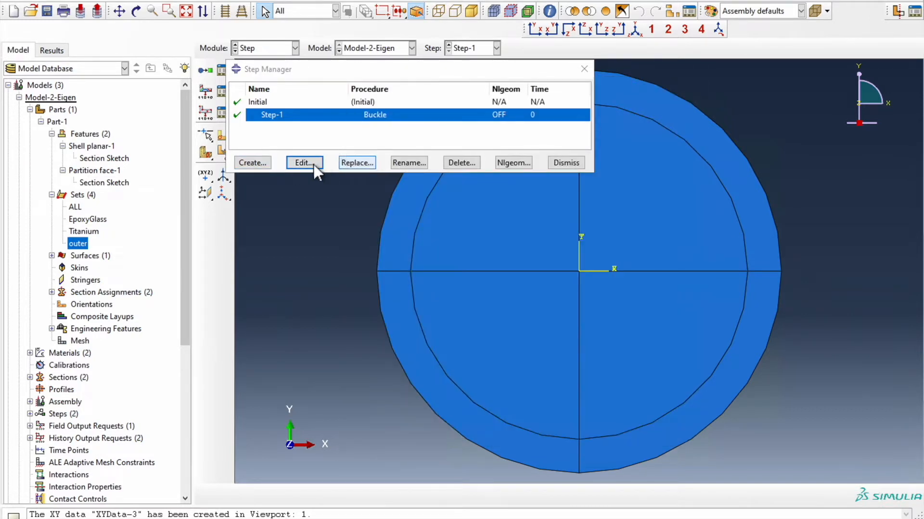
Step: Check which linear perturbation procedures could replace Step-1, and leave the step unreplaced
left_click(355, 164)
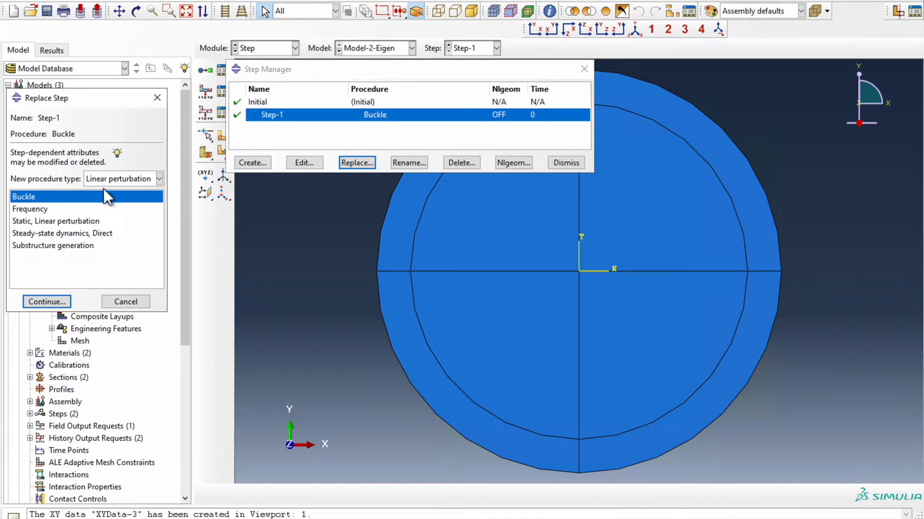
left_click(155, 99)
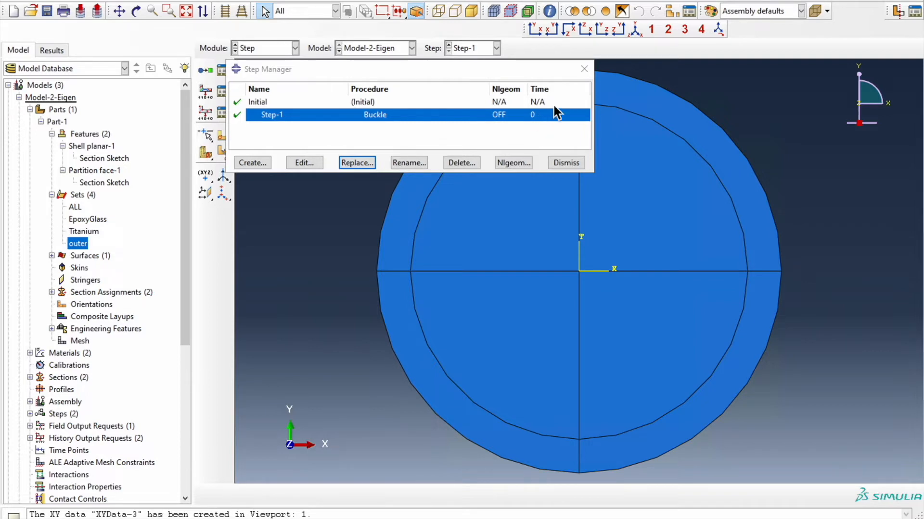
left_click(583, 69)
Step: Review the BC-4 boundary condition's Step-1 settings in the Load module, including its region, coordinate system and constrained degrees of freedom, without editing it
left_click(279, 53)
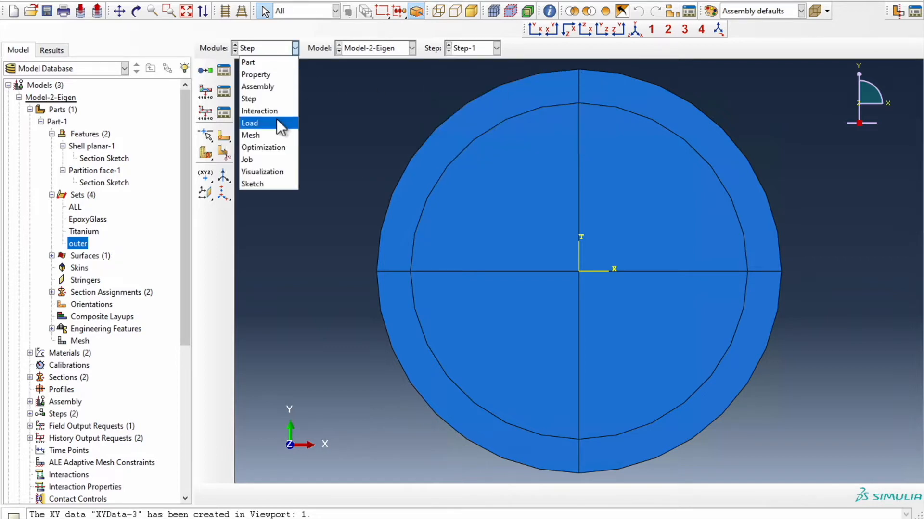
left_click(259, 124)
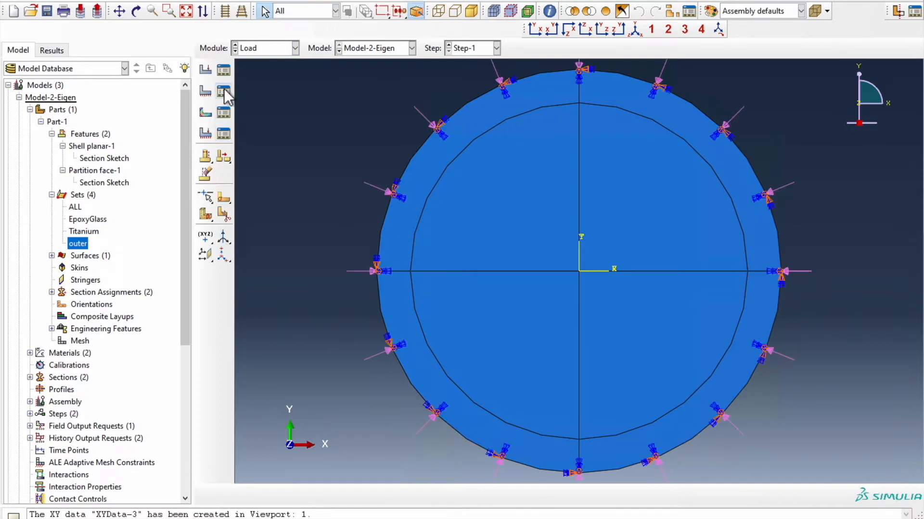
left_click(224, 134)
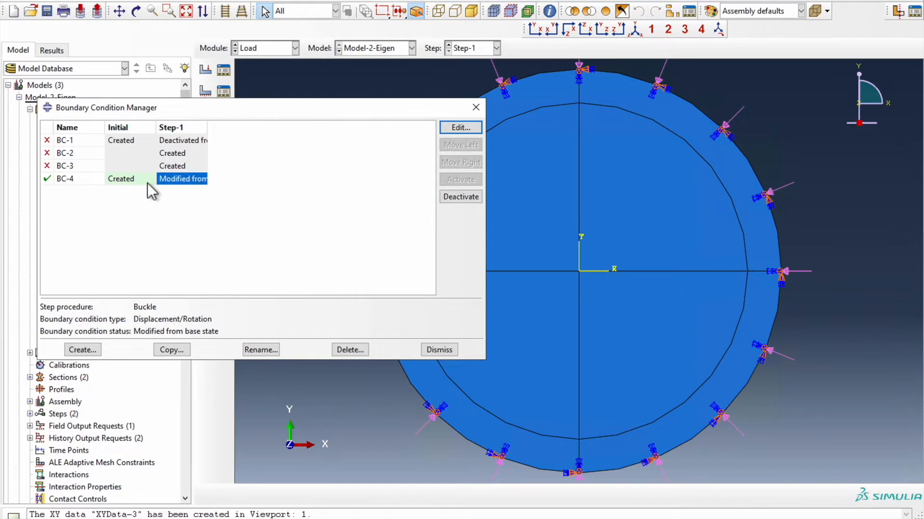
double_click(171, 178)
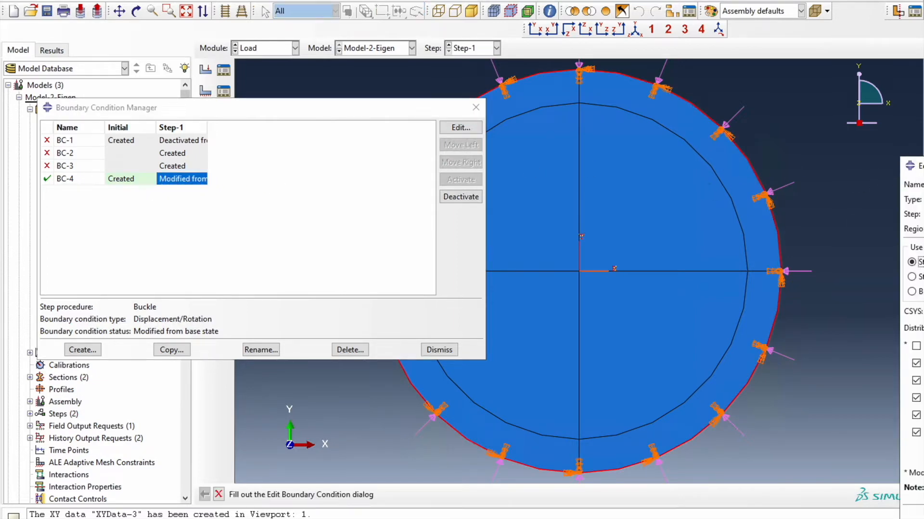
left_click_drag(914, 166, 764, 80)
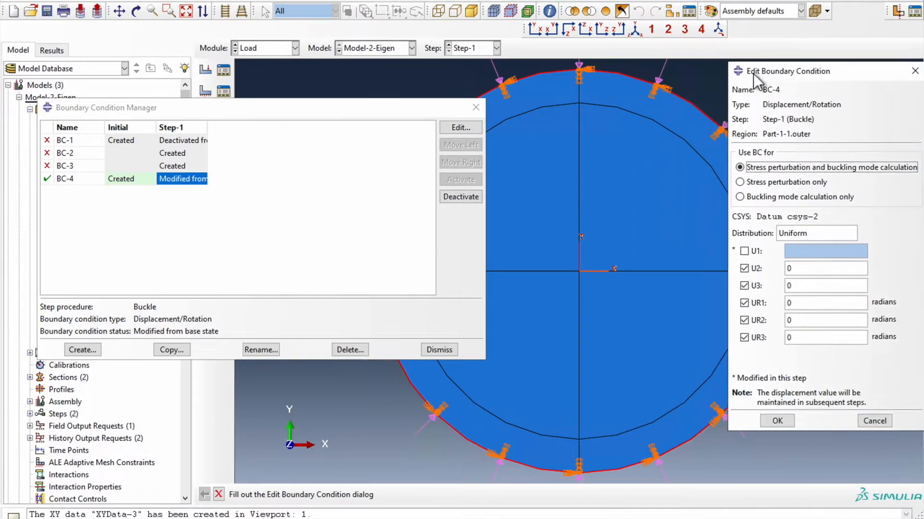
left_click_drag(348, 108, 230, 73)
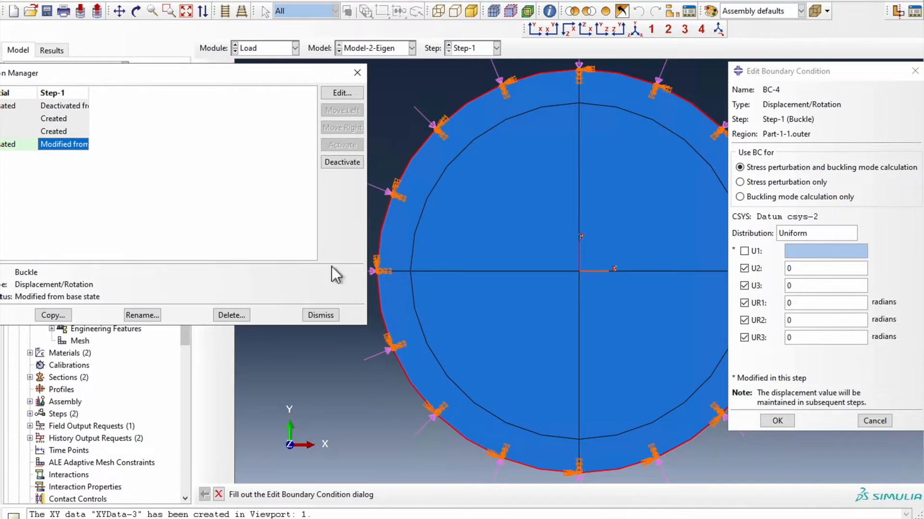
scroll(495, 235, "down", 2)
scroll(508, 238, "down", 1)
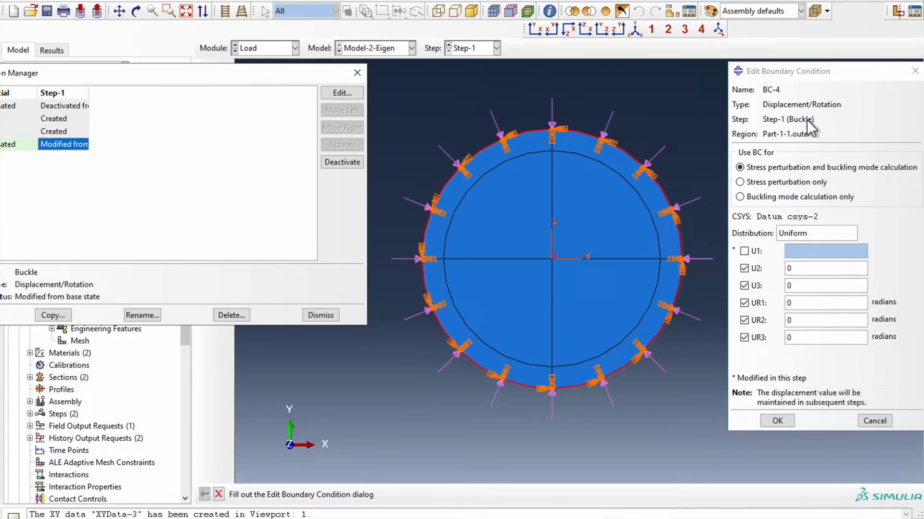
left_click(915, 72)
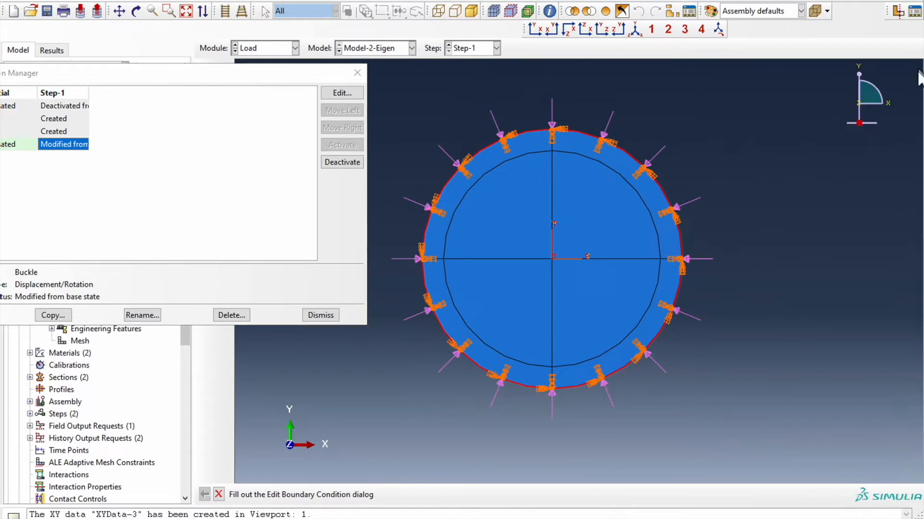
left_click_drag(246, 76, 483, 46)
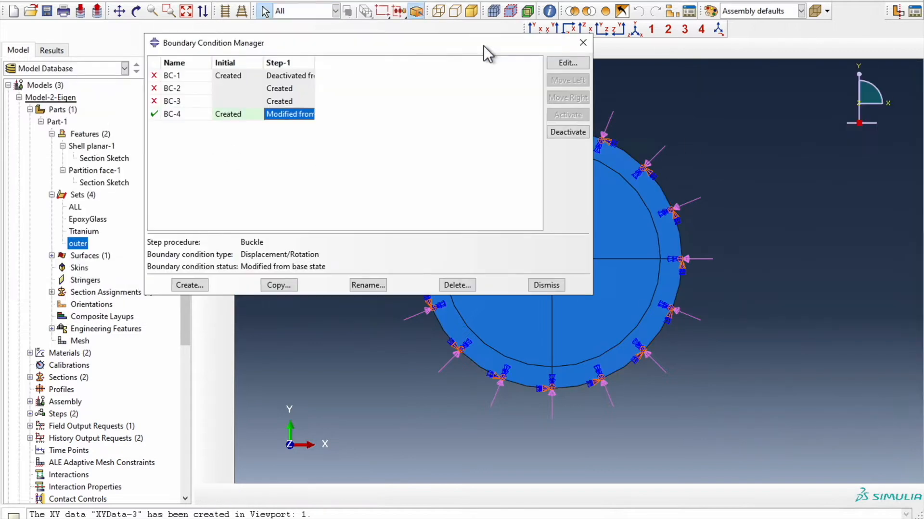
Step: Try a Displacement/Rotation boundary condition in the Initial step on Part-1-1.outer, check the datum coordinate systems available for it, and cancel it
left_click(197, 287)
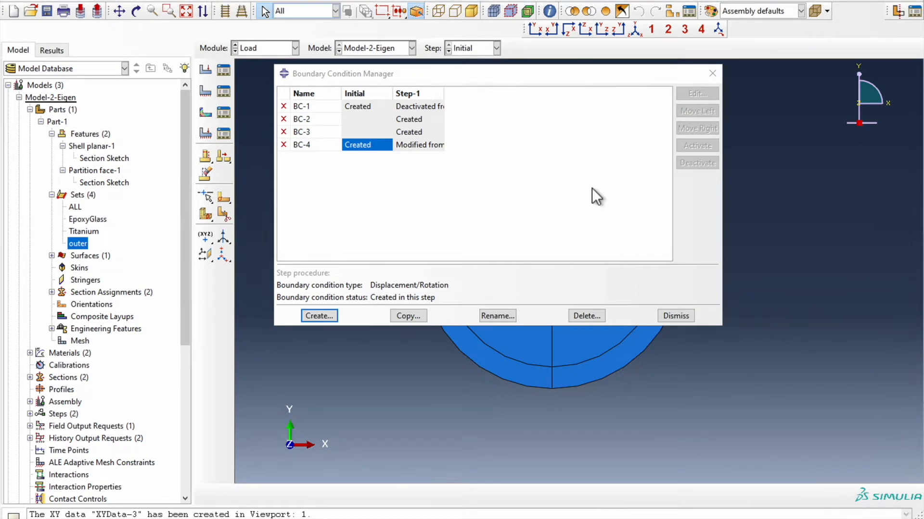
left_click(328, 315)
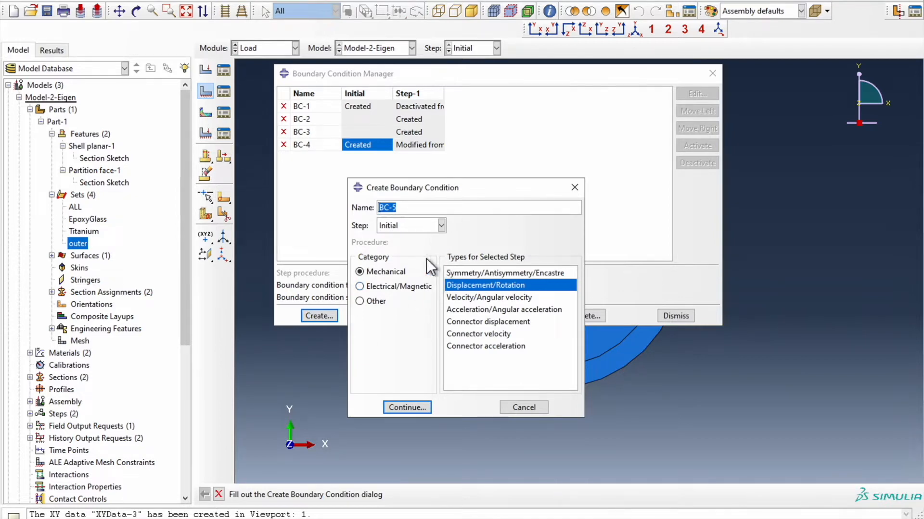
left_click(414, 407)
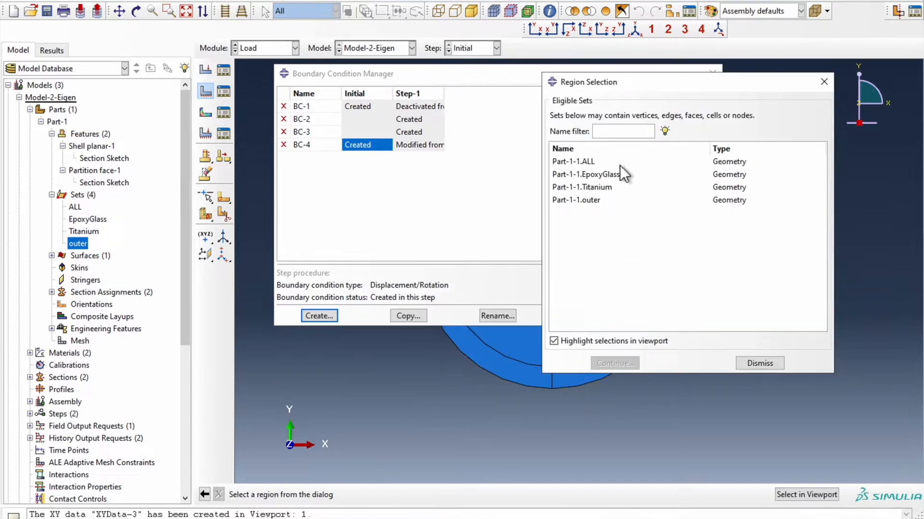
left_click(602, 199)
left_click_drag(458, 75, 148, 108)
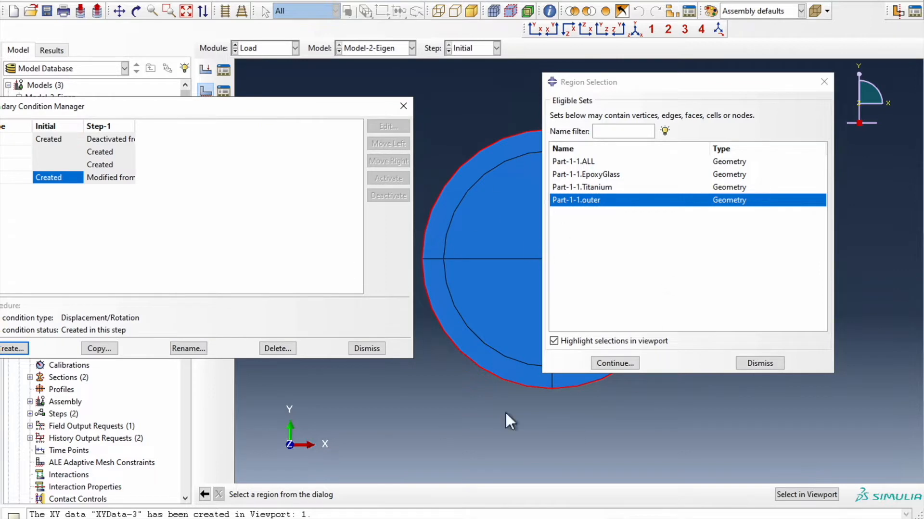
left_click(621, 364)
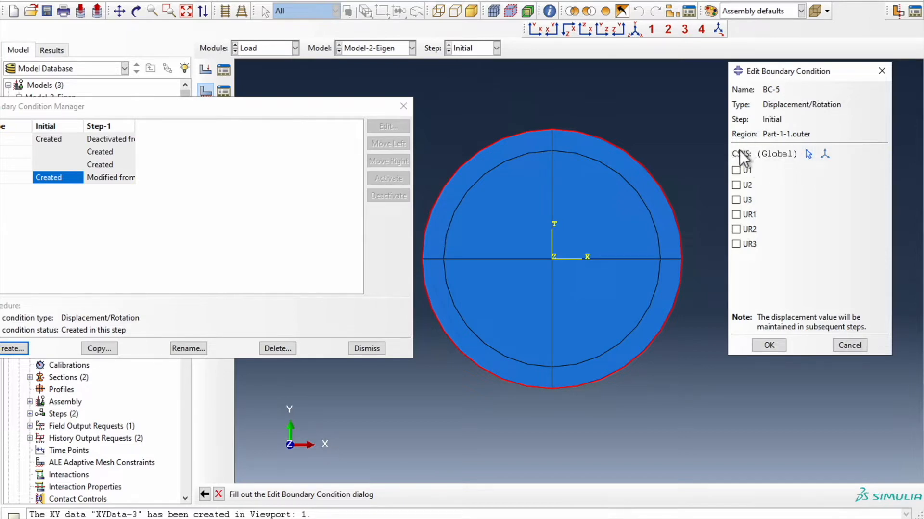
left_click(809, 153)
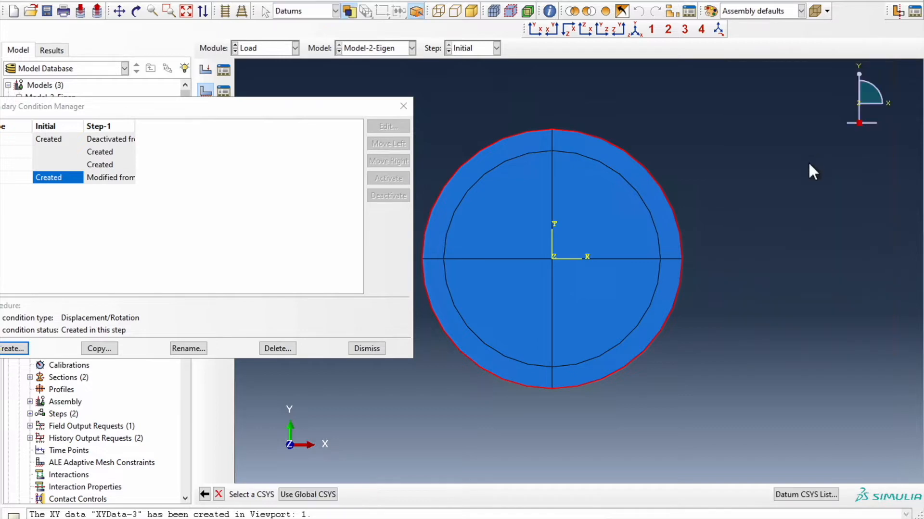
left_click(802, 497)
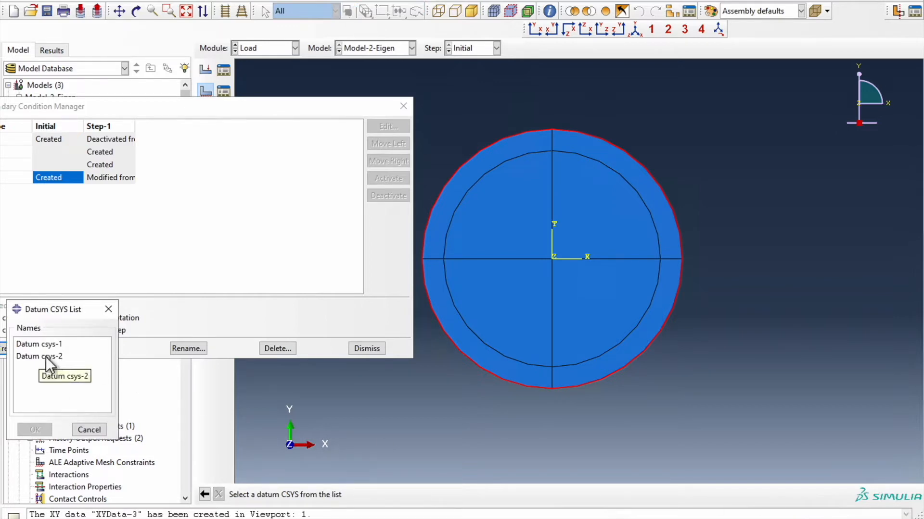
left_click(109, 309)
left_click(367, 348)
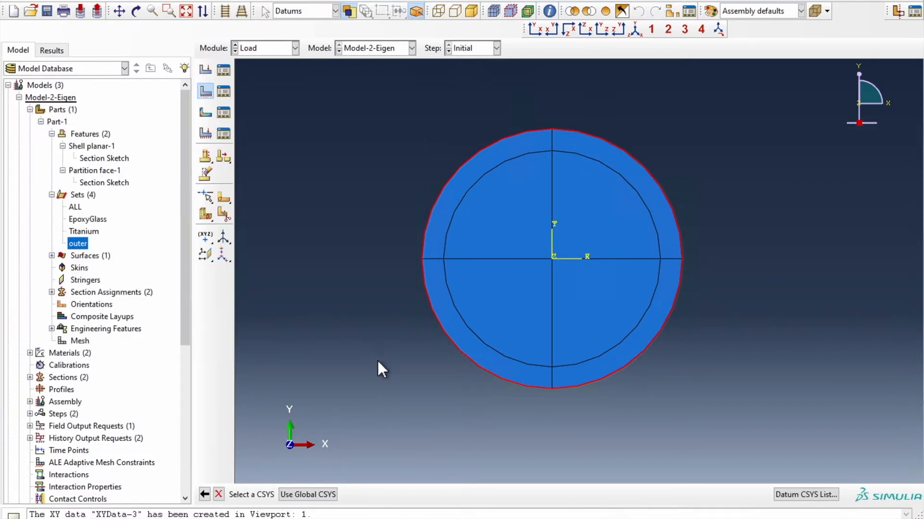
key("Escape")
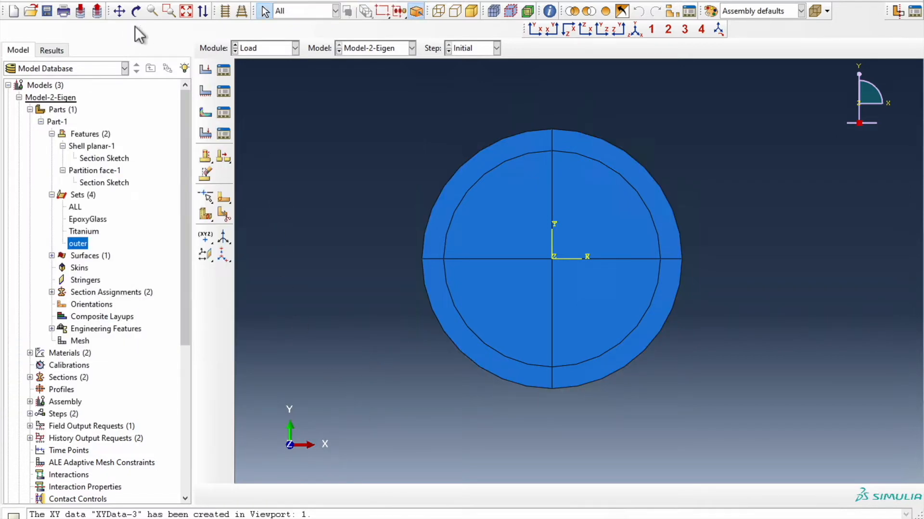
Step: Begin a cylindrical datum coordinate system in the assembly using the 3 points method, with its origin at 0.0,0.0,0.0
left_click(344, 4)
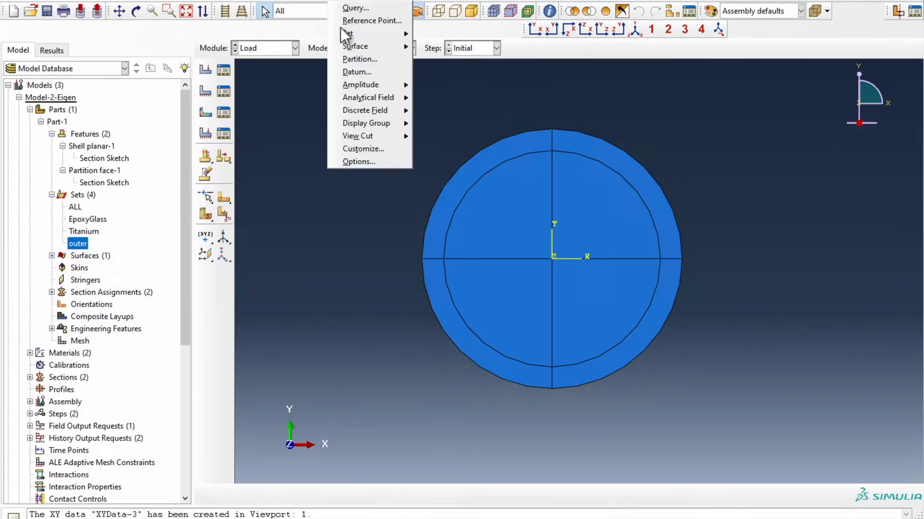
left_click(399, 72)
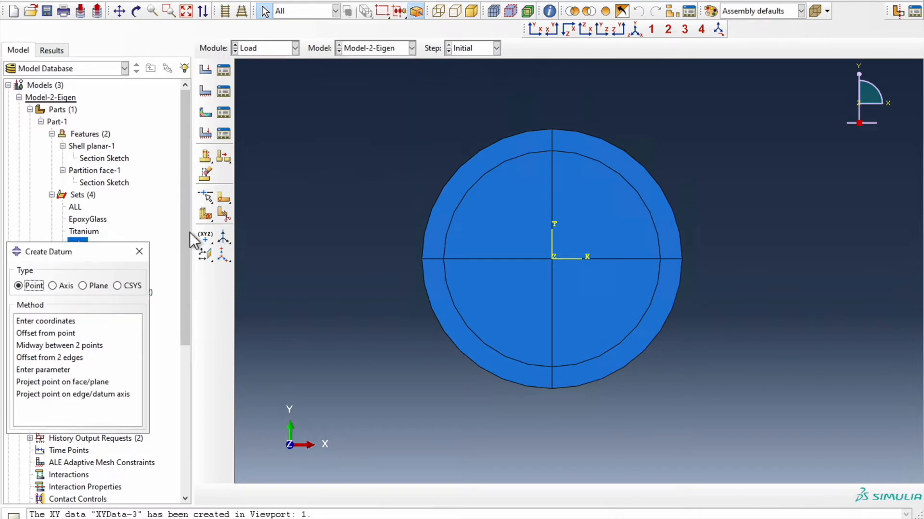
left_click(120, 287)
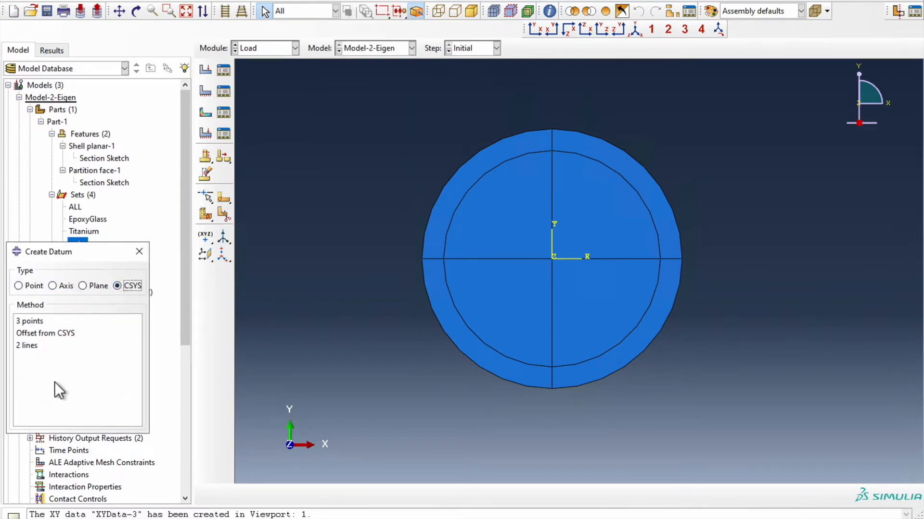
left_click(35, 321)
left_click(336, 327)
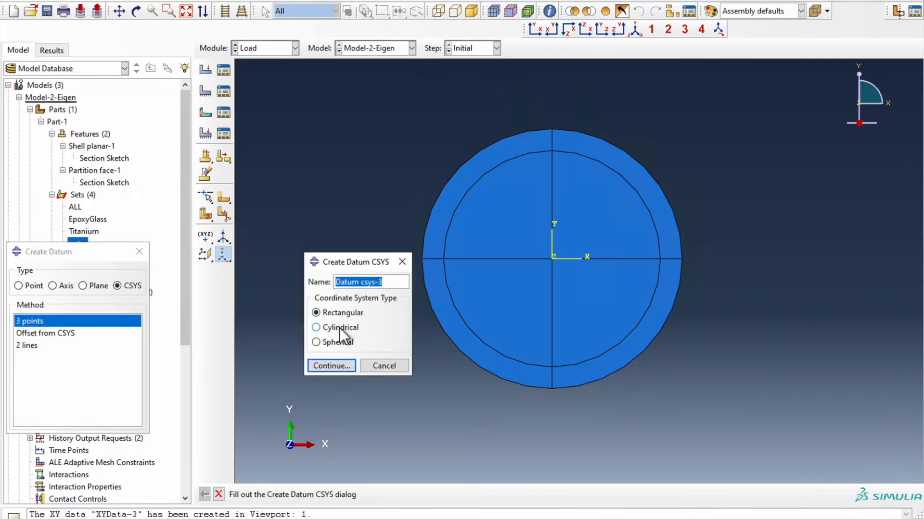
left_click(333, 365)
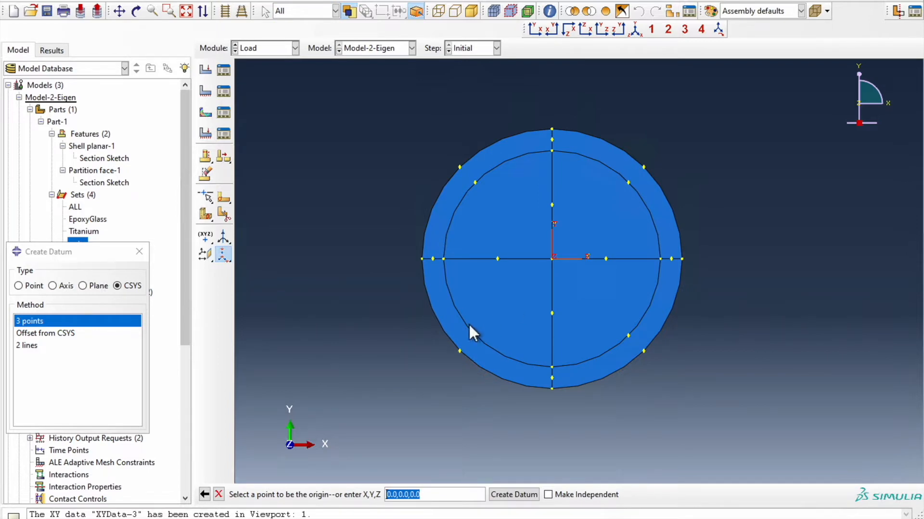
key("Return")
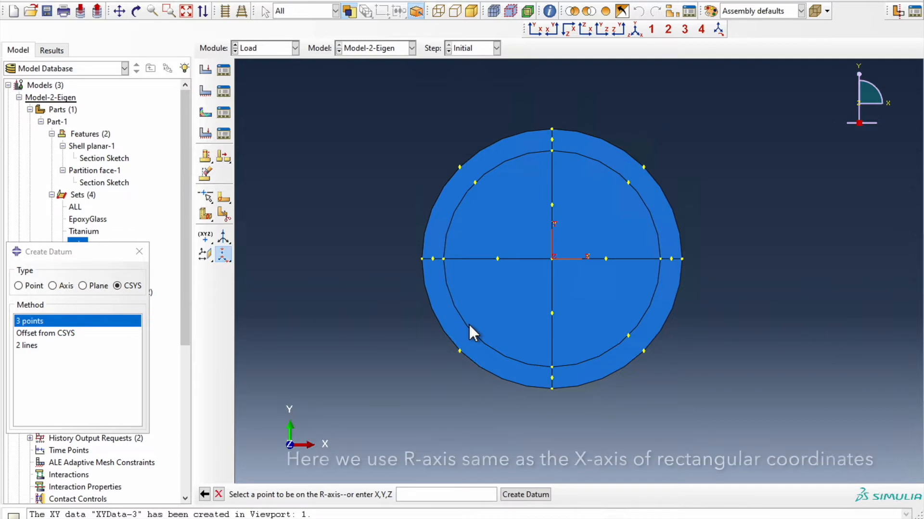
Step: Complete the cylindrical coordinate system with R-axis point 1,0,0 and R-Theta plane point 0,1,0, and leave datum creation
type("0")
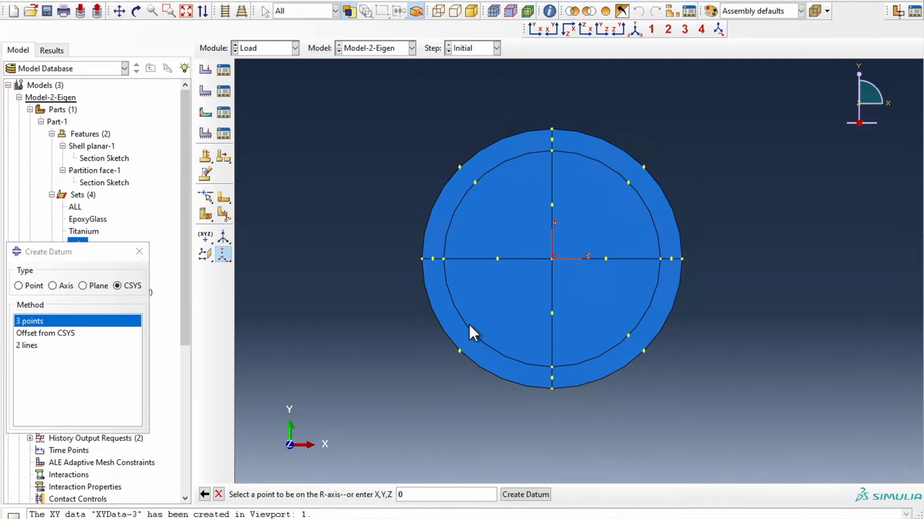
key("BackSpace")
type("1,0,0")
key("Return")
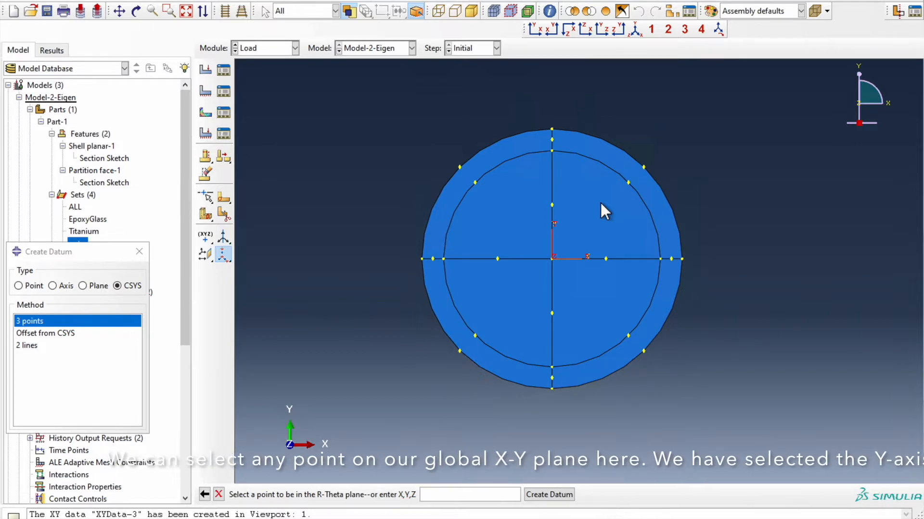
type("0,1,0")
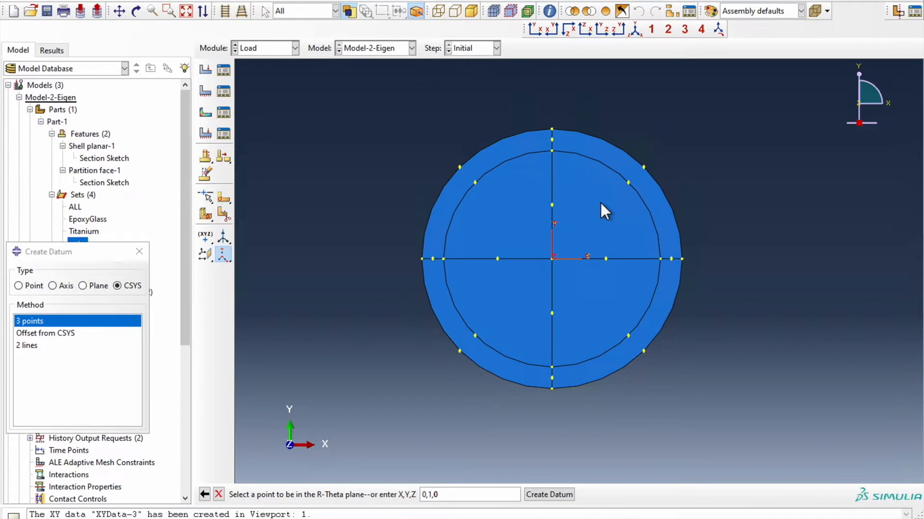
key("Return")
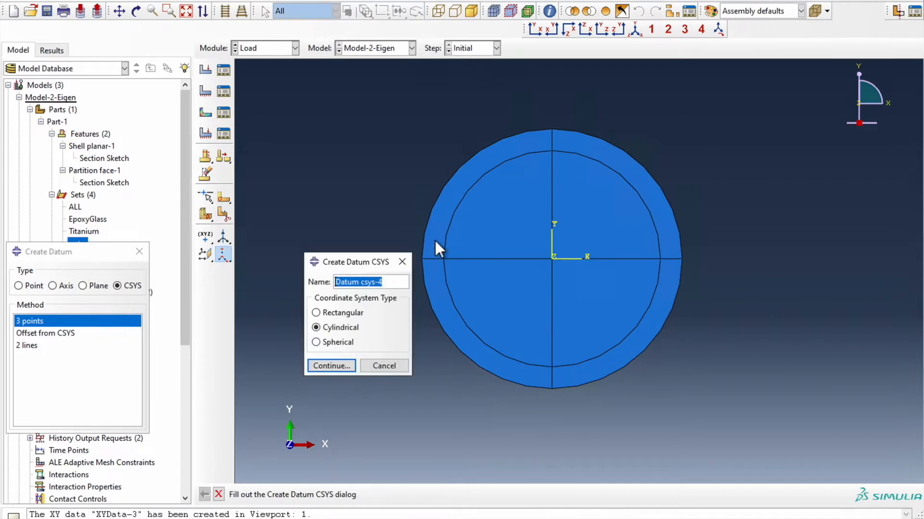
left_click(402, 262)
left_click(139, 258)
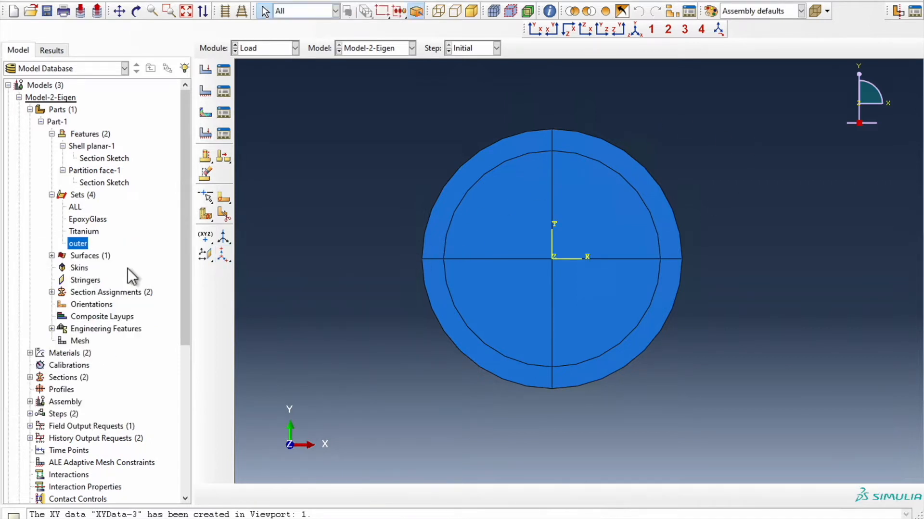
Step: Suppress the Datum csys-3 feature of the assembly
scroll(75, 315, "down", 6)
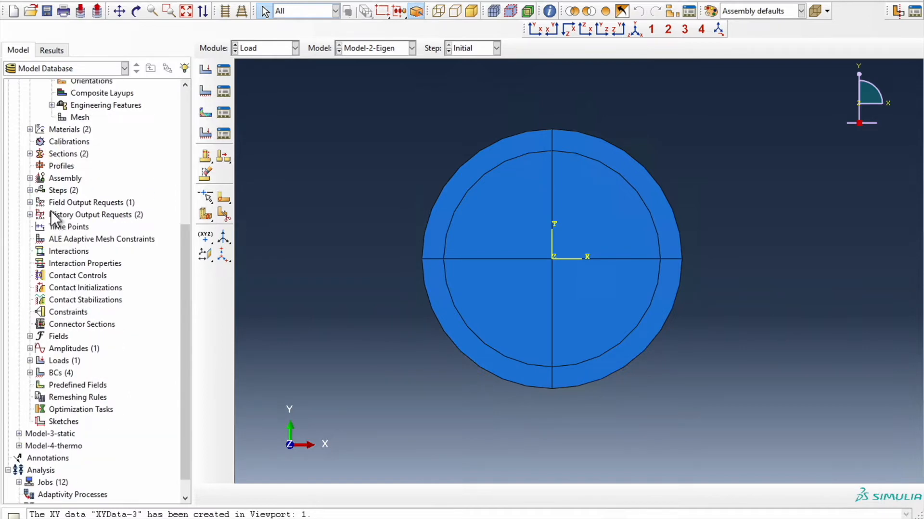
left_click(30, 178)
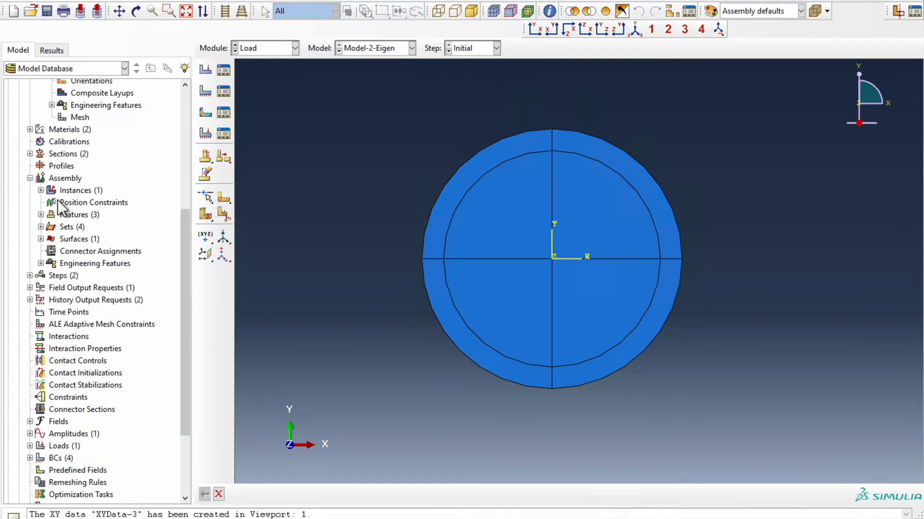
left_click(41, 214)
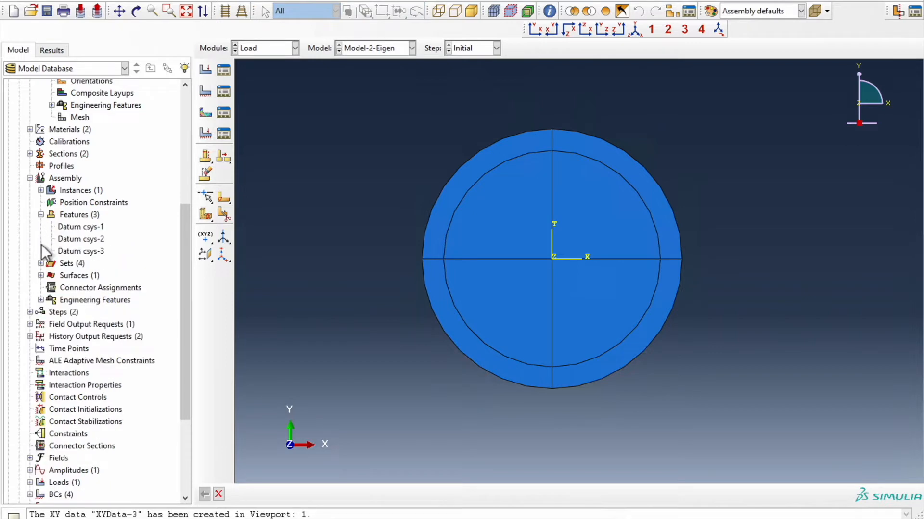
left_click(92, 251)
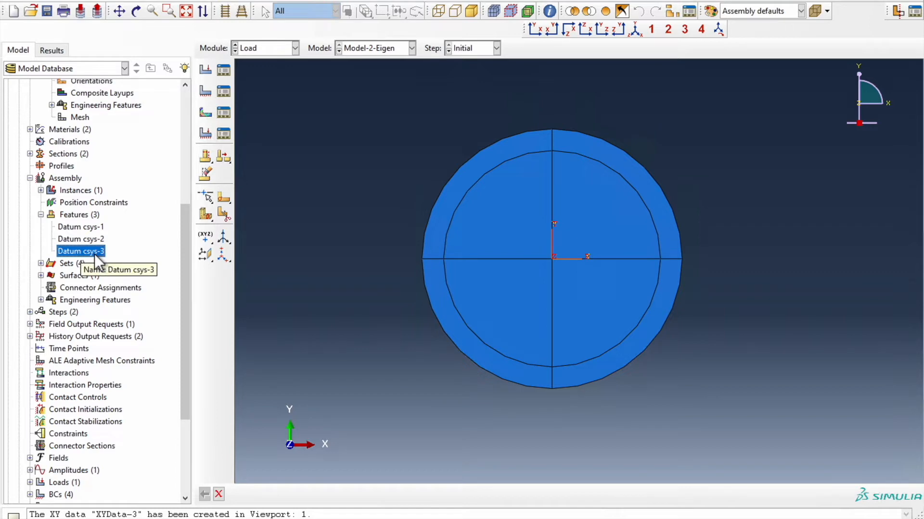
right_click(96, 254)
left_click(150, 300)
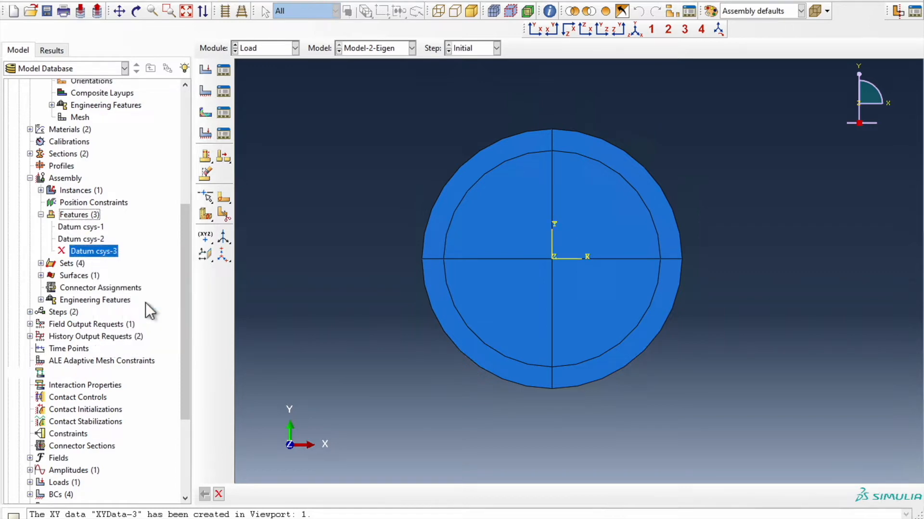
Step: Resume the suppressed boundary condition BC-4 in the Load module
left_click(293, 50)
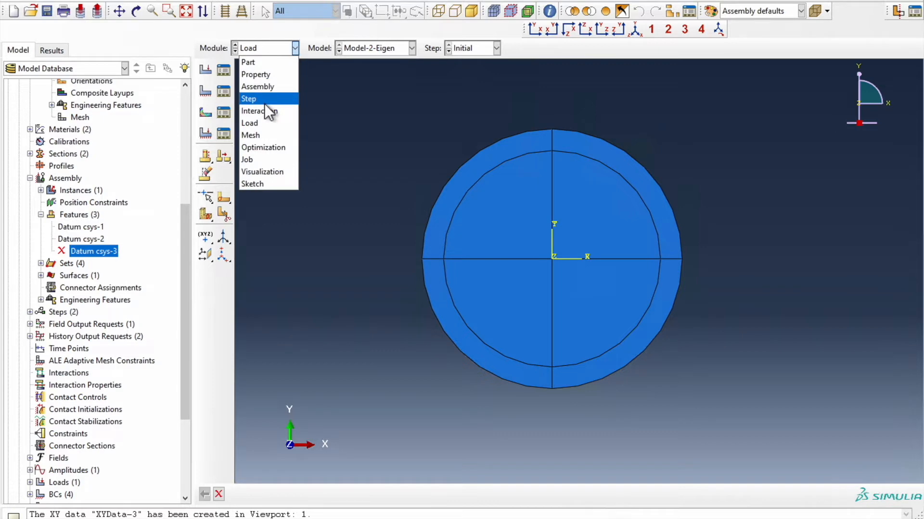
left_click(257, 122)
left_click(223, 92)
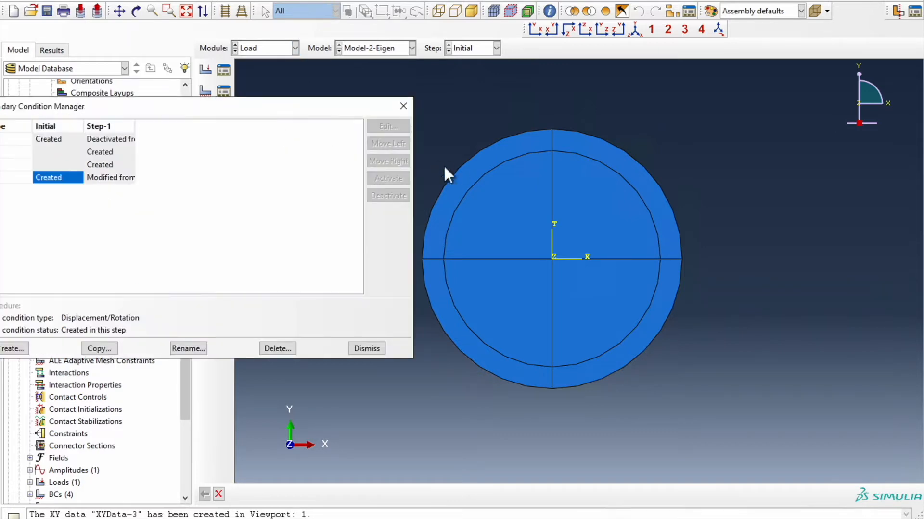
left_click_drag(192, 111, 703, 90)
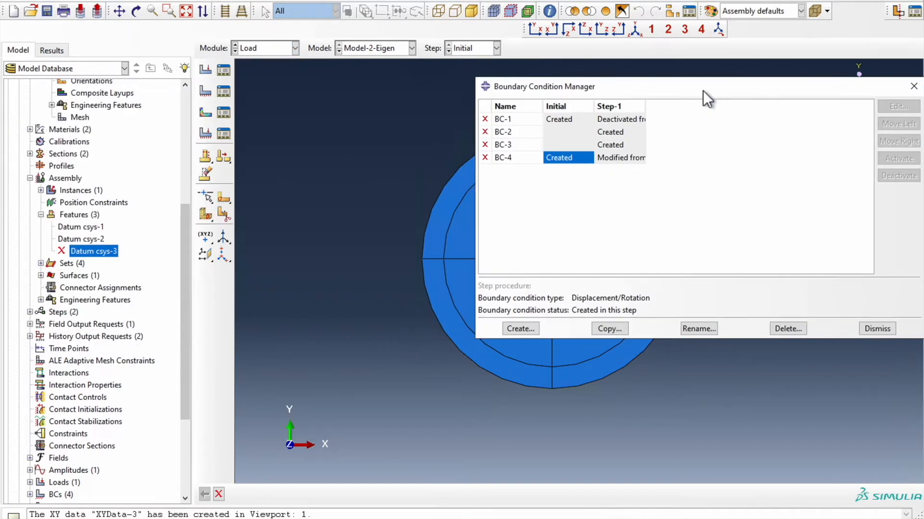
left_click(484, 157)
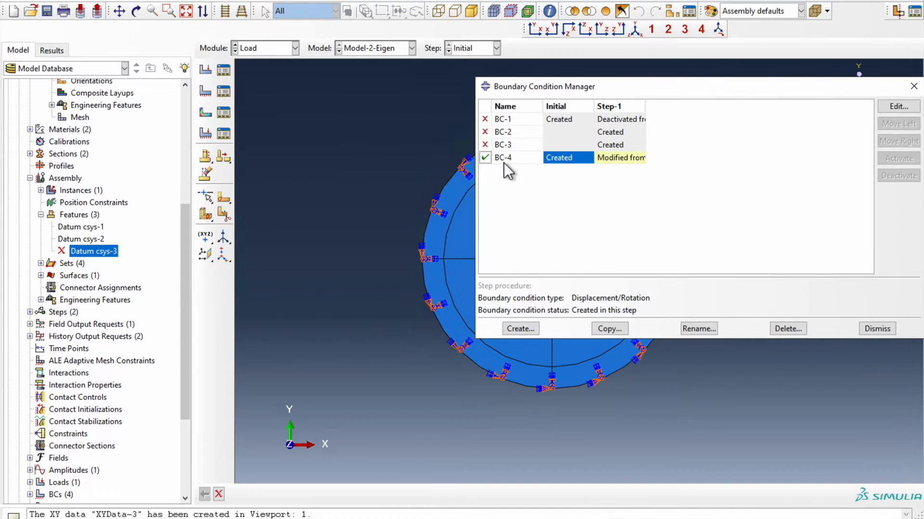
Step: Examine BC-4's coordinate system and constrained degrees of freedom in the Initial step and in Step-1, and close its settings without changes
double_click(584, 157)
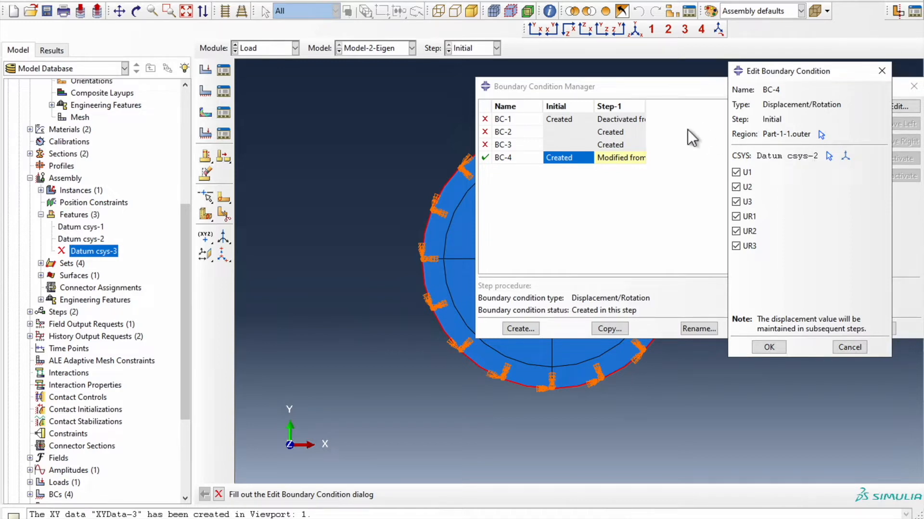
left_click_drag(683, 88, 212, 55)
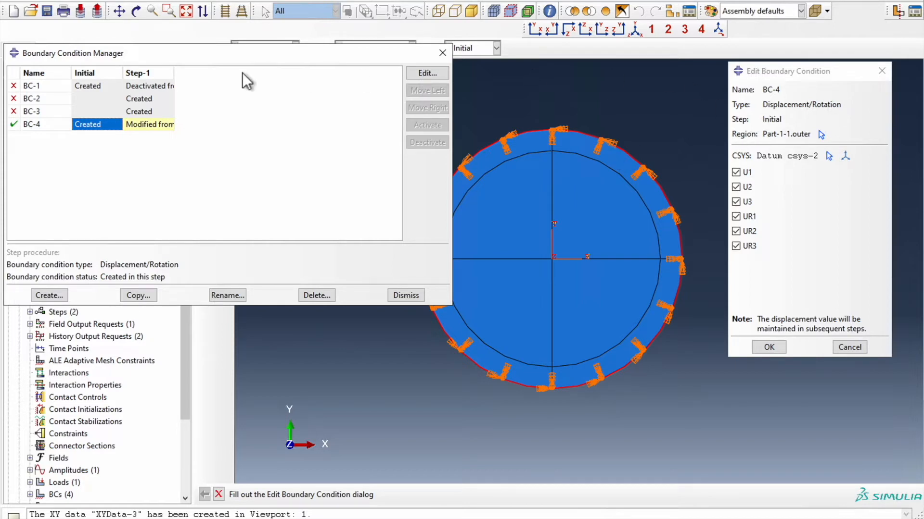
left_click(881, 71)
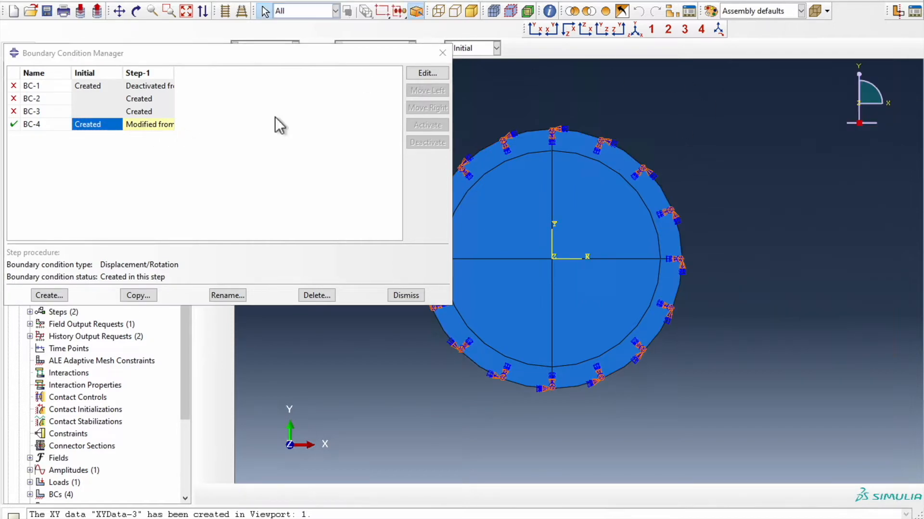
double_click(141, 124)
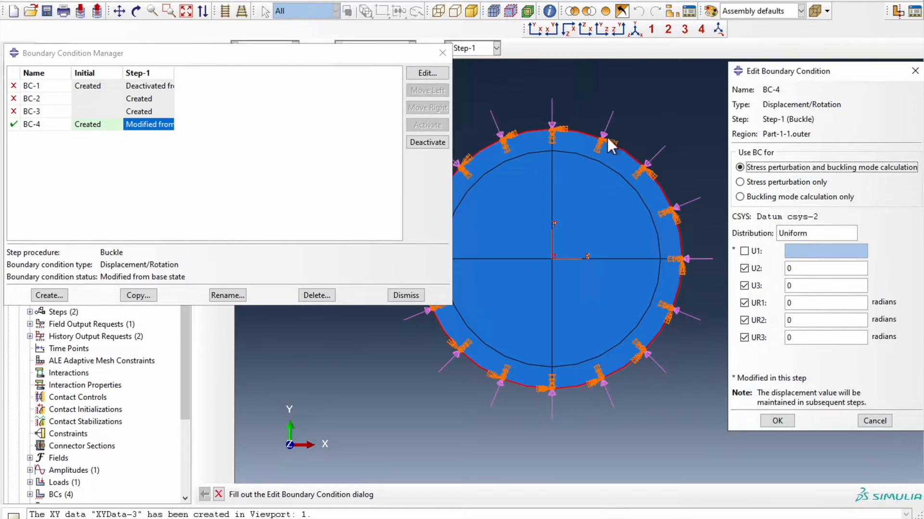
left_click(445, 55)
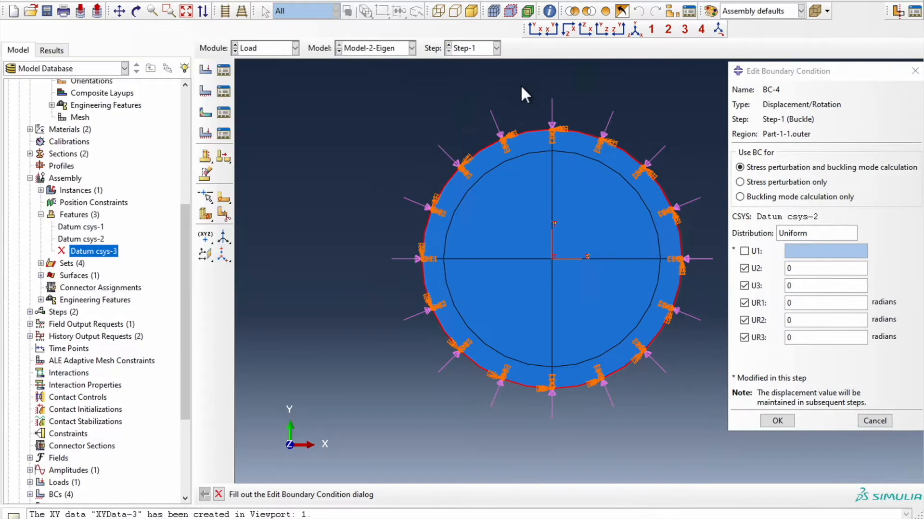
left_click(914, 72)
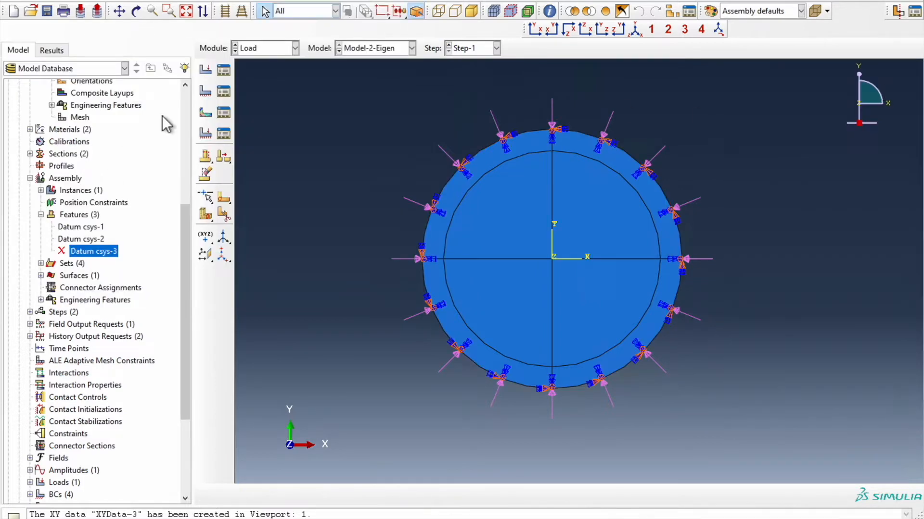
left_click(223, 92)
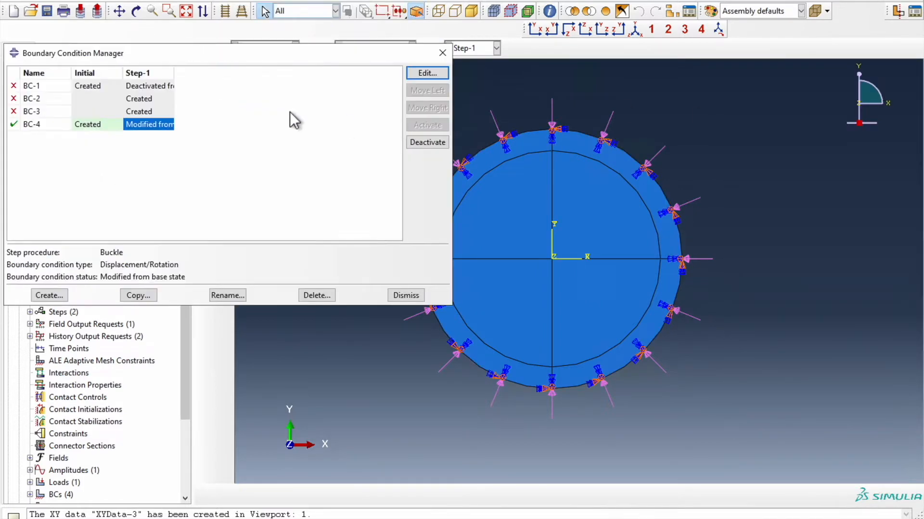
left_click(441, 53)
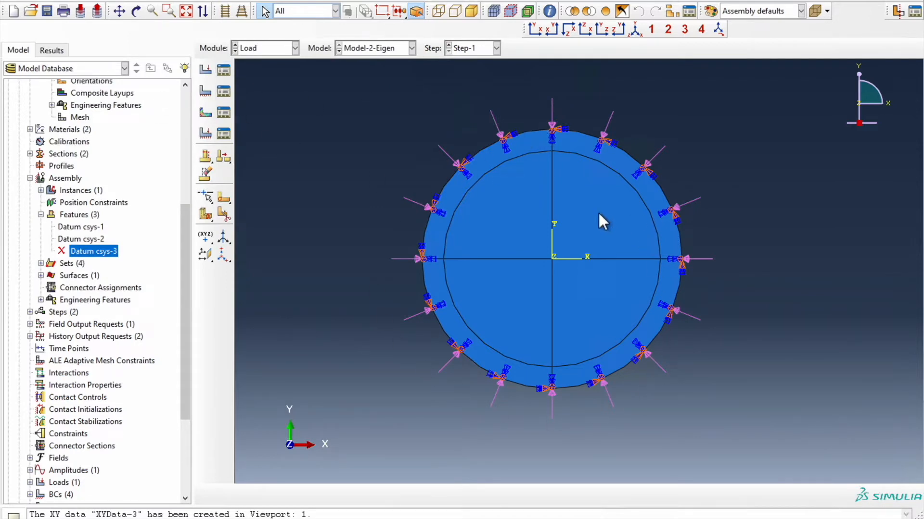
Step: Examine the shell edge load definition of Load-1 in Step-1, and close it without changes
left_click(224, 71)
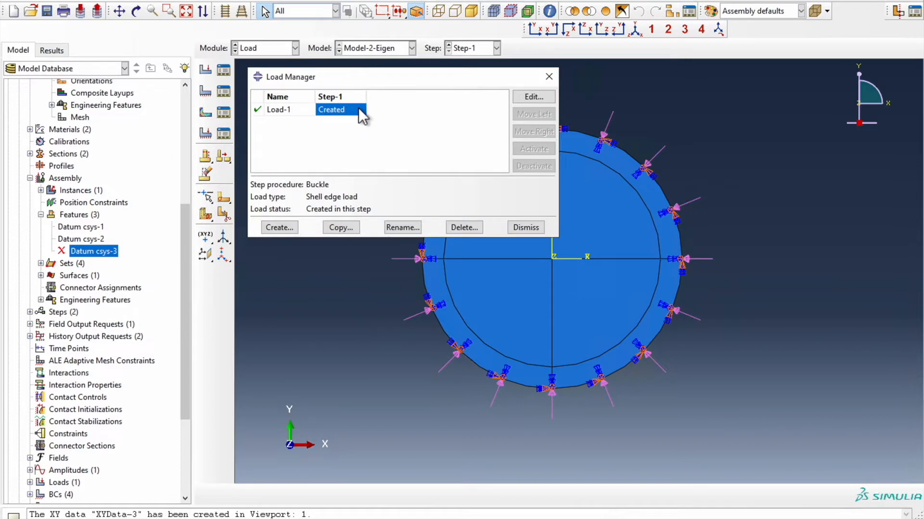
double_click(360, 112)
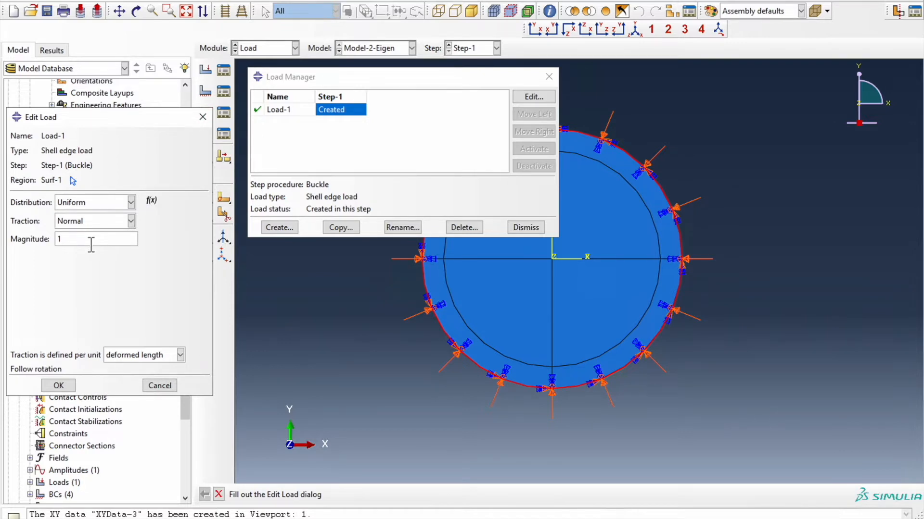
left_click(203, 118)
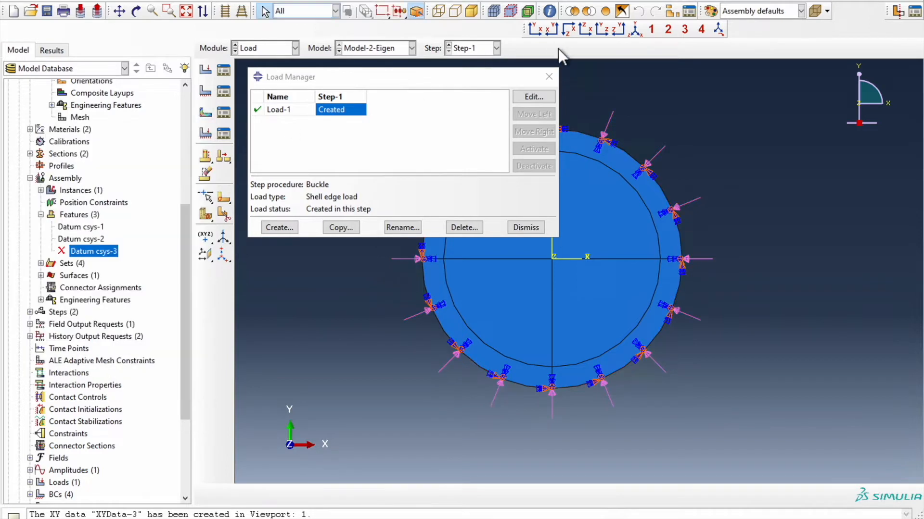
left_click(548, 77)
Step: Display the mesh of Part-1 in the Mesh module
left_click(276, 52)
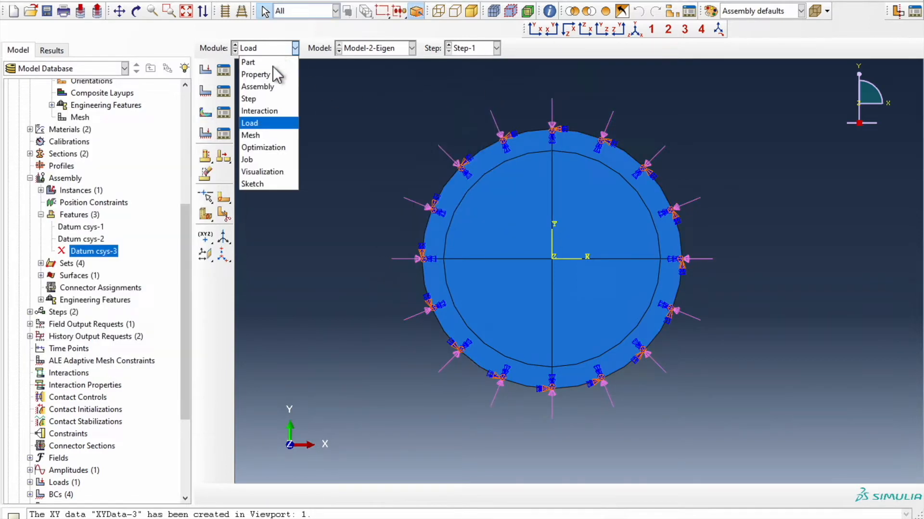
left_click(268, 135)
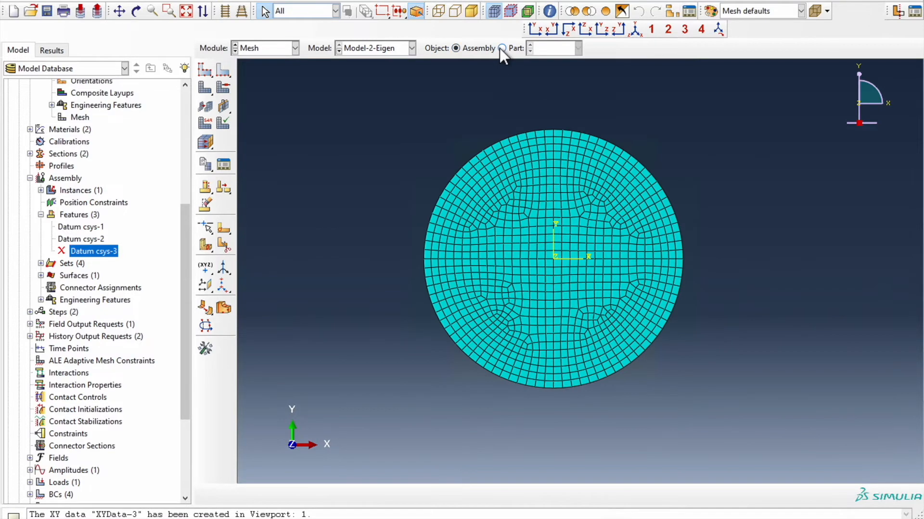
left_click(502, 48)
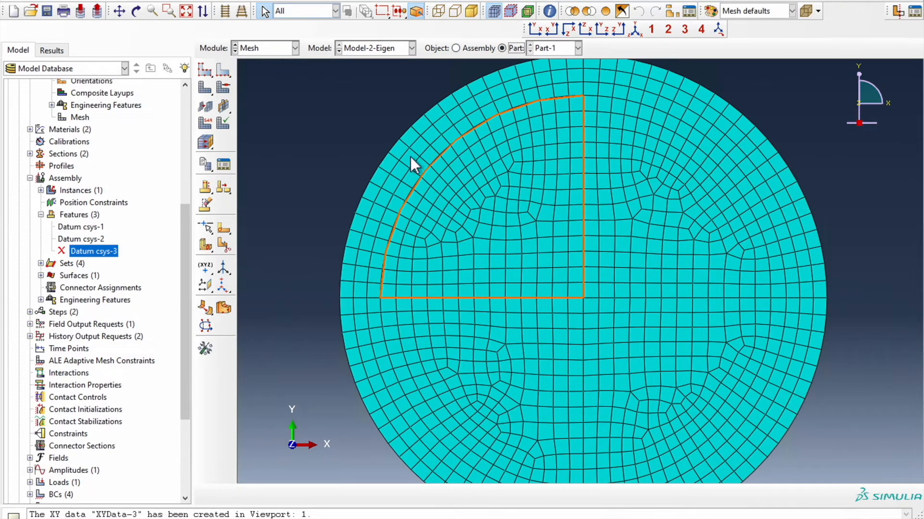
left_click(290, 1)
left_click(298, 8)
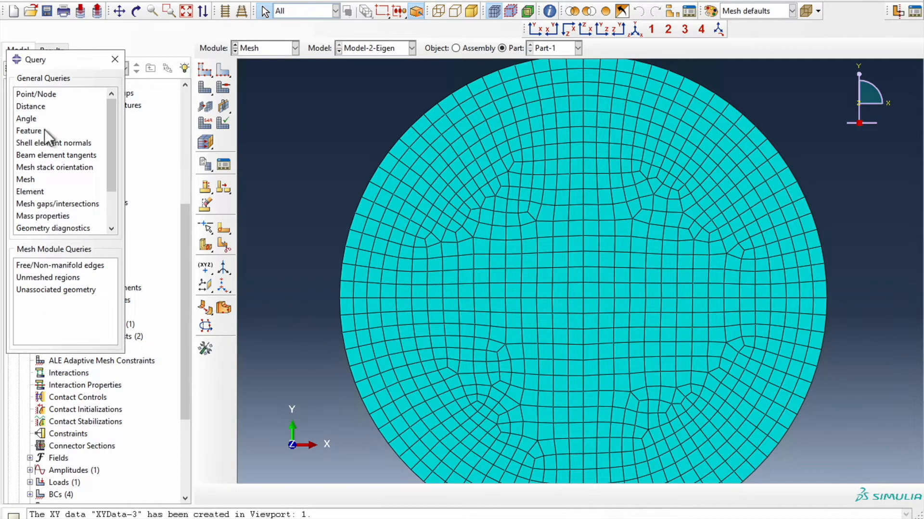
left_click(115, 59)
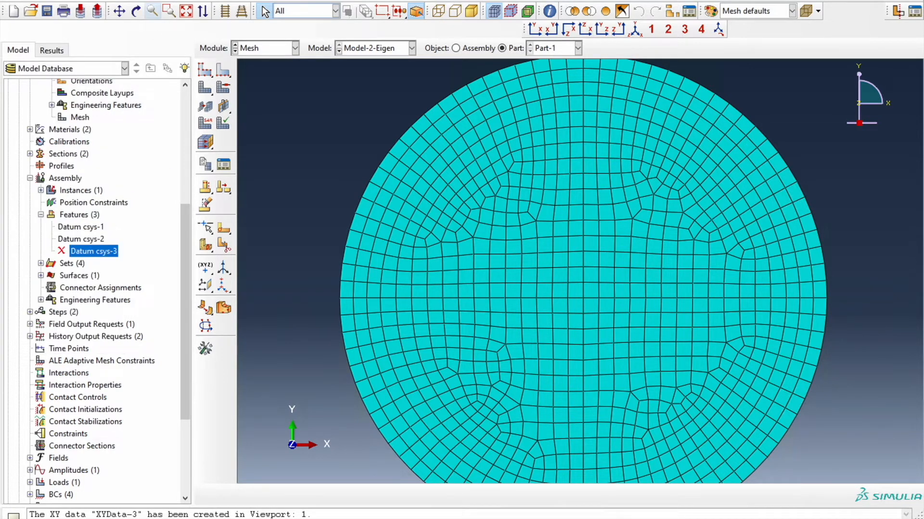
Step: Query the mesh of the entire part with a detailed report to check its element type, and close the query
left_click(291, 2)
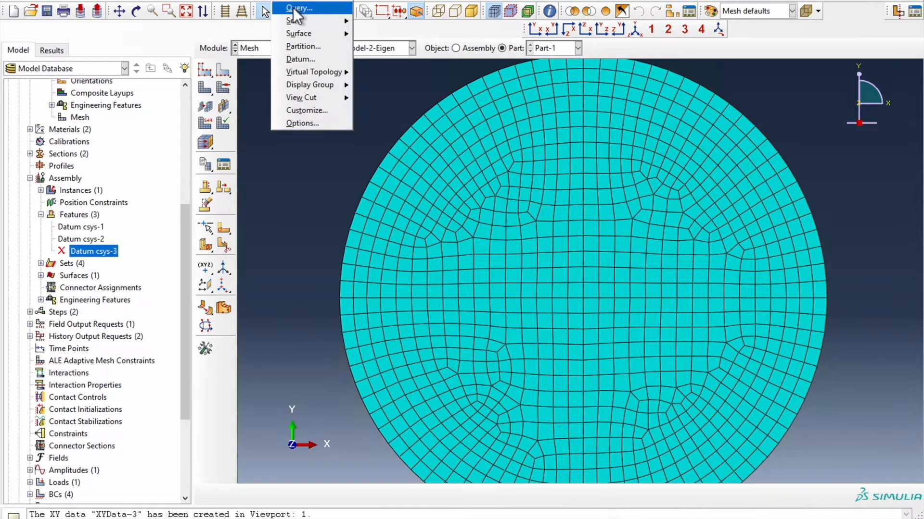
left_click(295, 8)
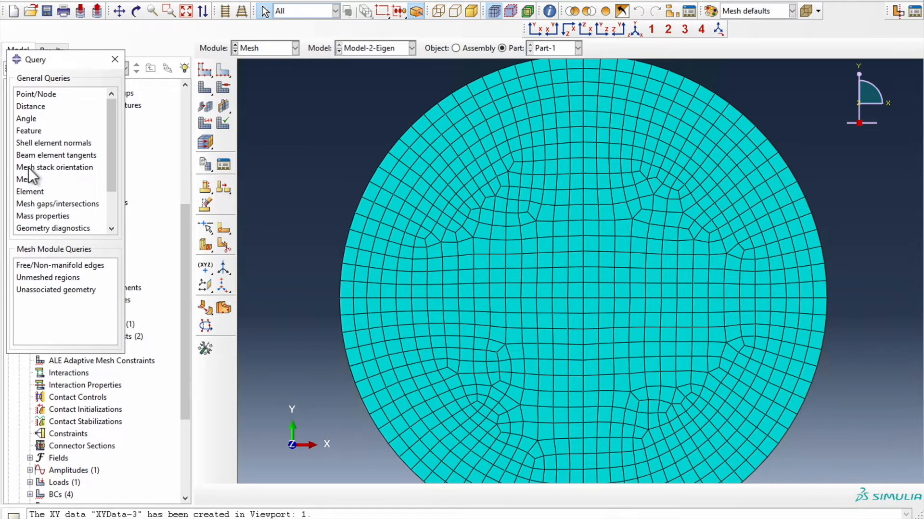
left_click(33, 179)
left_click(347, 495)
left_click(445, 495)
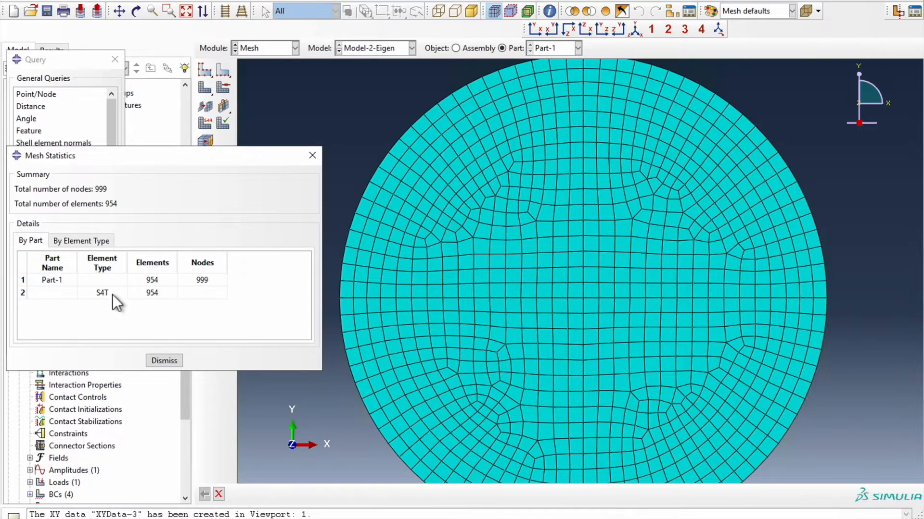
left_click(307, 161)
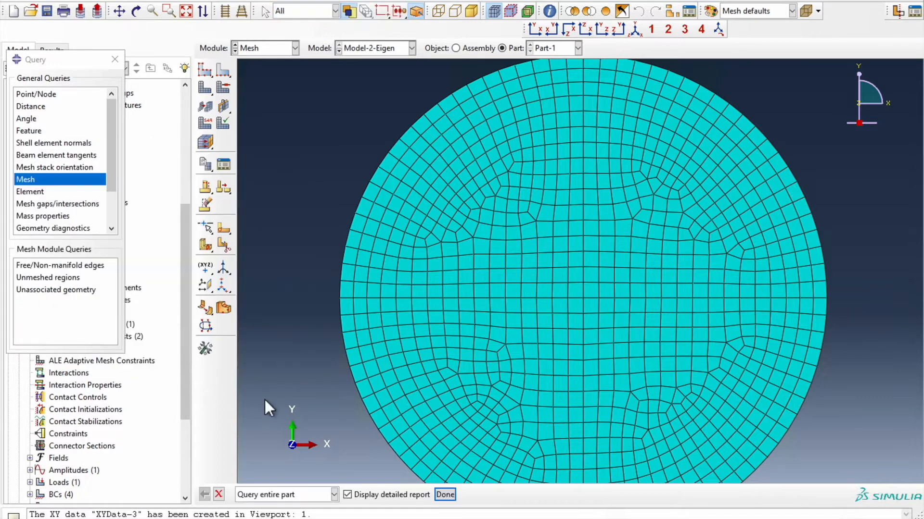
left_click(218, 495)
left_click(114, 59)
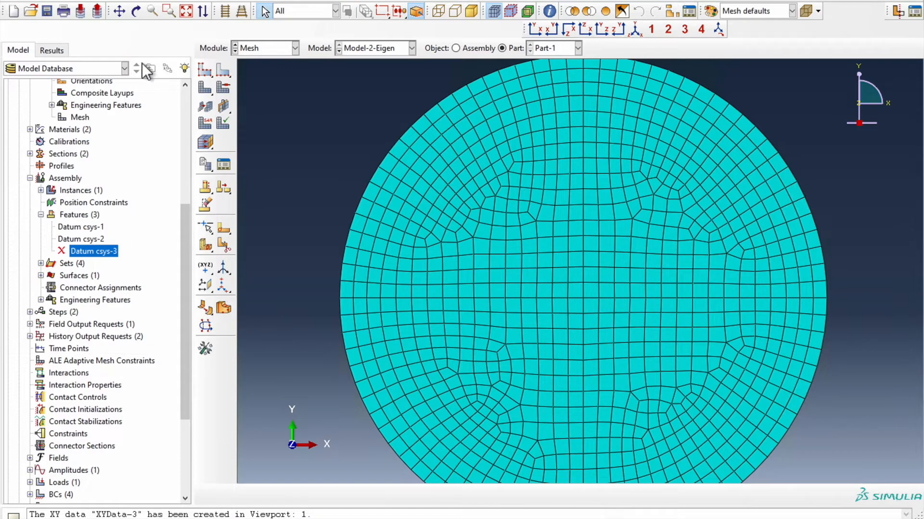
Step: Delete the nine job definitions from m0-Euler-eigen through m1-transient in the Job module
left_click(275, 52)
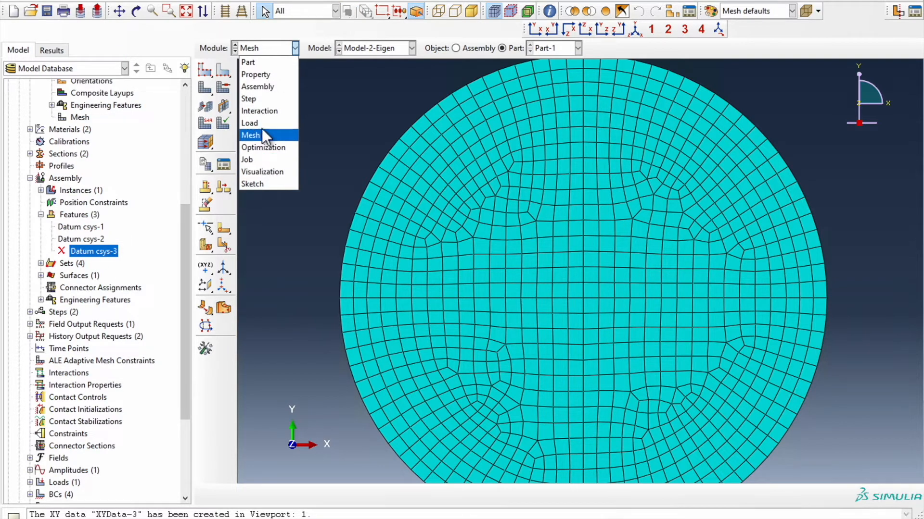
left_click(256, 160)
left_click_drag(324, 128, 318, 227)
left_click(764, 379)
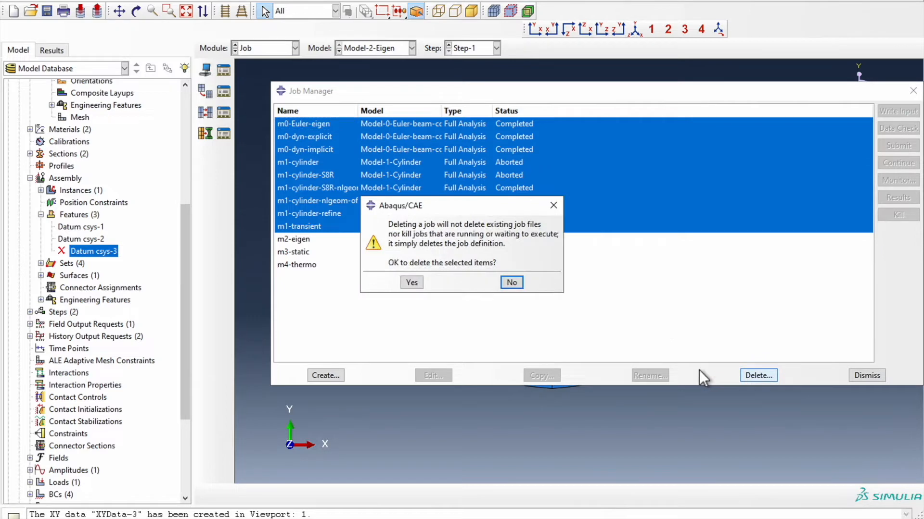
left_click(407, 284)
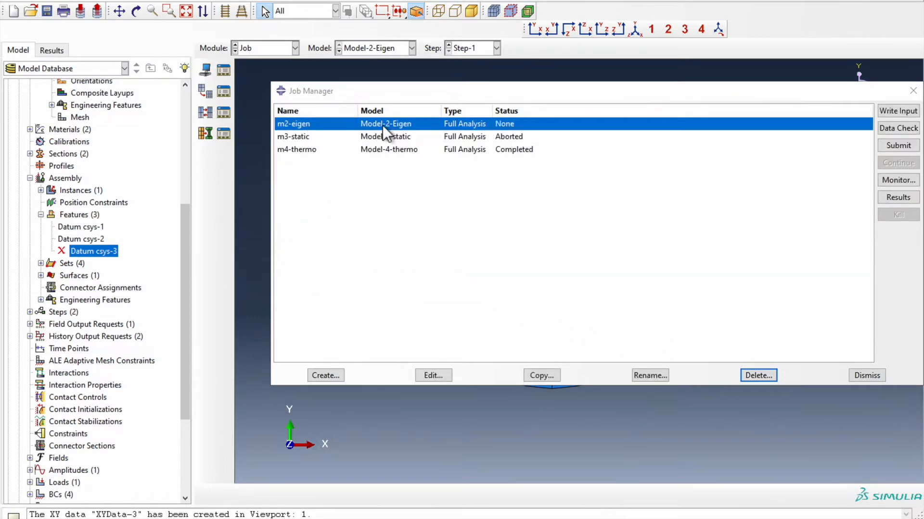
left_click_drag(184, 218, 183, 92)
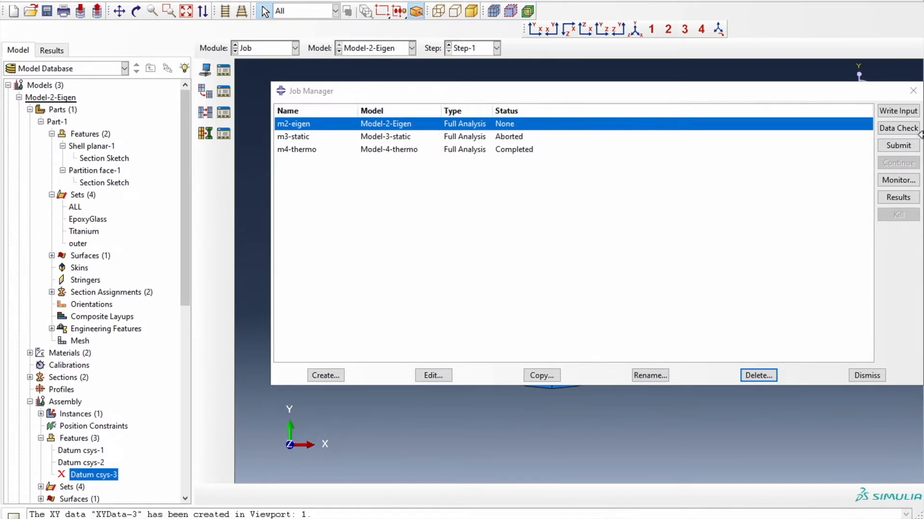
left_click(898, 145)
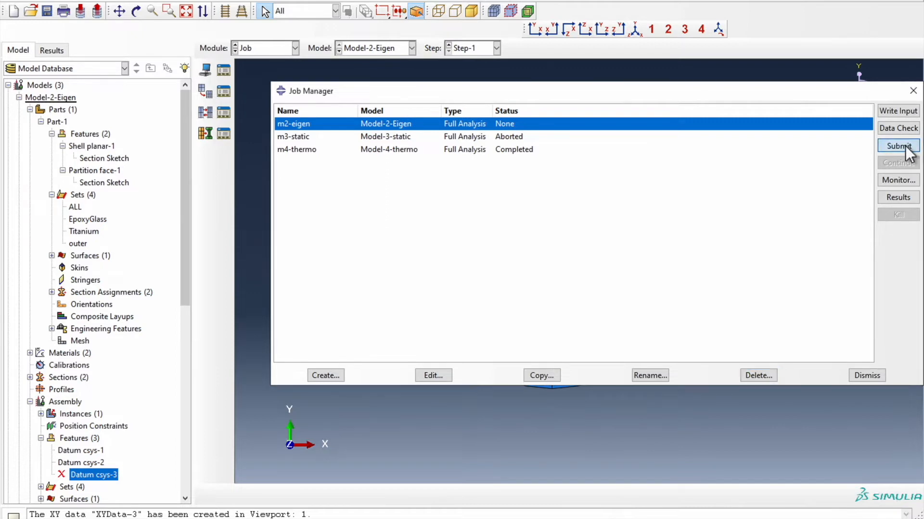
left_click(144, 133)
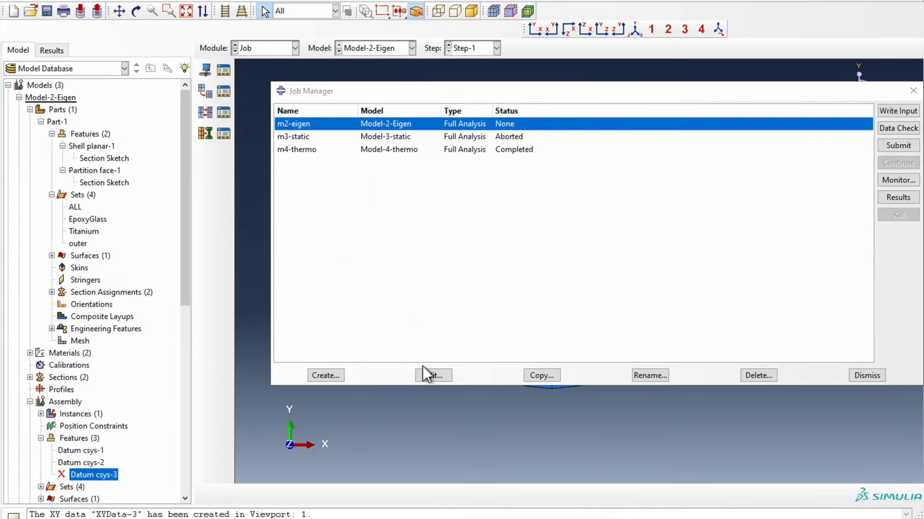
Step: Check the parallelization settings of the m2-eigen job, accept them, and submit the job, overwriting its existing job files
left_click(437, 376)
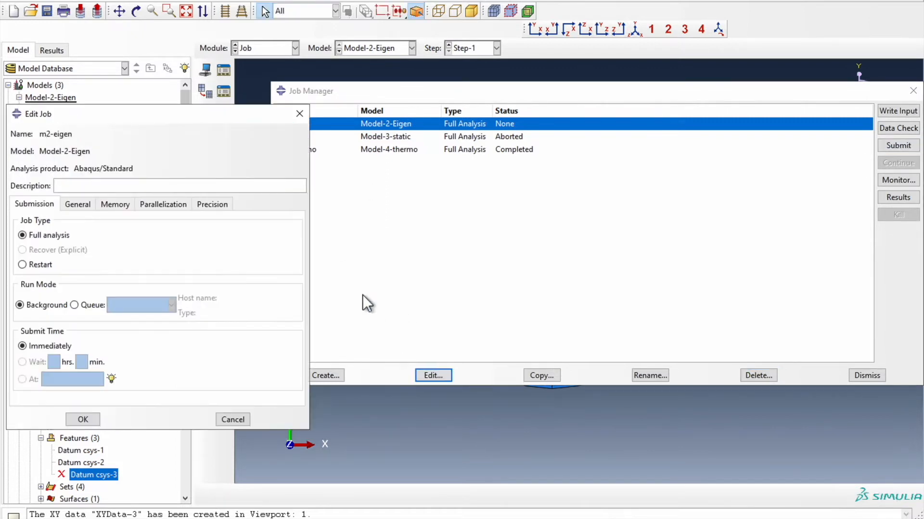
left_click(162, 204)
left_click(83, 420)
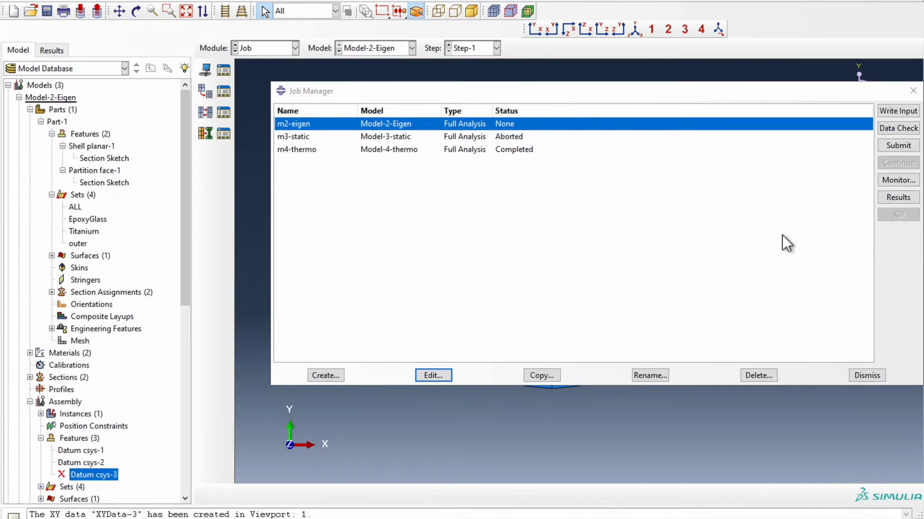
left_click(898, 146)
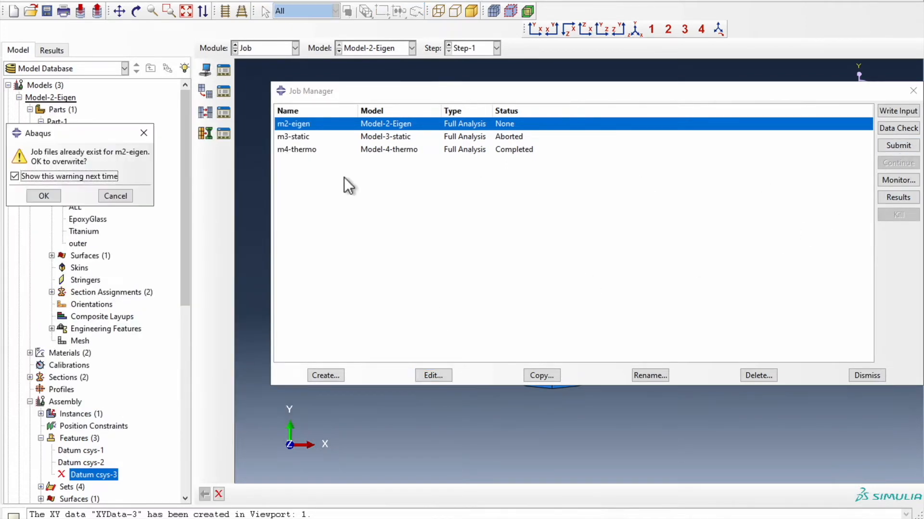
left_click(52, 198)
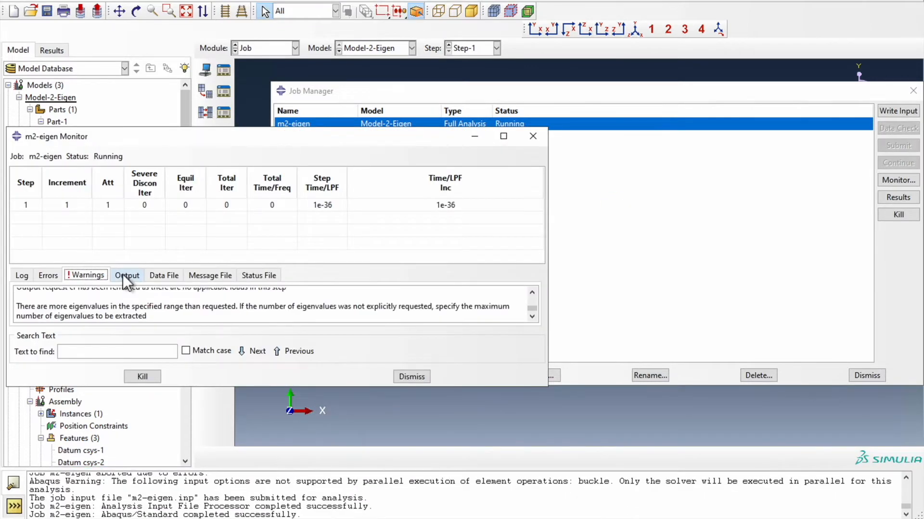
Step: Close the m2-eigen job monitor, open its results, and close the m3-static.odb and m4-thermo.odb output databases
left_click(412, 377)
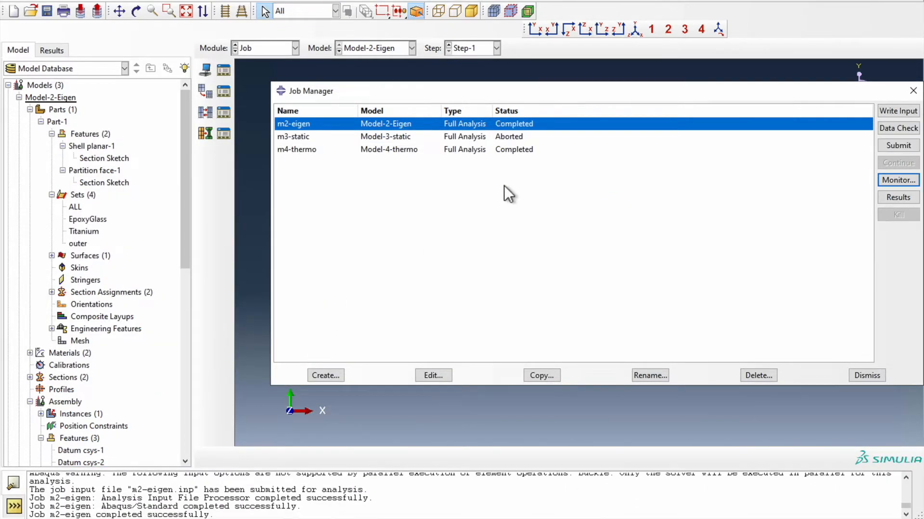
left_click(896, 197)
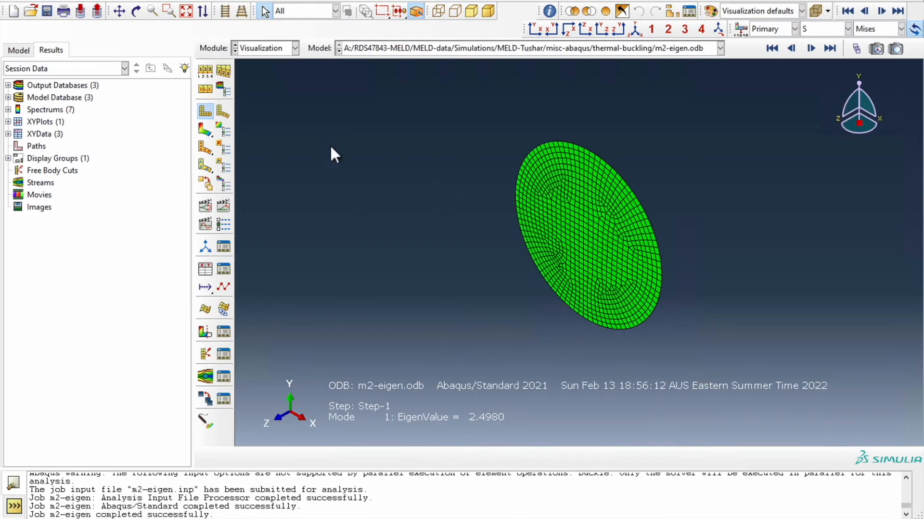
left_click(9, 86)
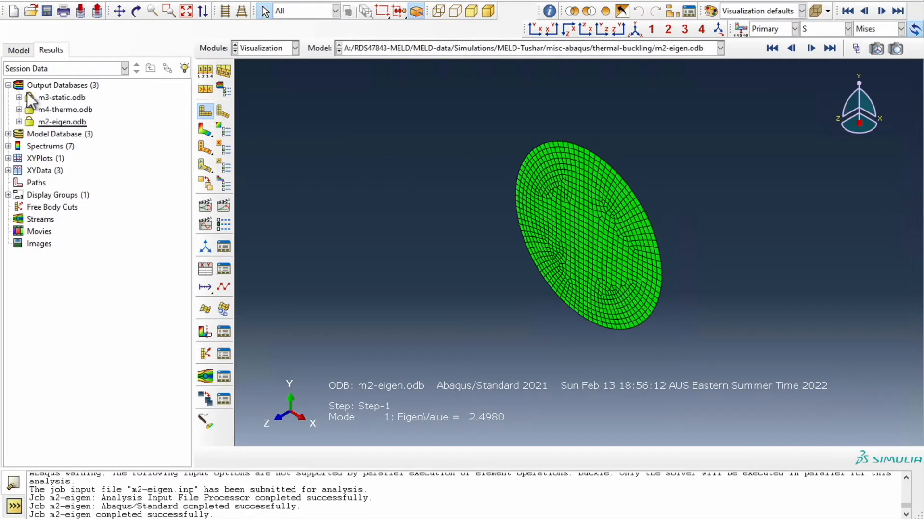
left_click(62, 97)
left_click(62, 108, "shift")
right_click(63, 109)
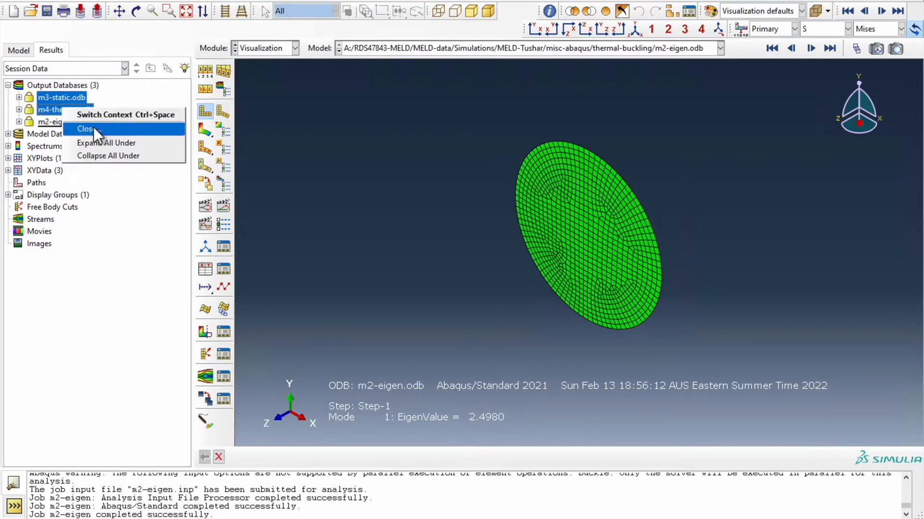
left_click(87, 128)
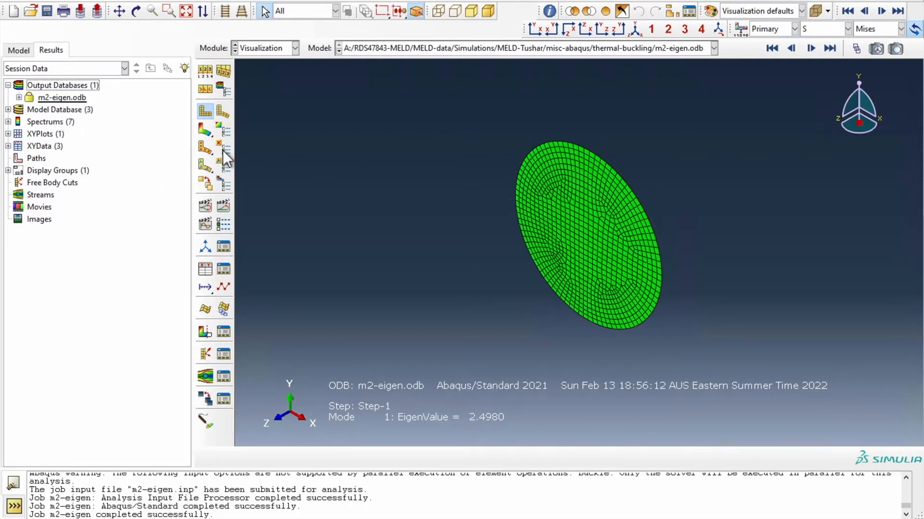
Step: Plot contours on the deformed disc in an isometric view and switch the plotted variable to displacement U, Magnitude
left_click(205, 129)
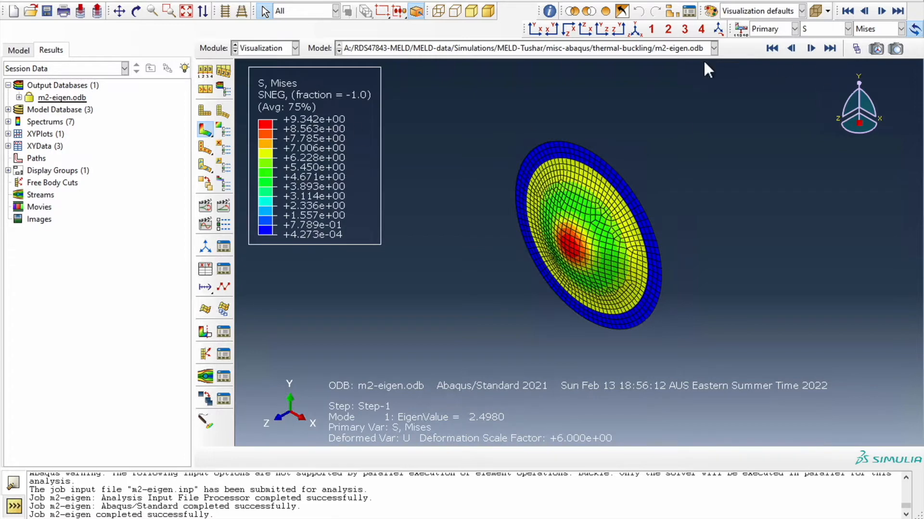
left_click(535, 29)
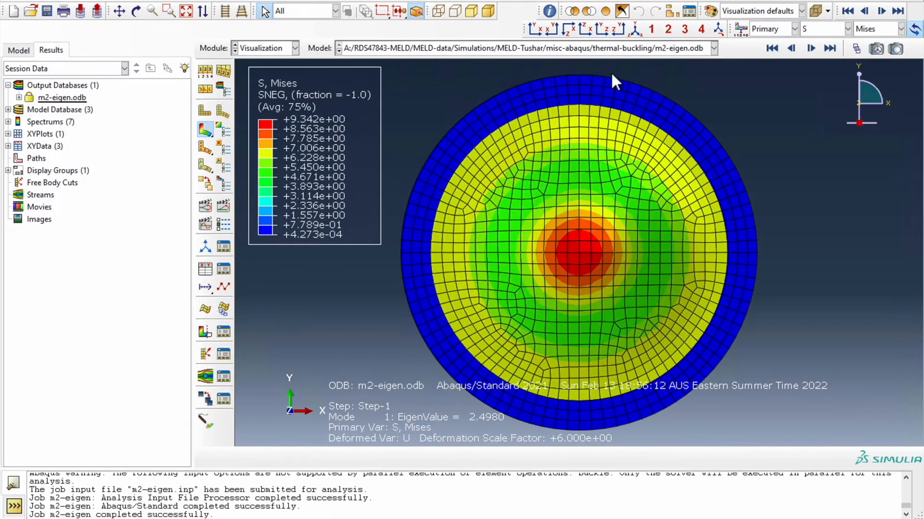
left_click(635, 29)
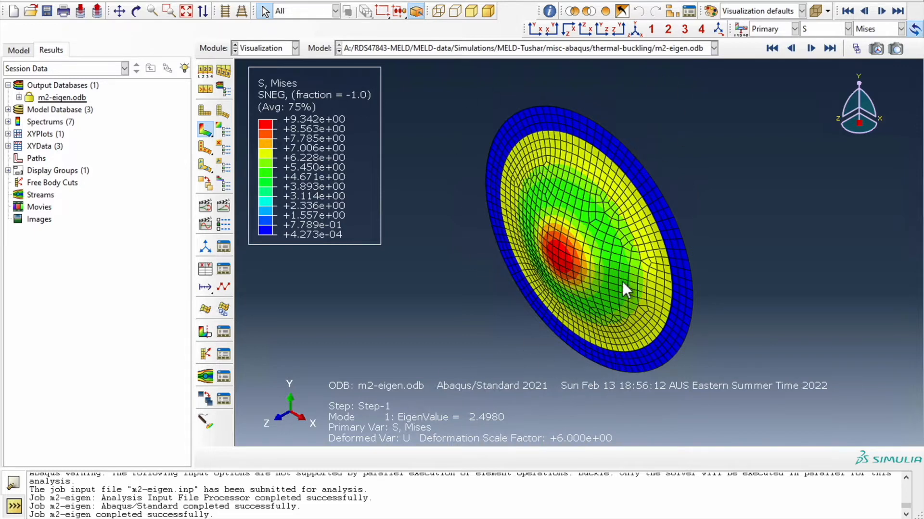
left_click(829, 30)
left_click(819, 92)
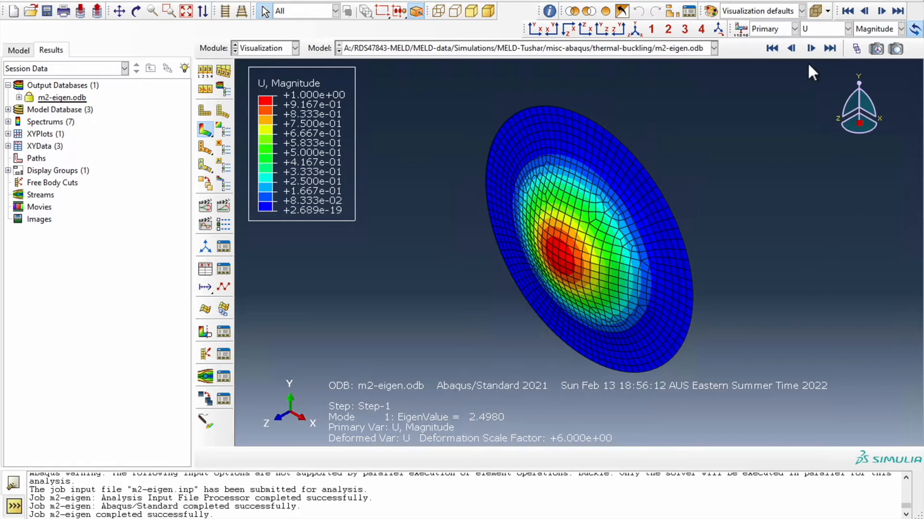
Step: Step through the buckling mode shapes from mode 2 to mode 4
left_click(810, 48)
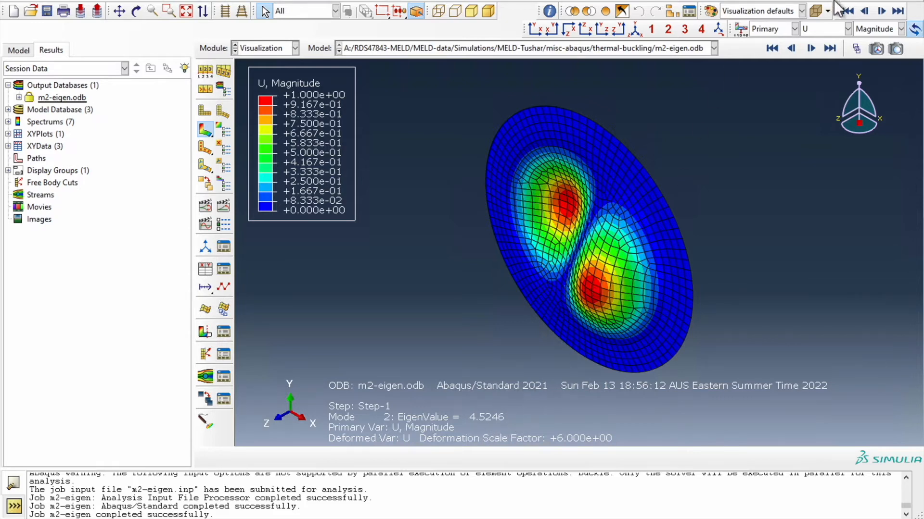
left_click(810, 48)
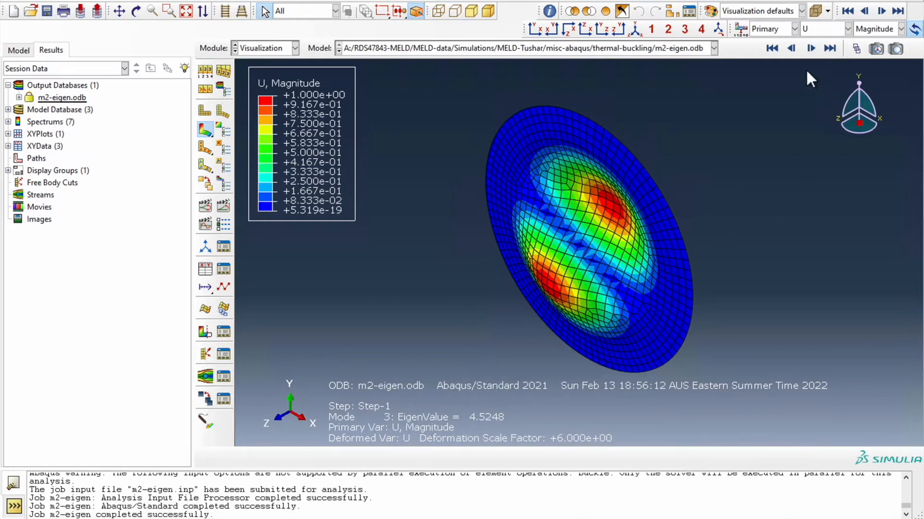
left_click(811, 49)
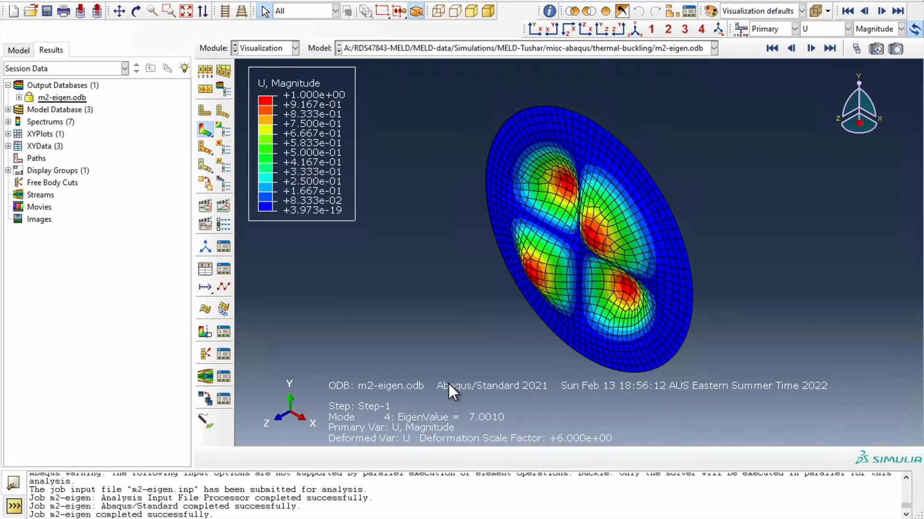
Step: In the Part module, open the keywords of Model-2-Eigen, examine the modal output block with *NODE FILE and *MODAL FILE, and close the editor
left_click(284, 48)
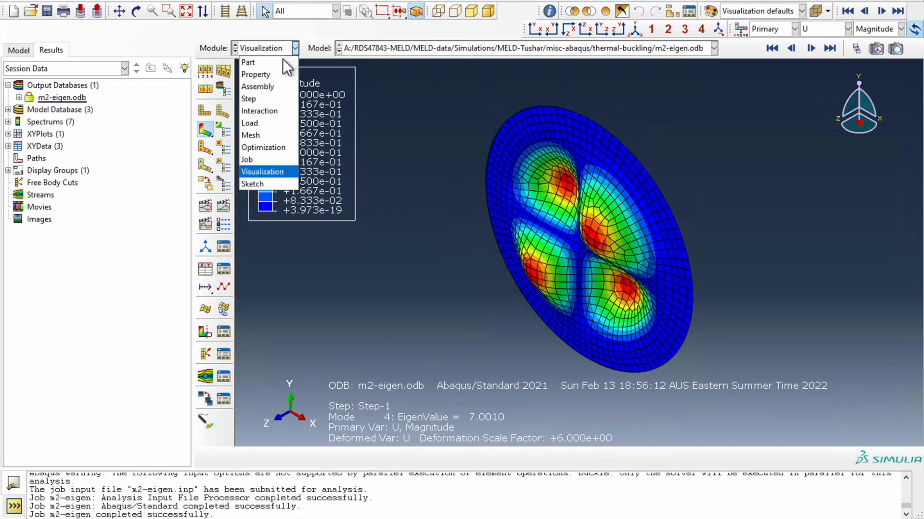
left_click(251, 59)
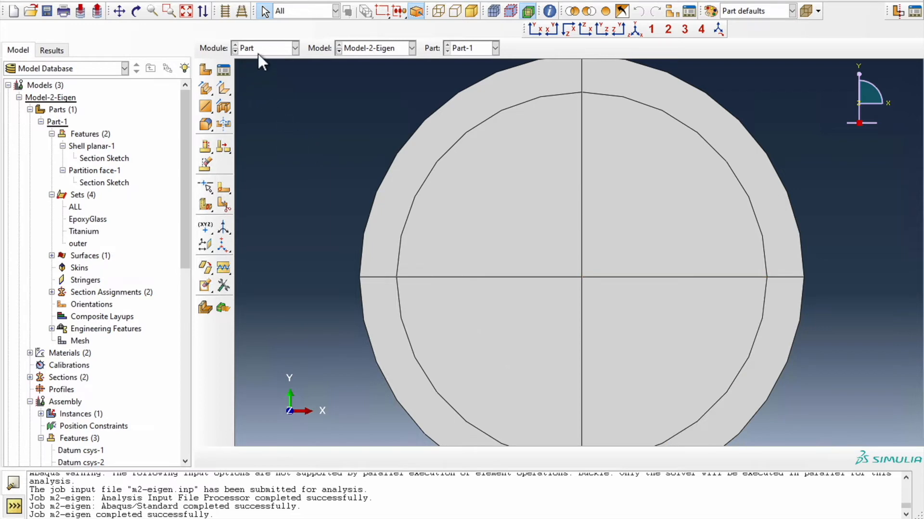
left_click(54, 1)
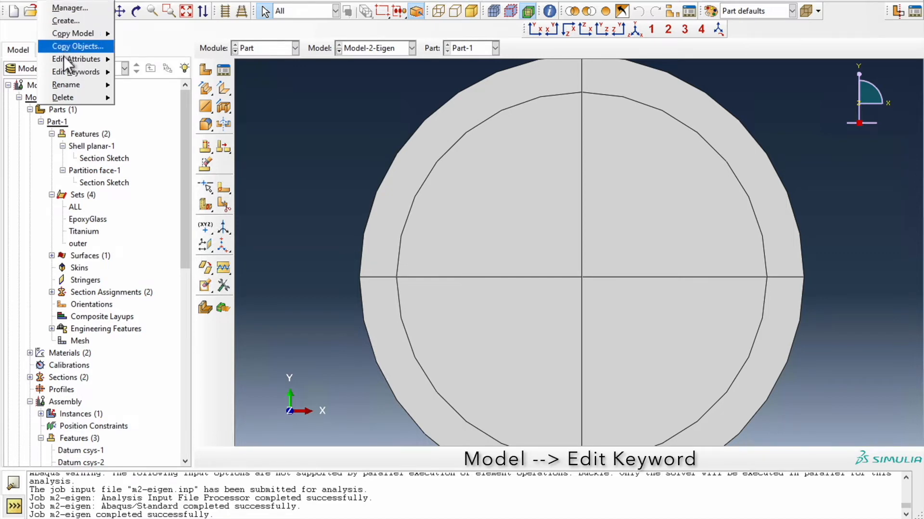
mouse_move(69, 71)
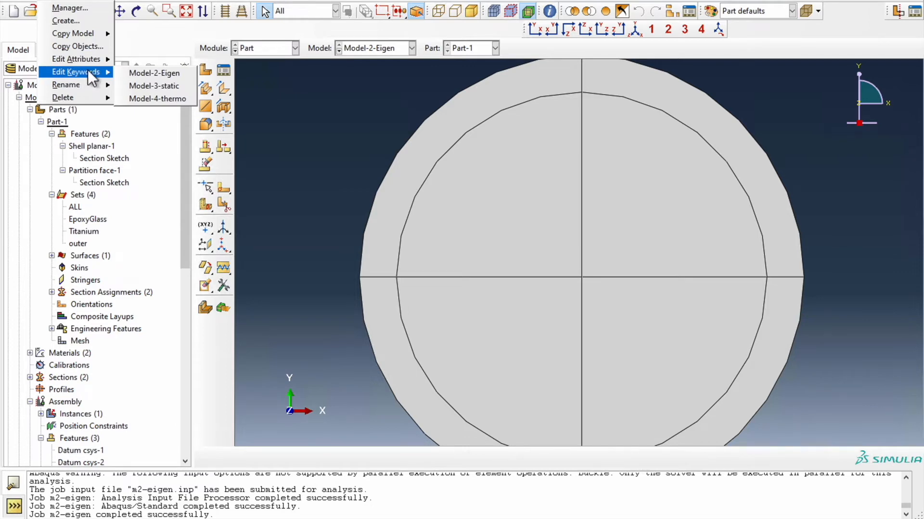
left_click(157, 76)
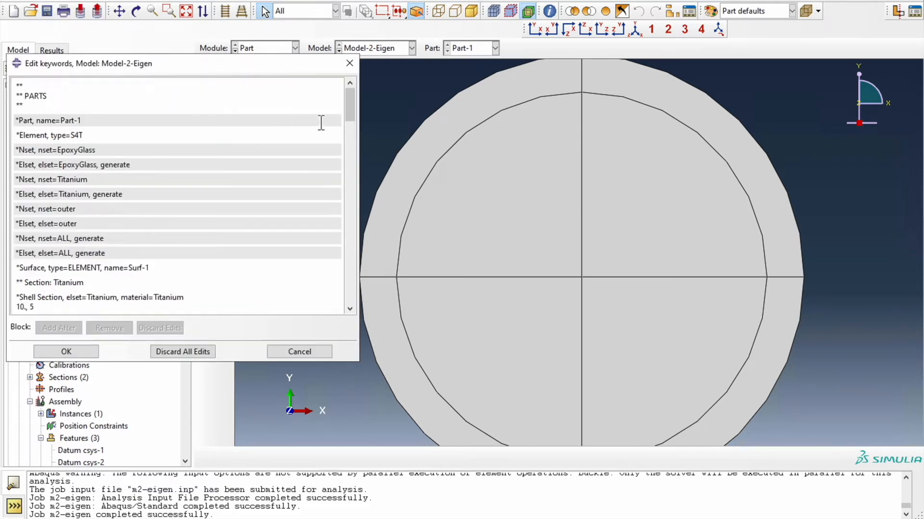
left_click_drag(348, 108, 348, 185)
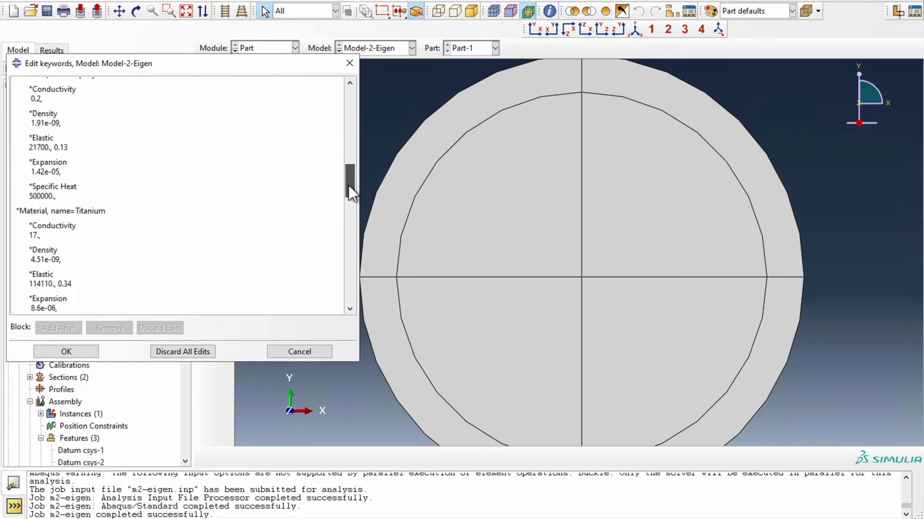
scroll(194, 224, "down", 10)
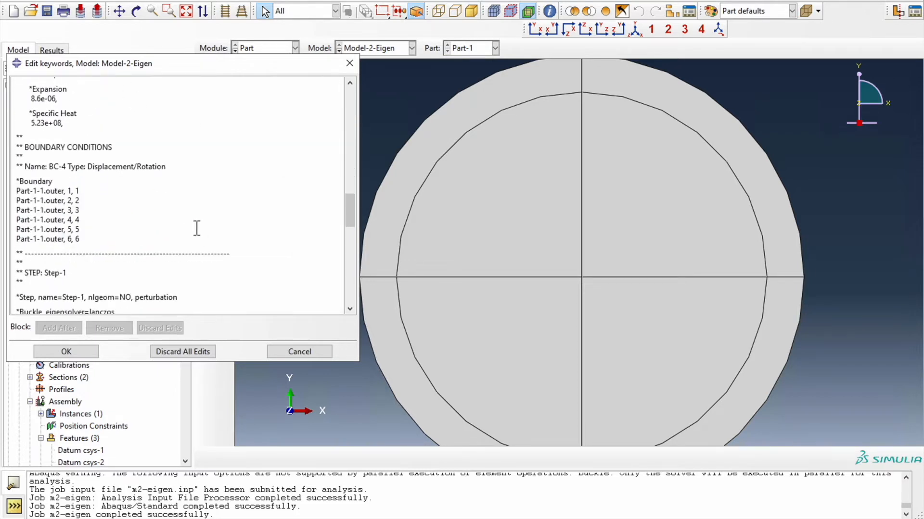
scroll(193, 224, "down", 15)
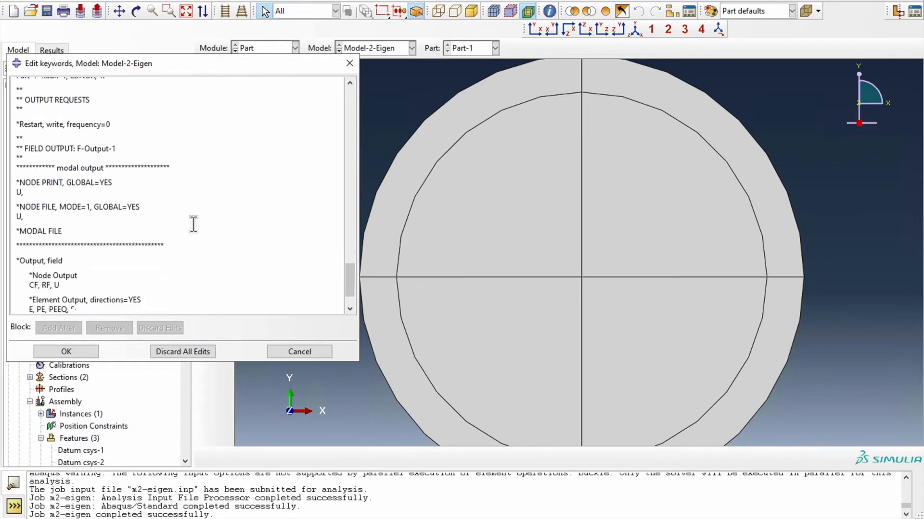
left_click(55, 187)
left_click_drag(55, 187, 16, 188)
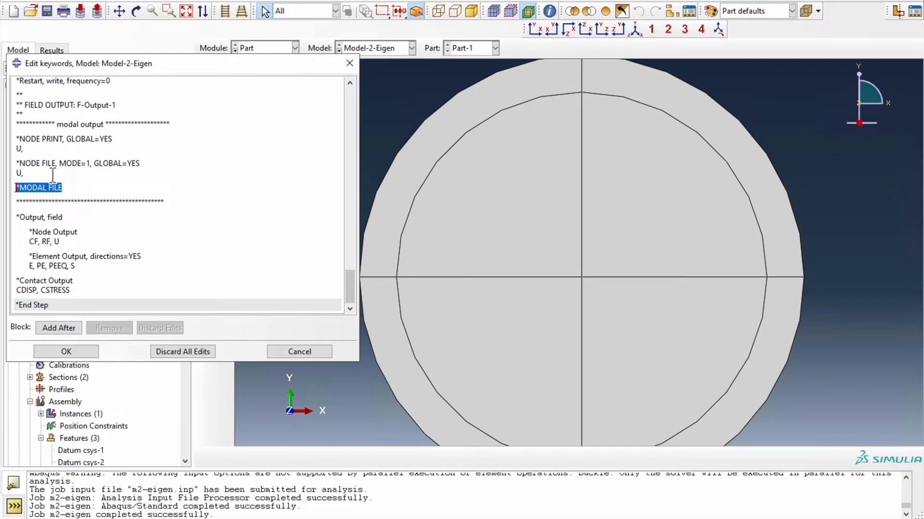
left_click(67, 188)
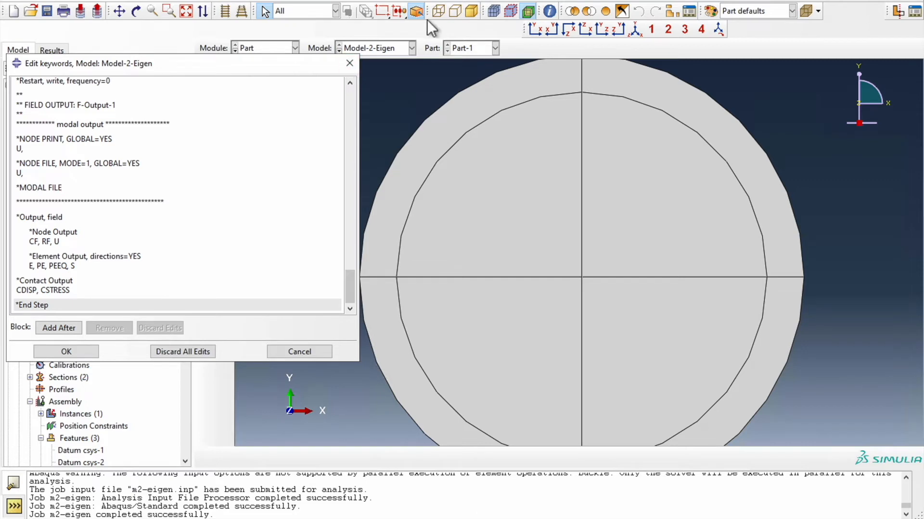
left_click(350, 63)
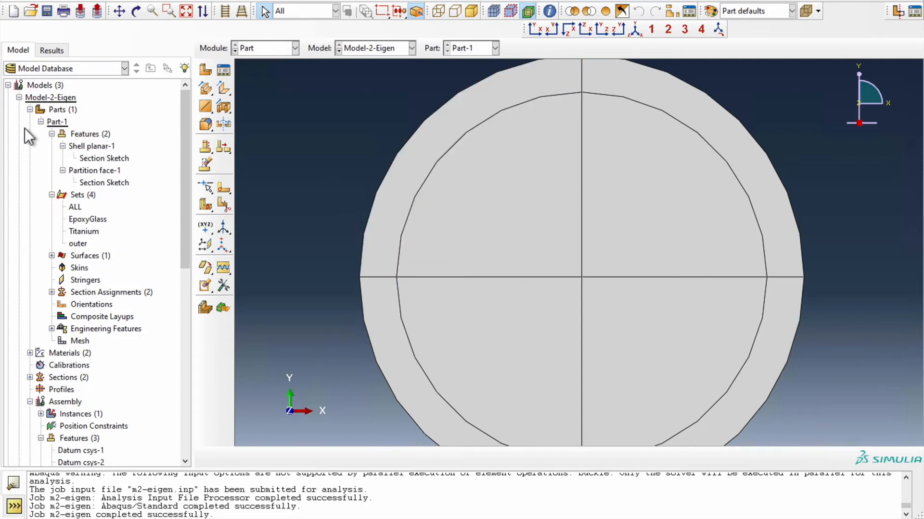
Step: Collapse Model-2-Eigen in the model tree and make Model-4-thermo the current model, closing its attributes without changes
left_click(19, 97)
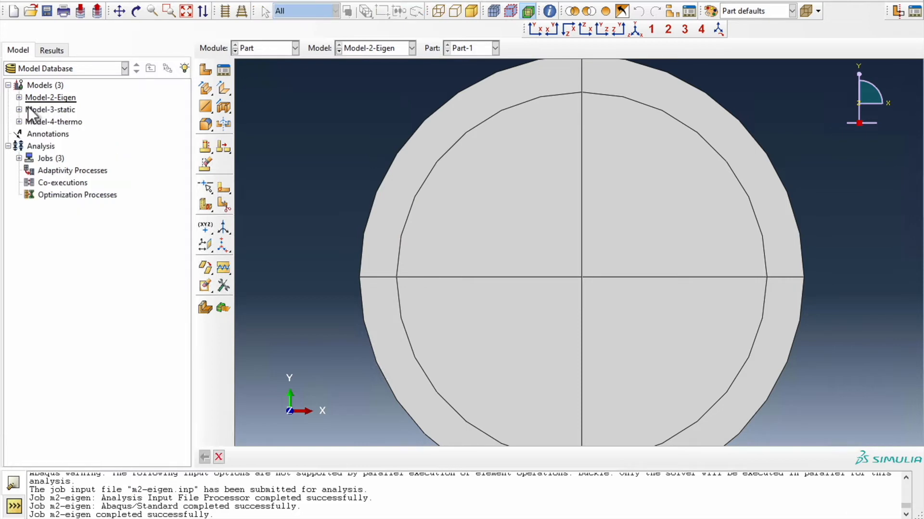
double_click(57, 122)
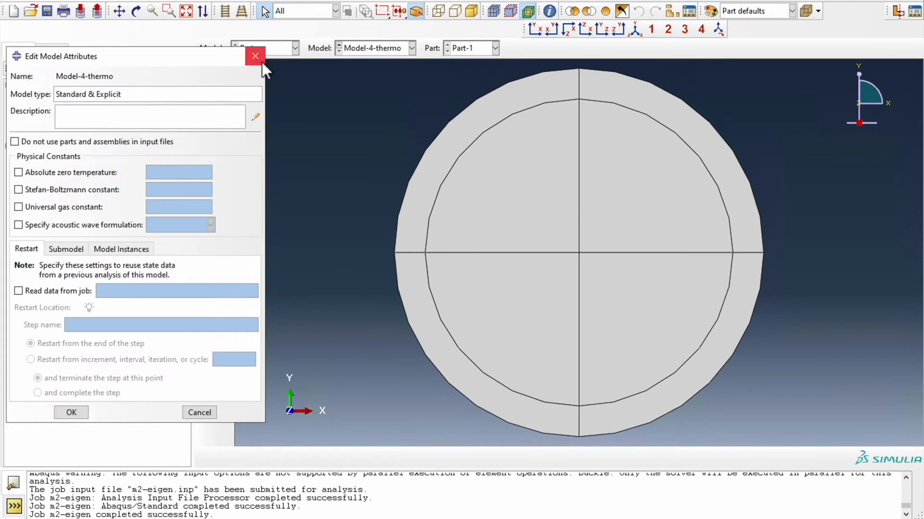
left_click(255, 57)
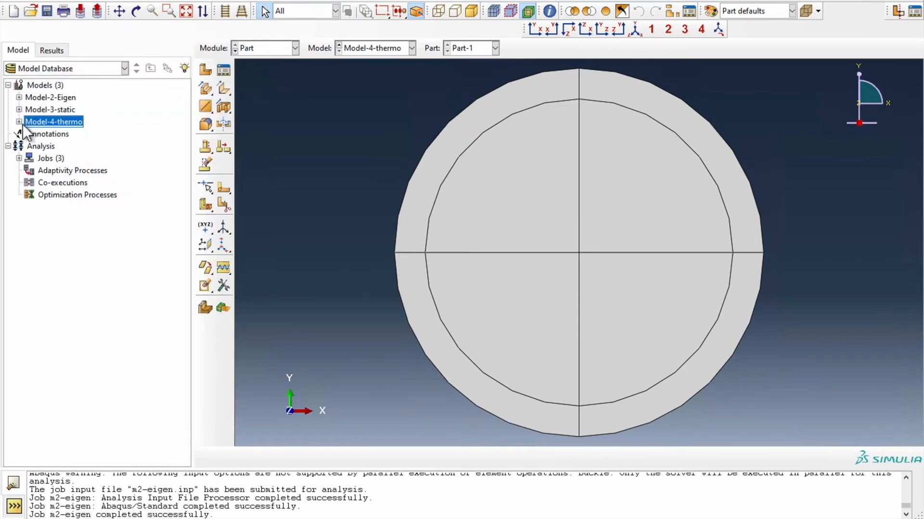
left_click(48, 99)
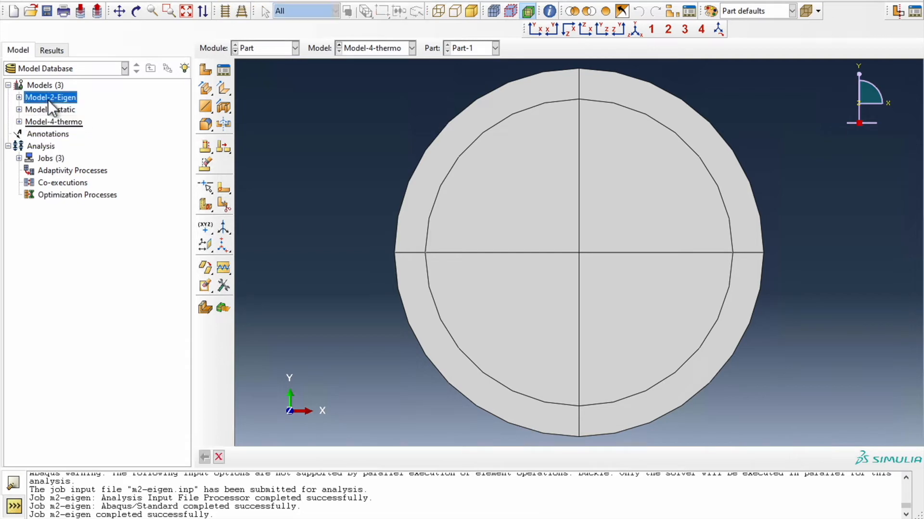
right_click(48, 99)
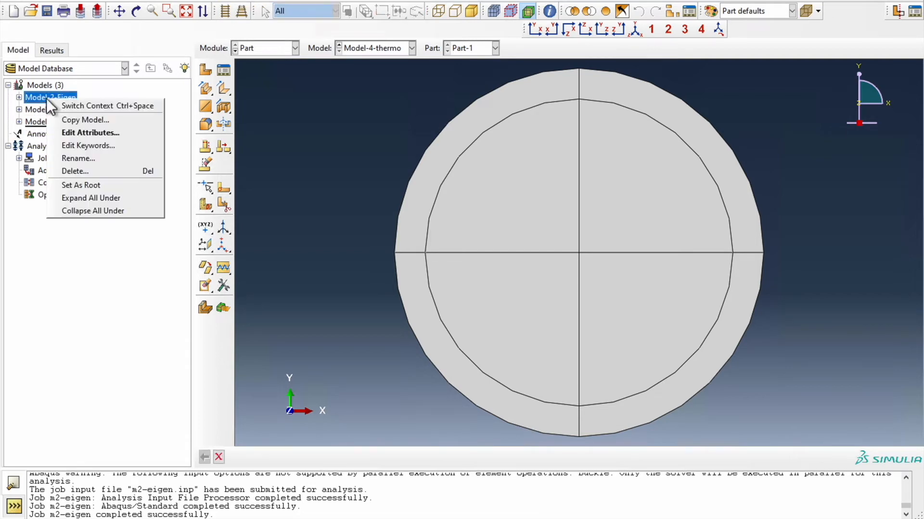
left_click(76, 268)
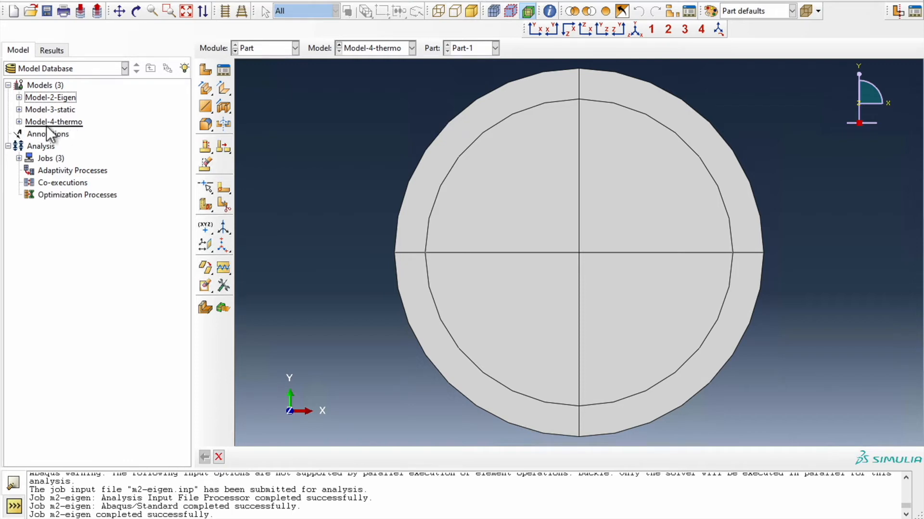
Step: Open the Step Manager of Model-4-thermo, check the procedure types available for replacing Step-1, and leave the replacement without changes
left_click(275, 52)
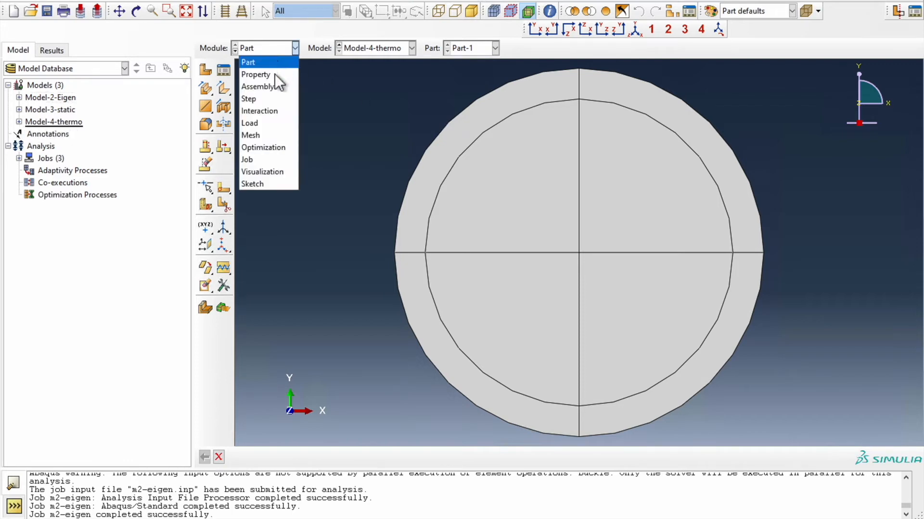
left_click(259, 99)
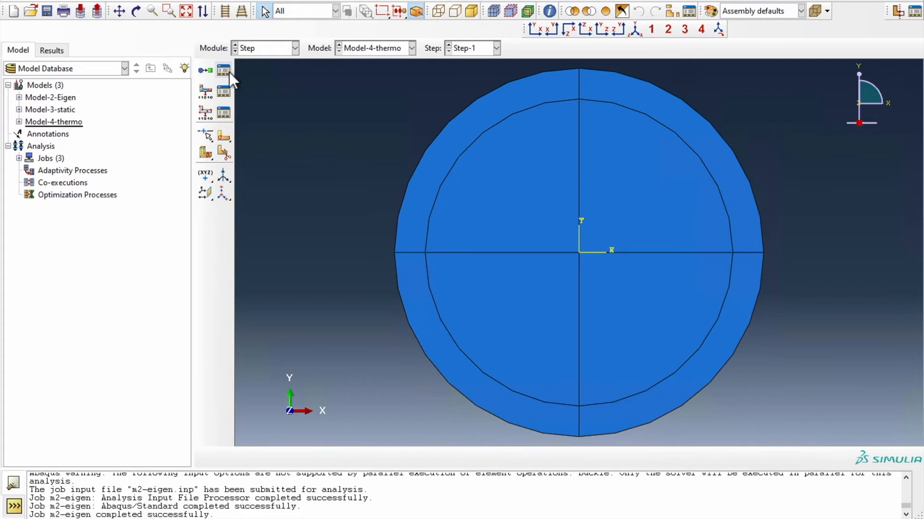
left_click(222, 70)
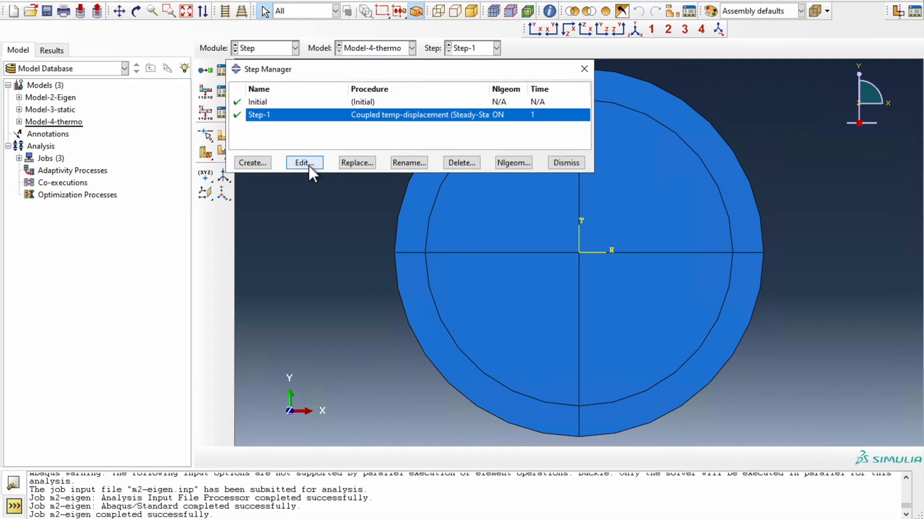
left_click(350, 165)
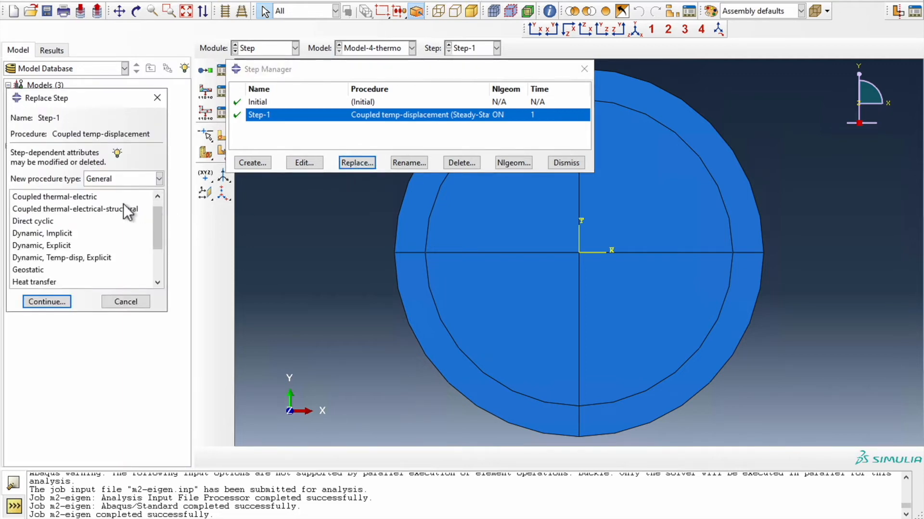
left_click_drag(160, 220, 155, 200)
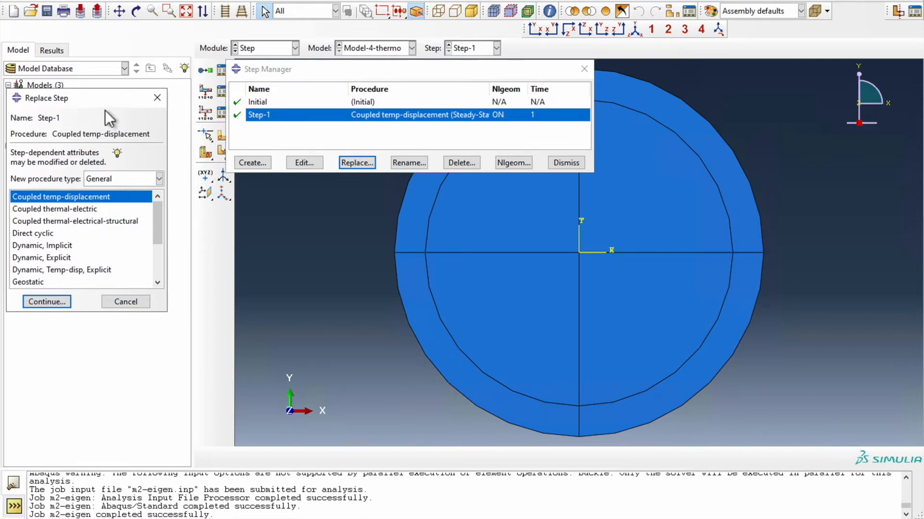
left_click(157, 98)
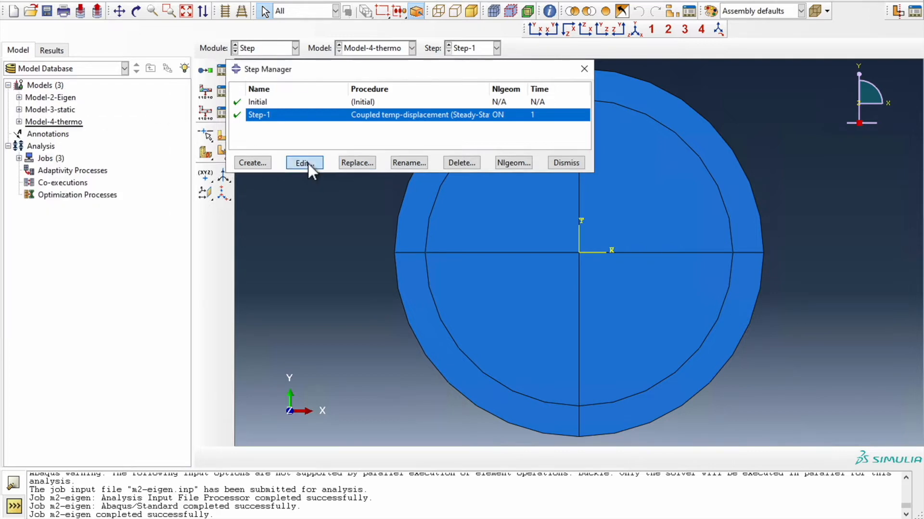
Step: Examine the basic and incrementation settings of Step-1, discard any changes and close the Step Manager
left_click(307, 163)
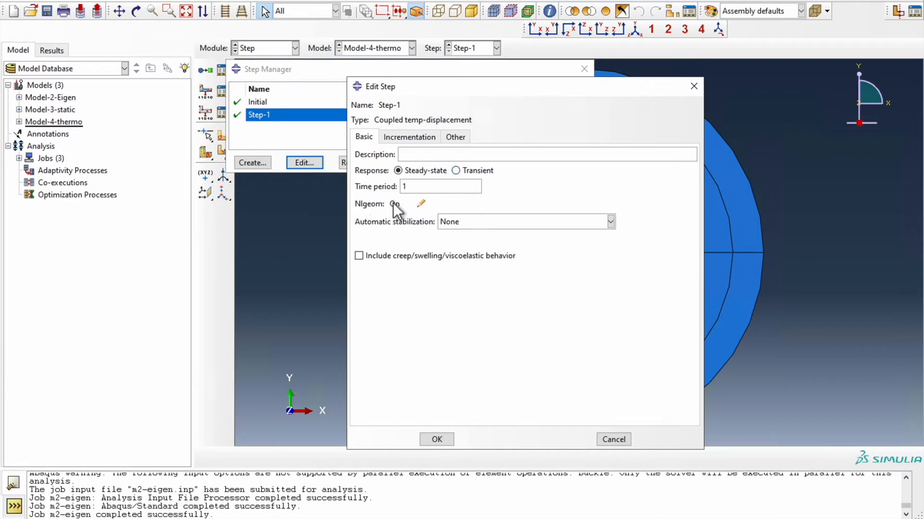
left_click_drag(396, 206, 359, 205)
left_click(409, 137)
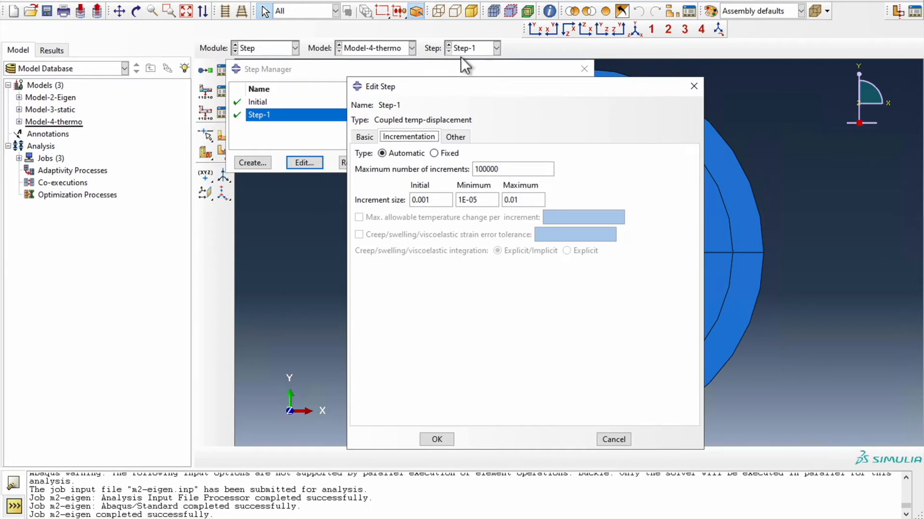
left_click(693, 87)
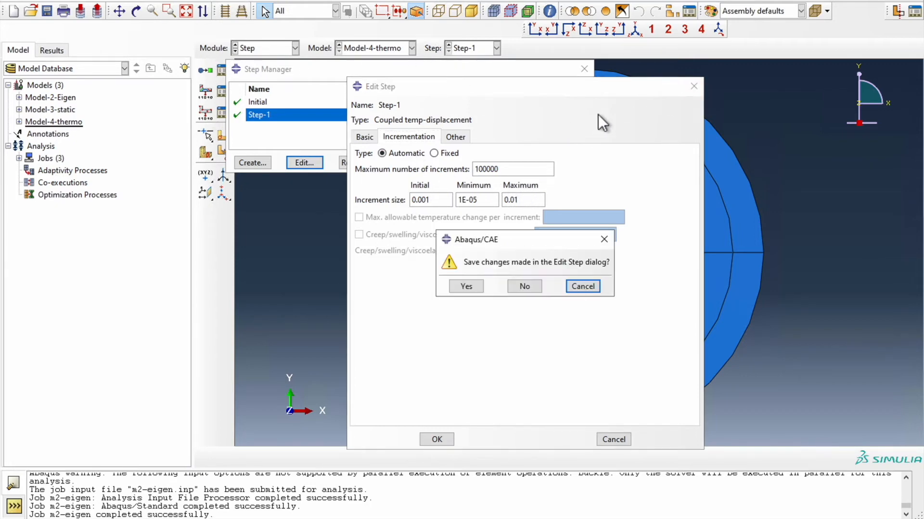
left_click(524, 287)
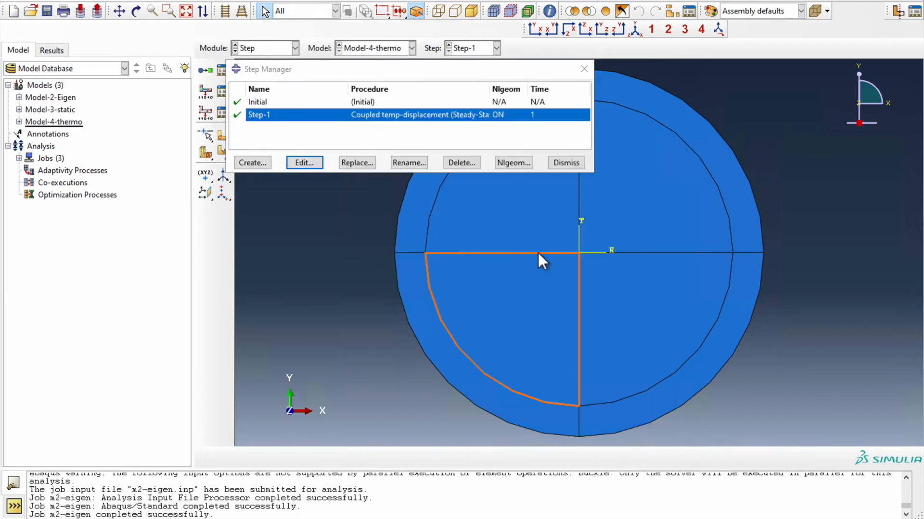
left_click(566, 163)
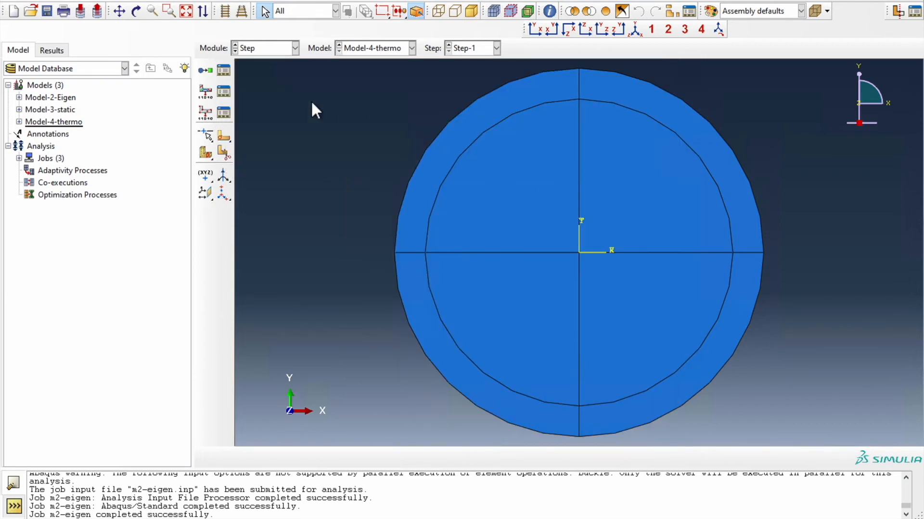
Step: Open field output request F-Output-1 for Step-1, examine its thermal variables, and close the request and its manager
left_click(223, 91)
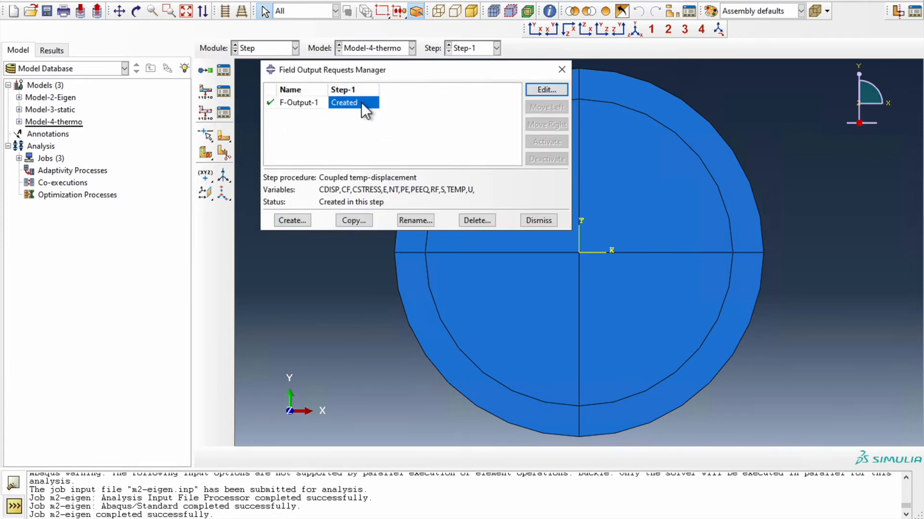
double_click(359, 104)
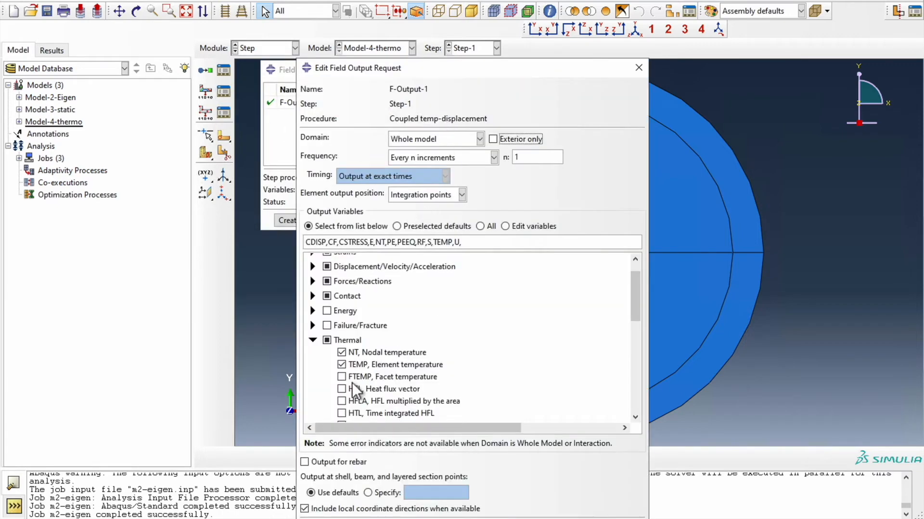
left_click(639, 68)
left_click(554, 68)
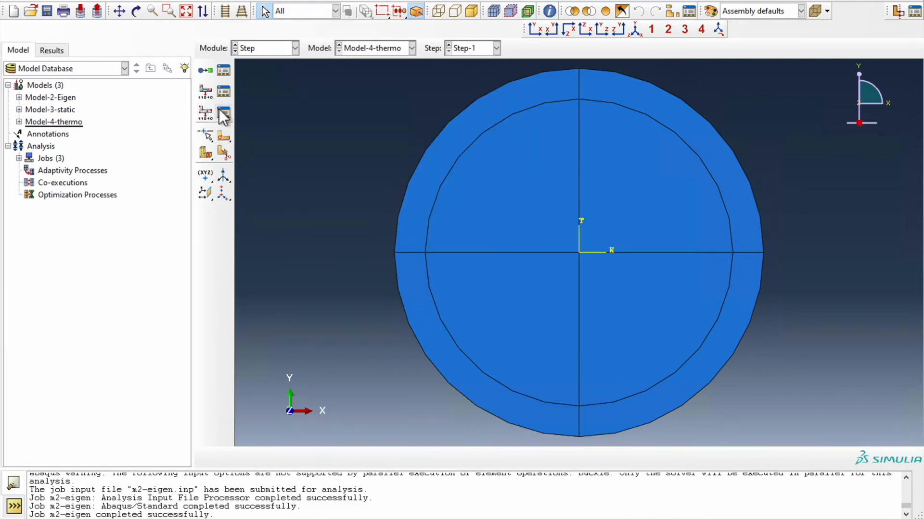
Step: Open history output request H-Output-5, examine its displacement and thermal variables for the center set, and close the request and its manager
left_click(221, 111)
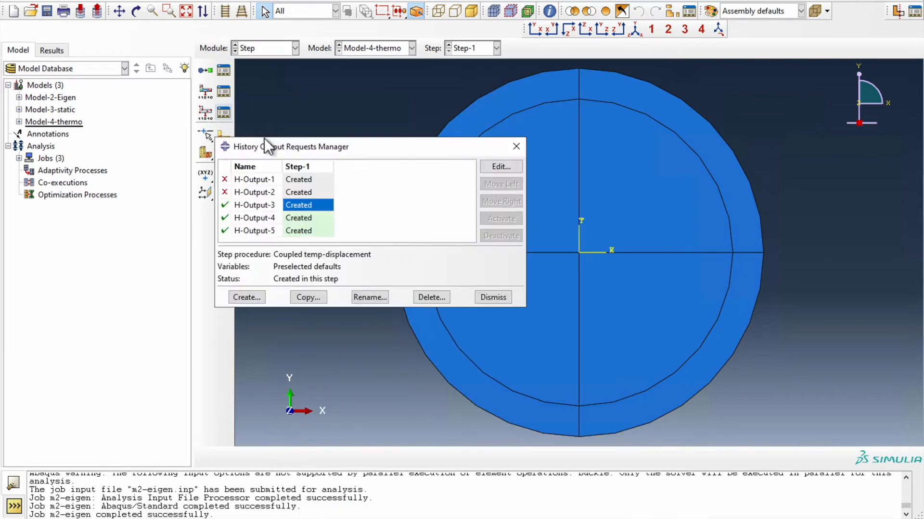
double_click(307, 232)
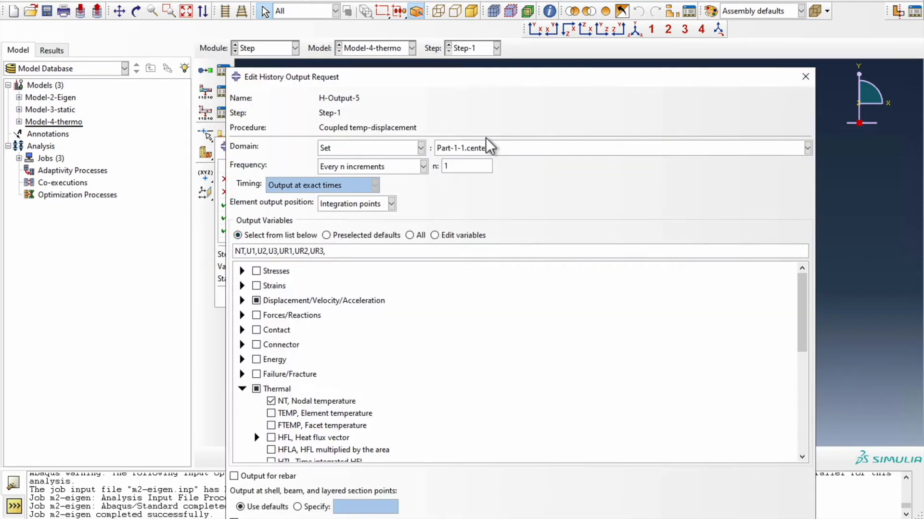
left_click(242, 301)
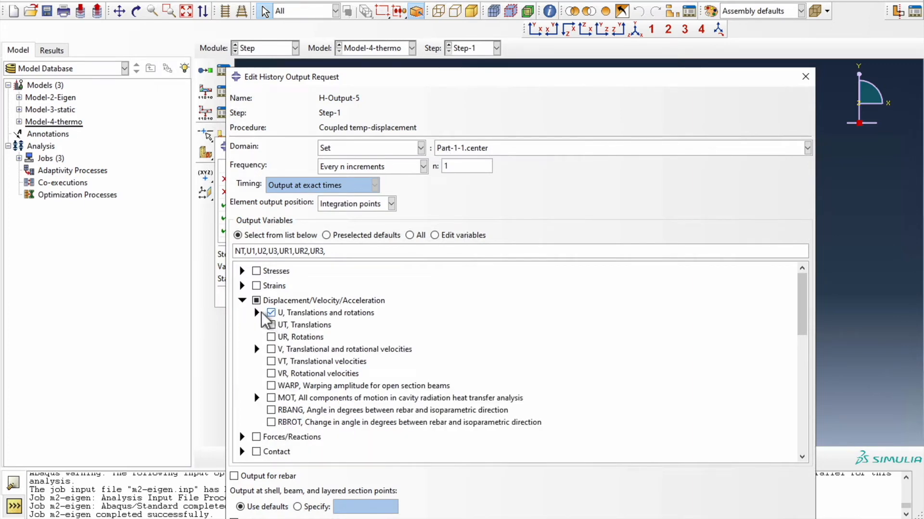
left_click(242, 300)
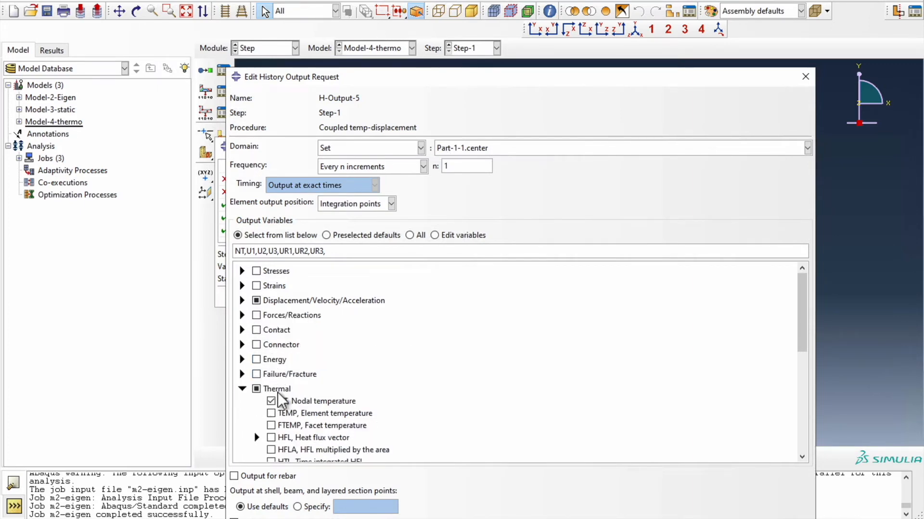
left_click(804, 78)
scroll(579, 253, "up", 3)
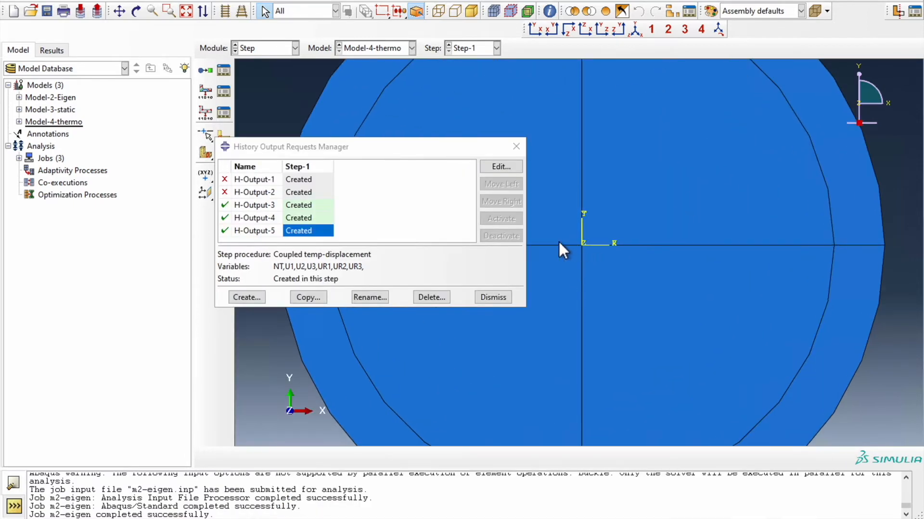
left_click(516, 147)
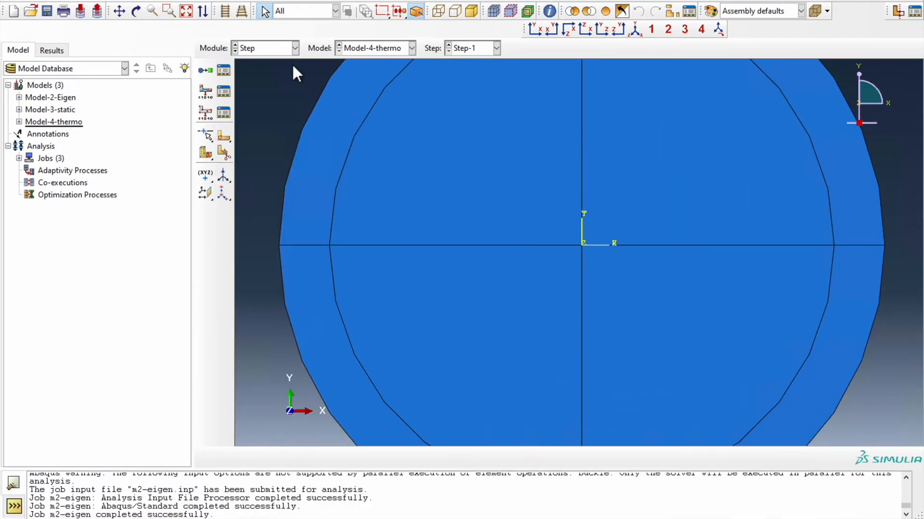
Step: In the Load module, open the Boundary Condition Manager, examine how BC-4 constrains the outer edge in Step-1, and close its editor
left_click(267, 49)
left_click(256, 135)
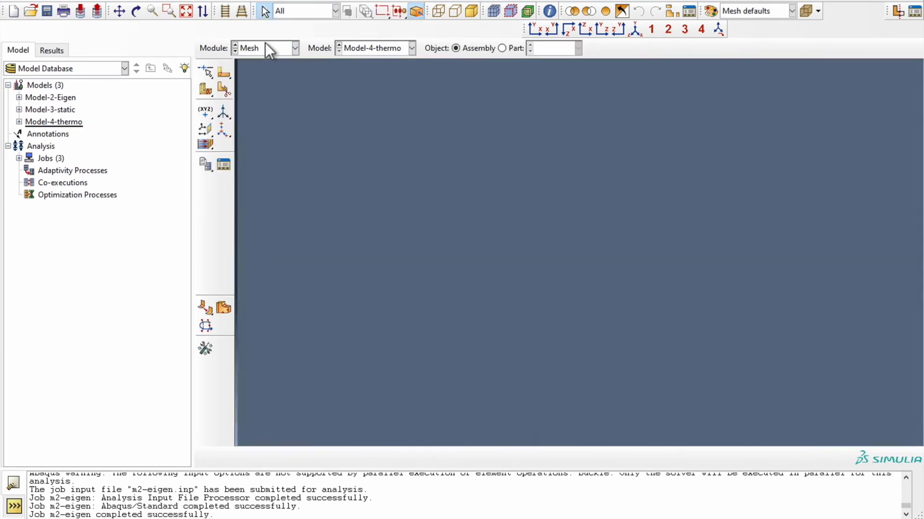
left_click(267, 49)
left_click(255, 124)
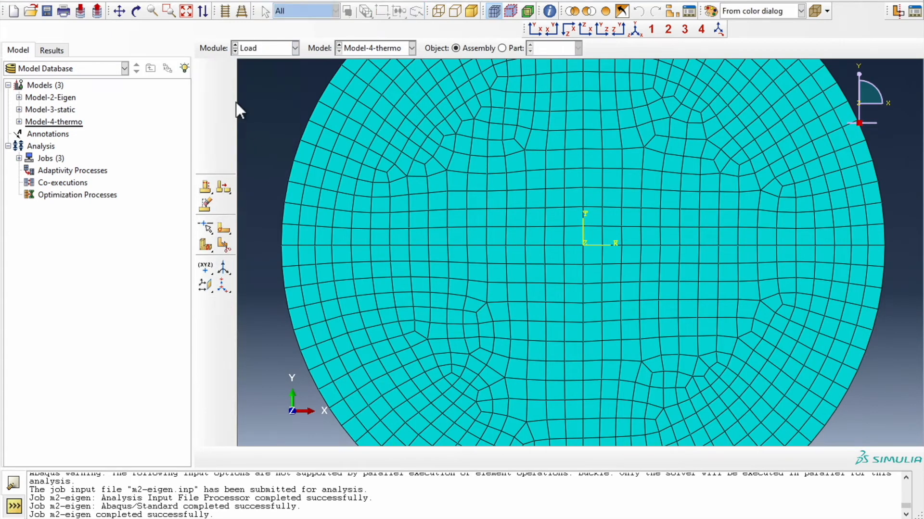
left_click(224, 92)
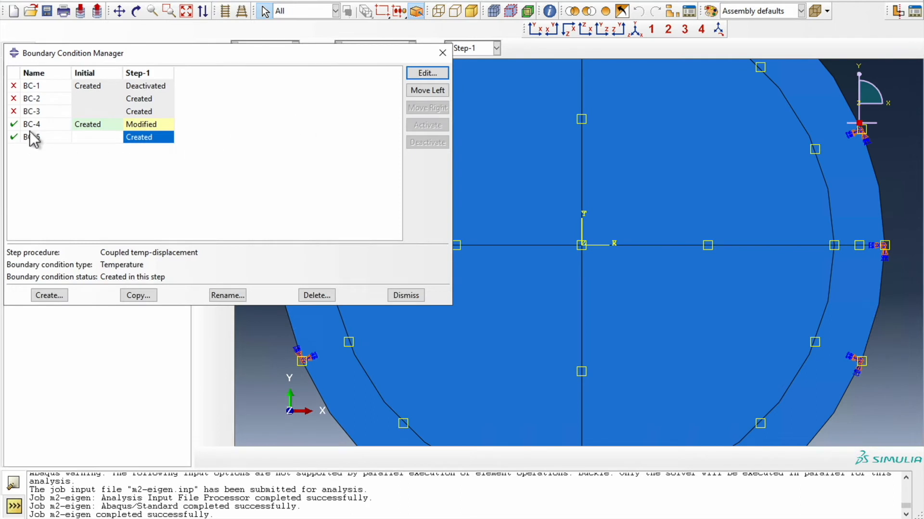
double_click(139, 128)
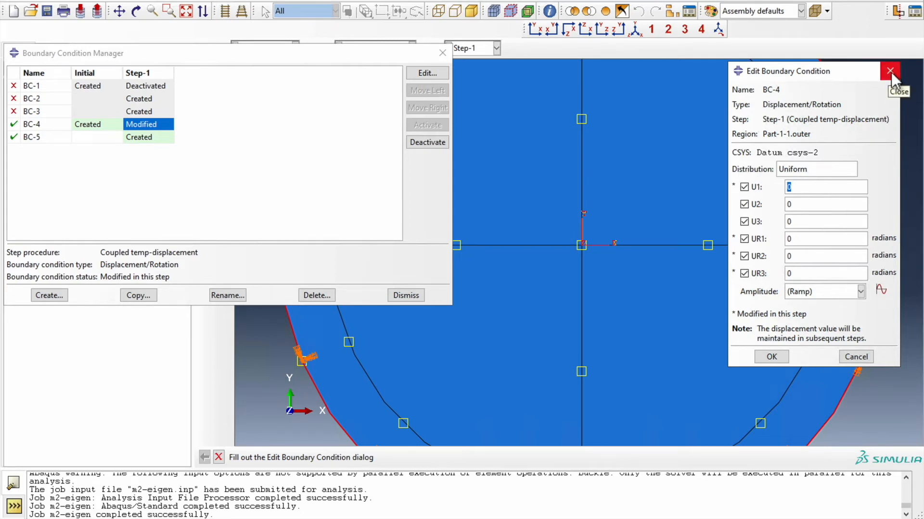
scroll(591, 289, "down", 3)
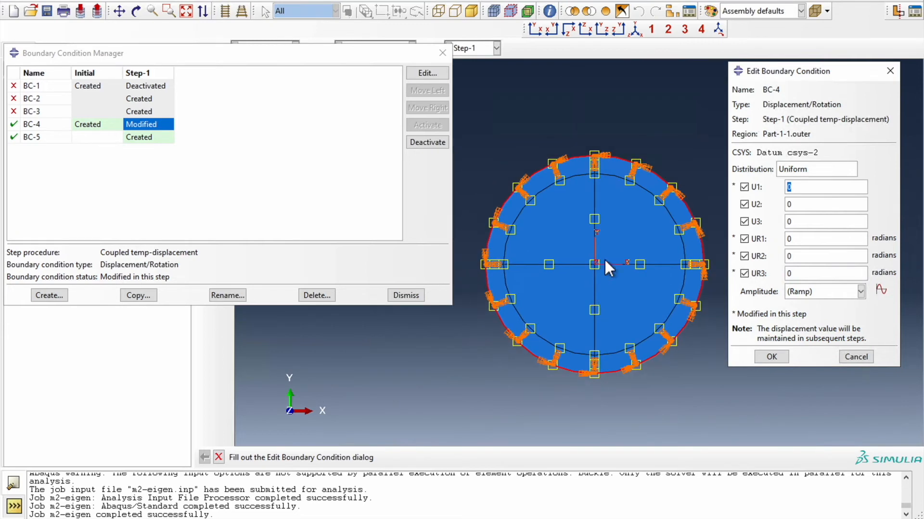
scroll(644, 192, "up", 2)
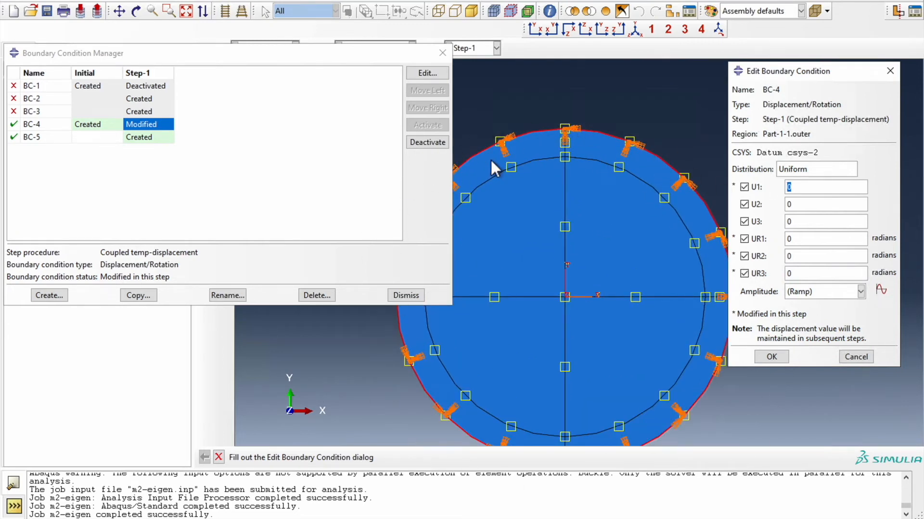
left_click(890, 71)
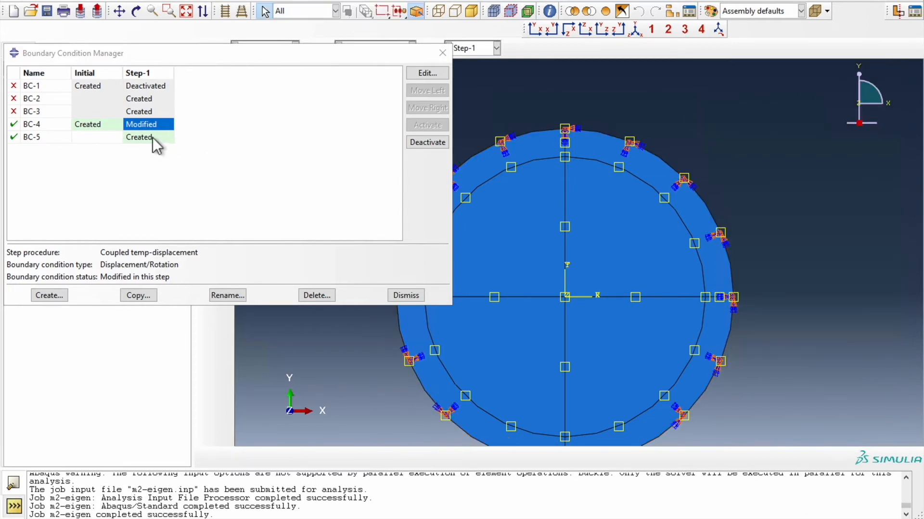
Step: Examine the BC-5 temperature boundary condition in Step-1, then close its editor and the Boundary Condition Manager
double_click(147, 138)
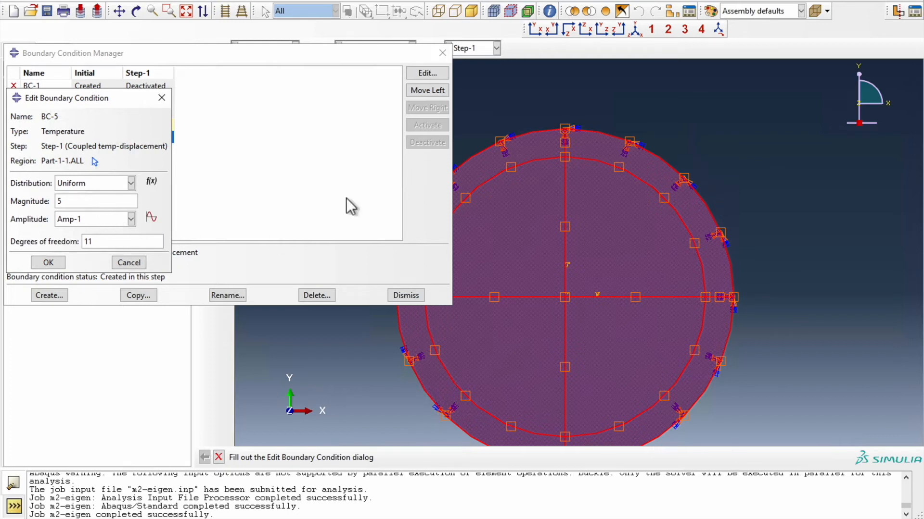
left_click(162, 98)
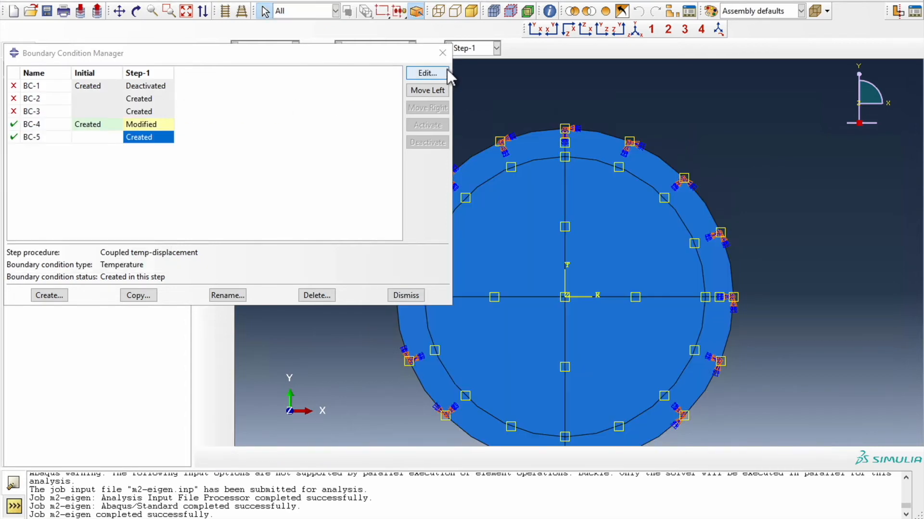
left_click(442, 53)
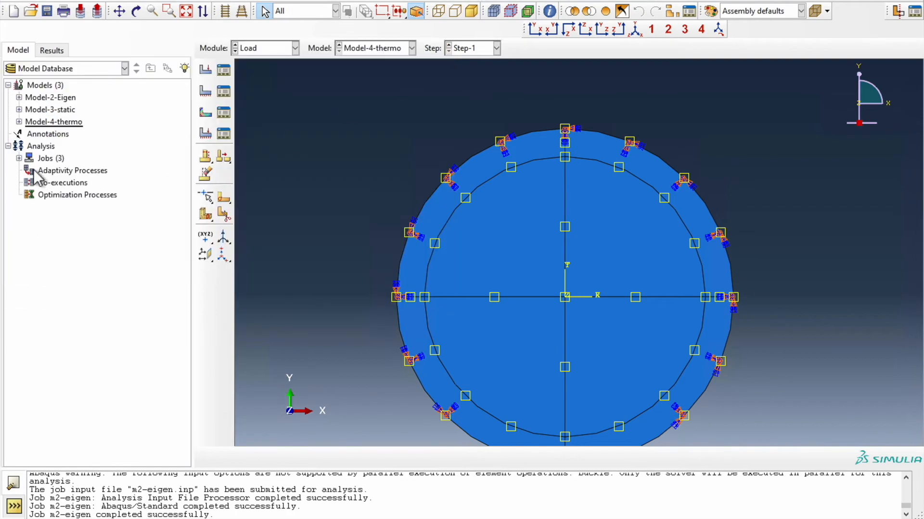
Step: Expand Model-4-thermo and its amplitudes in the model tree, examine the Amp-1 tabular data, and close it without changes
left_click(18, 122)
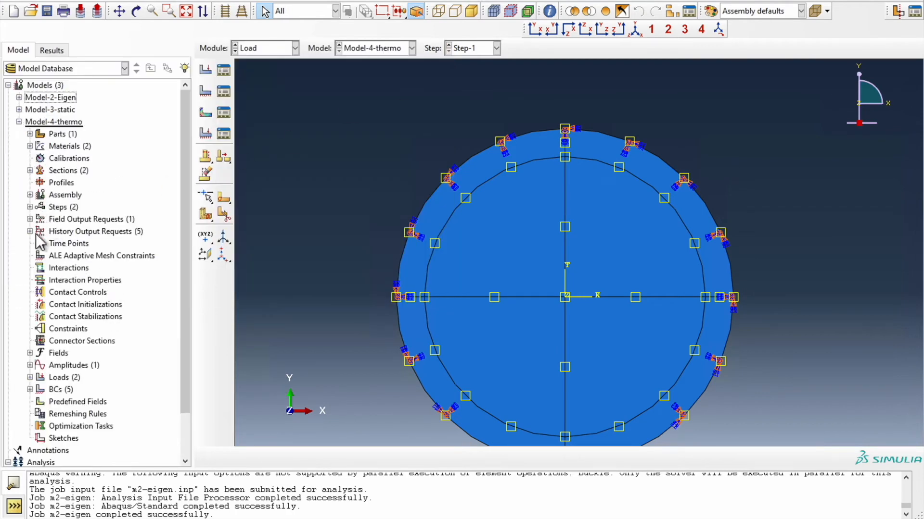
left_click(30, 365)
left_click(59, 378)
right_click(60, 377)
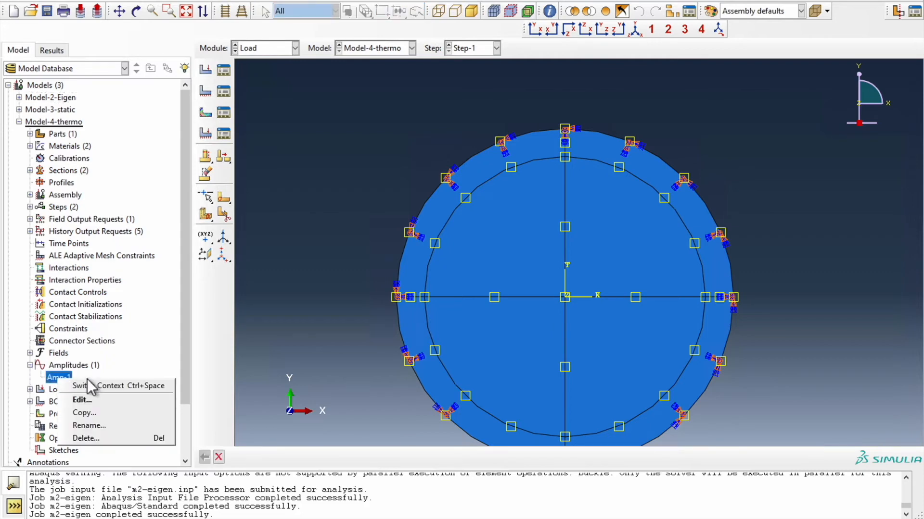
left_click(82, 399)
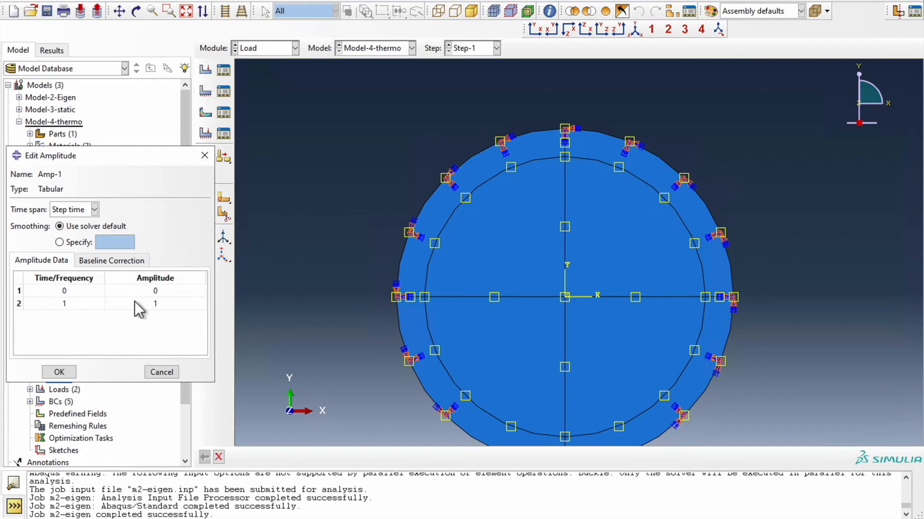
left_click(204, 156)
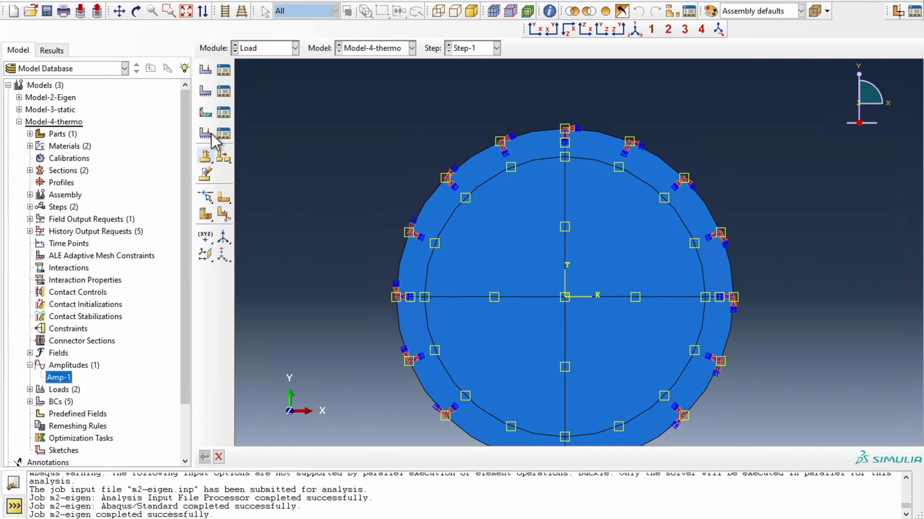
Step: Switch to the Job module and close the Job Manager
left_click(275, 51)
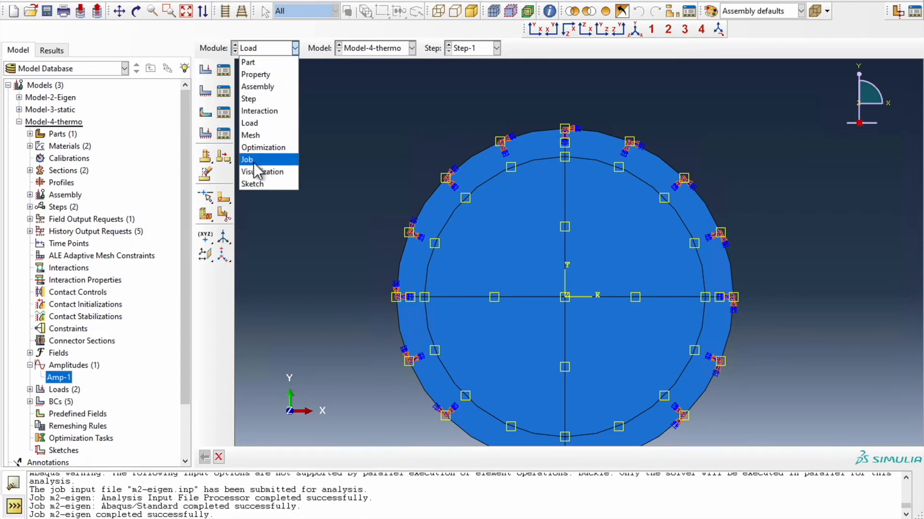
left_click(260, 160)
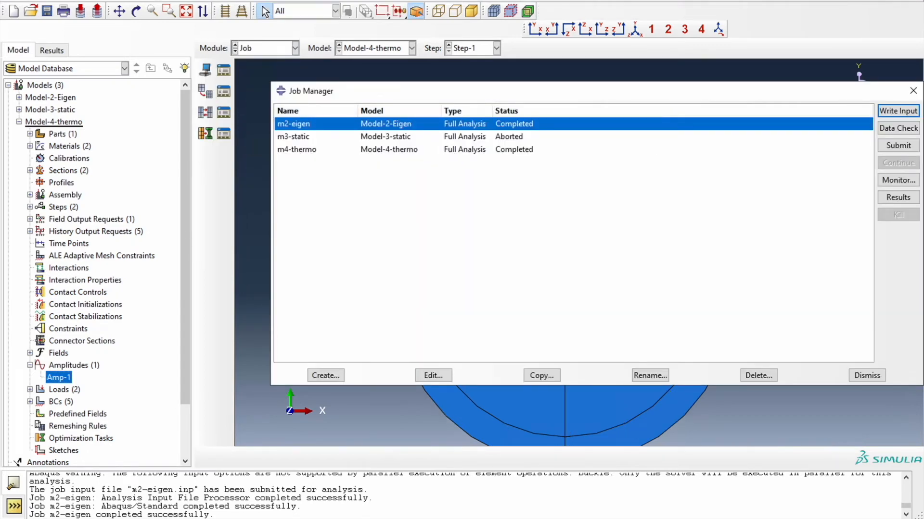
left_click(913, 90)
scroll(470, 119, "down", 5)
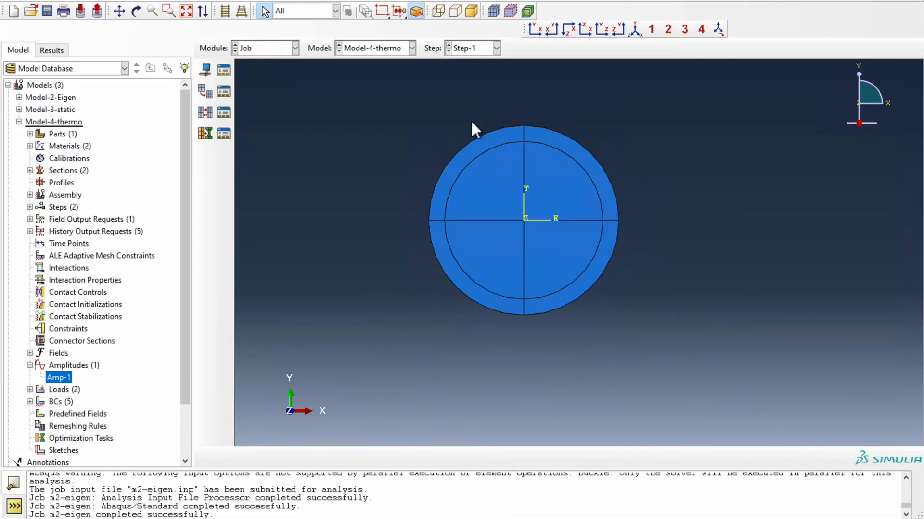
scroll(529, 154, "up", 5)
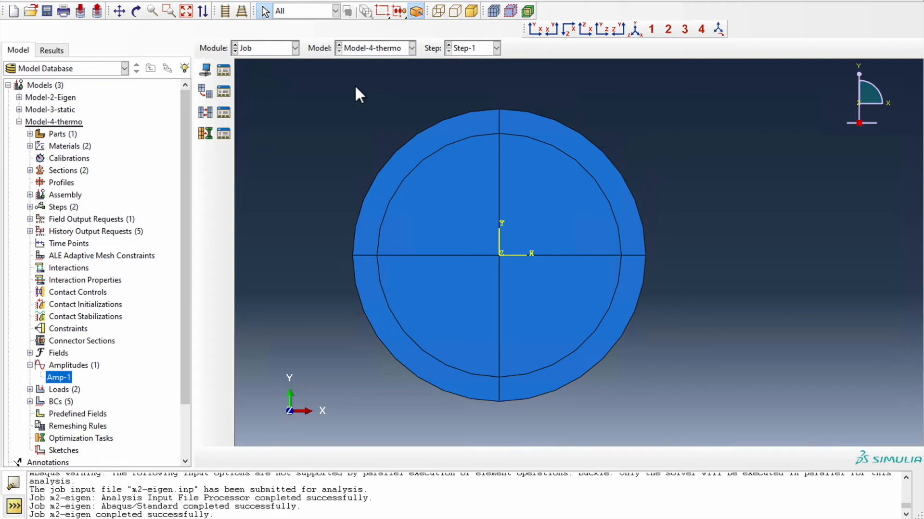
scroll(343, 87, "up", 1)
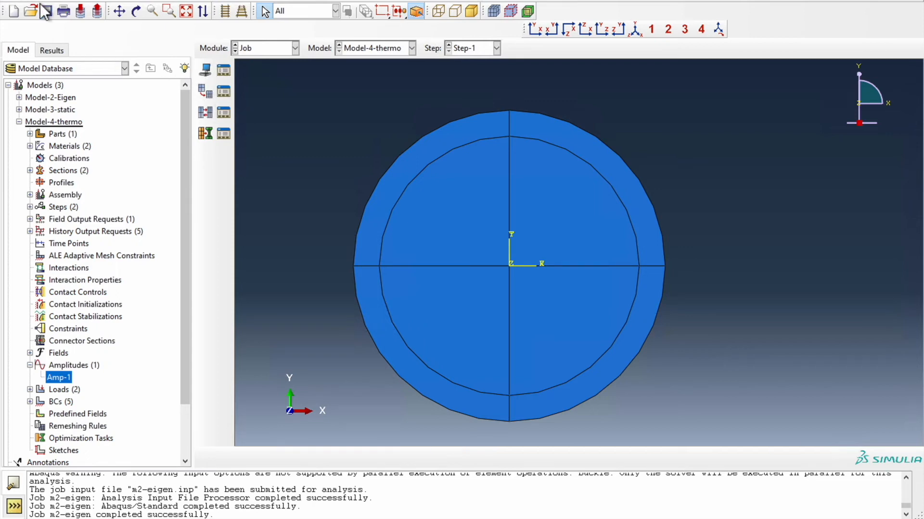
left_click(56, 2)
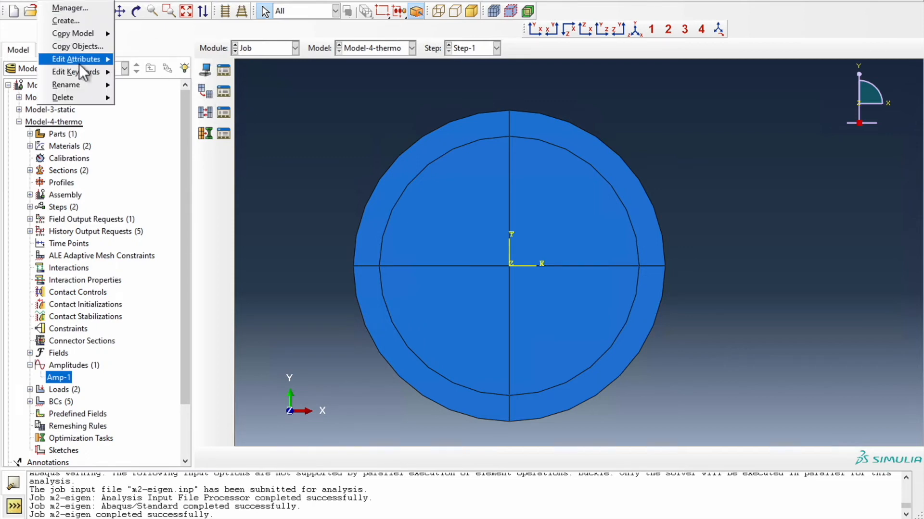
mouse_move(80, 70)
left_click(306, 154)
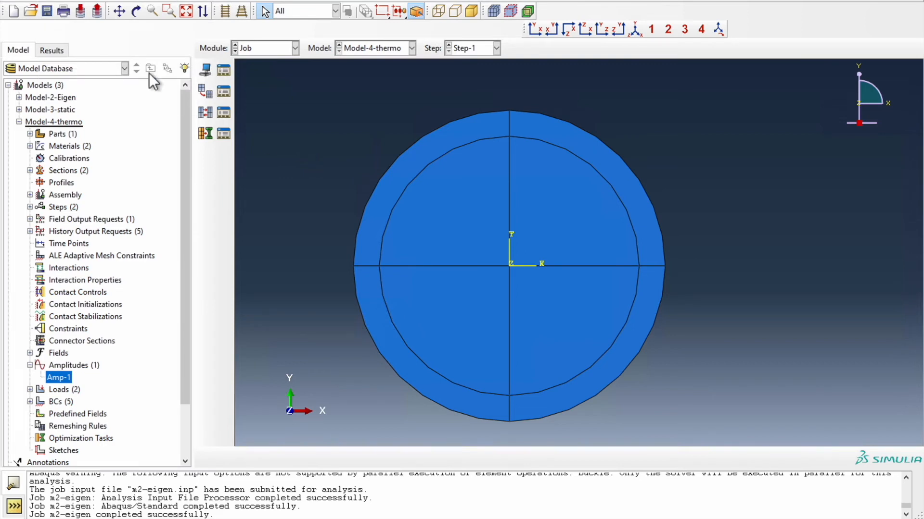
Step: Open the keyword editor for Model-4-thermo and examine the *IMPERFECTION line placed ahead of Step-1
left_click(57, 3)
mouse_move(83, 85)
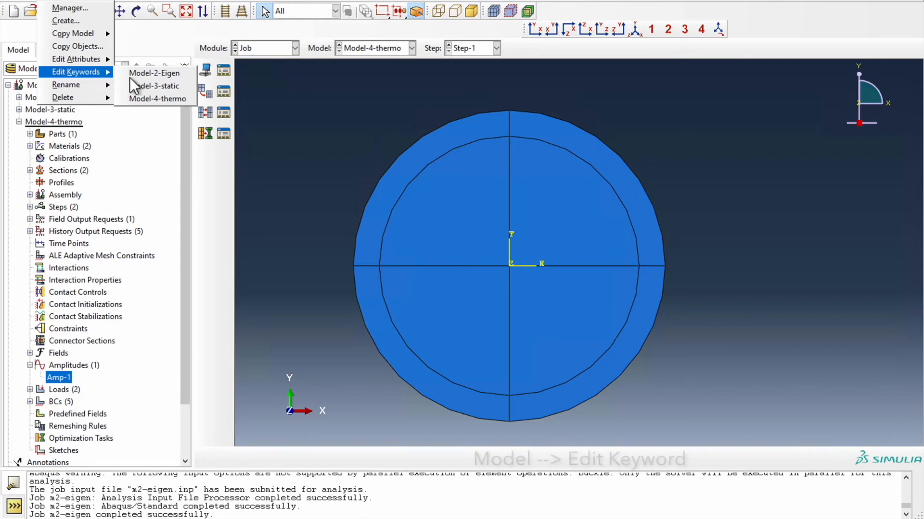
left_click(155, 98)
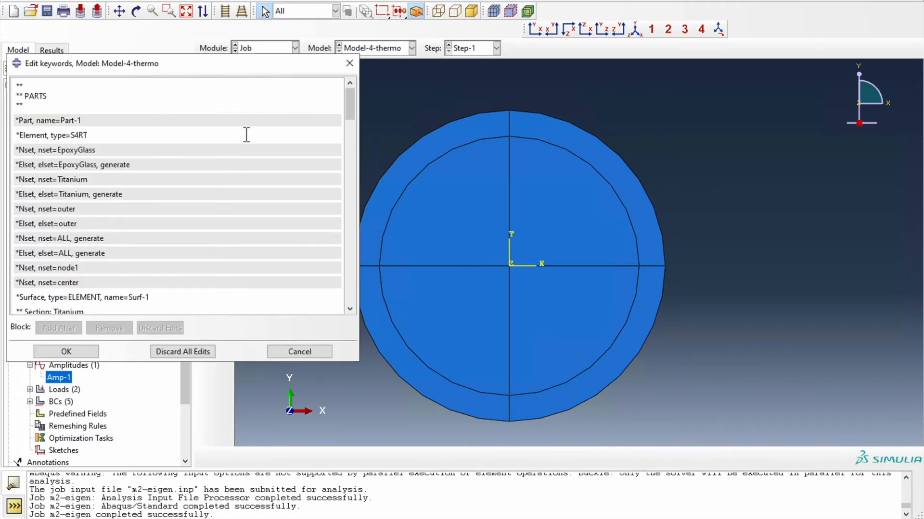
left_click_drag(351, 107, 348, 164)
left_click_drag(347, 167, 356, 220)
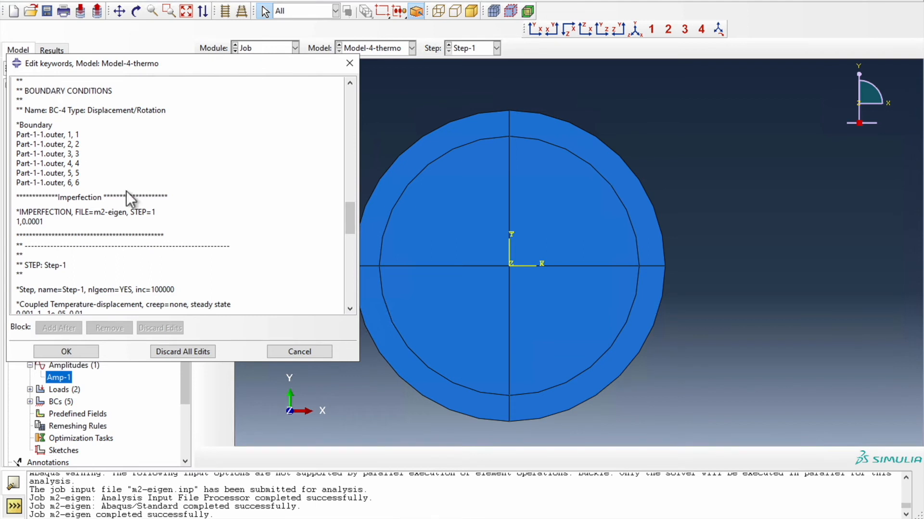
left_click_drag(166, 212, 16, 213)
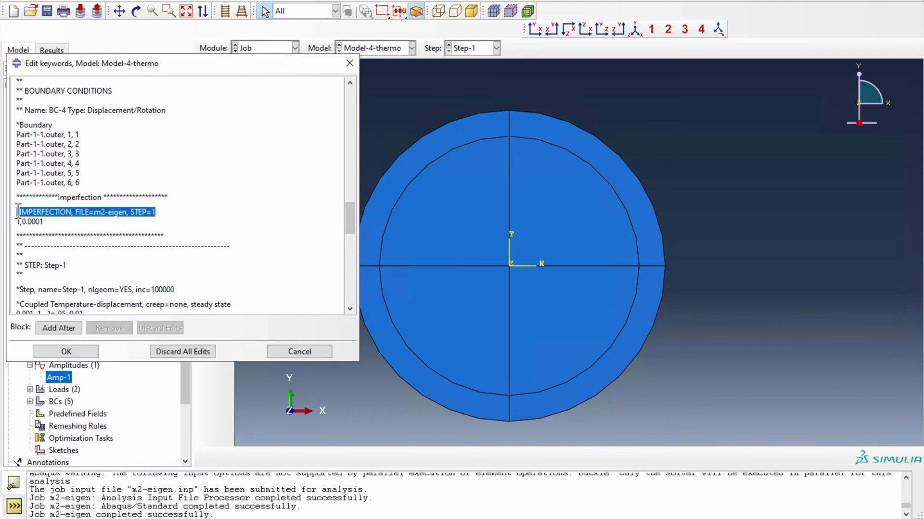
left_click(64, 215)
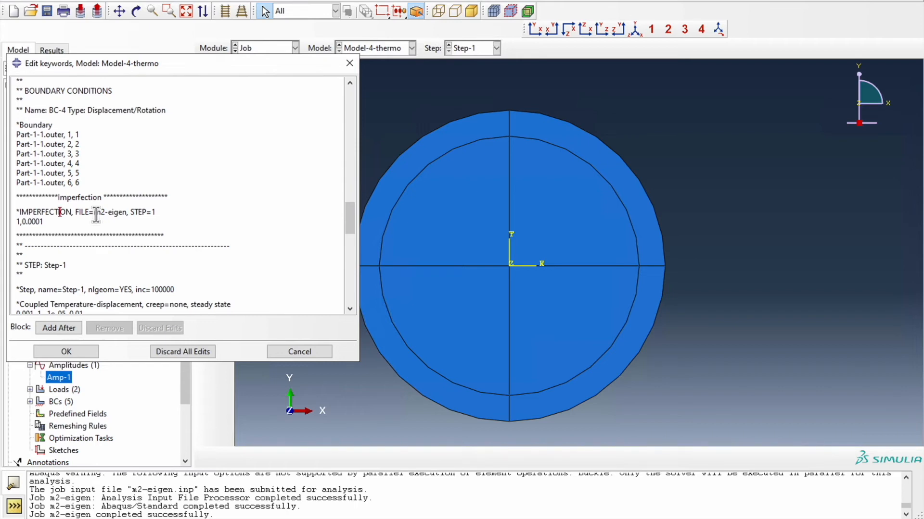
Step: Examine the imperfection's source file, step, mode number and scale factor, and close the keyword editor without changes
left_click_drag(17, 212, 101, 218)
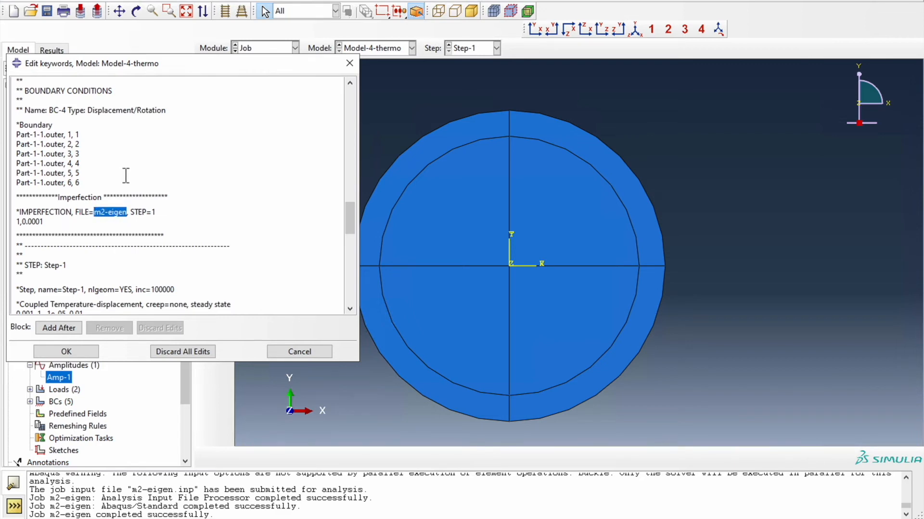
left_click(137, 218)
mouse_move(130, 213)
left_mouse_down()
mouse_move(161, 213)
mouse_move(130, 212)
left_mouse_up()
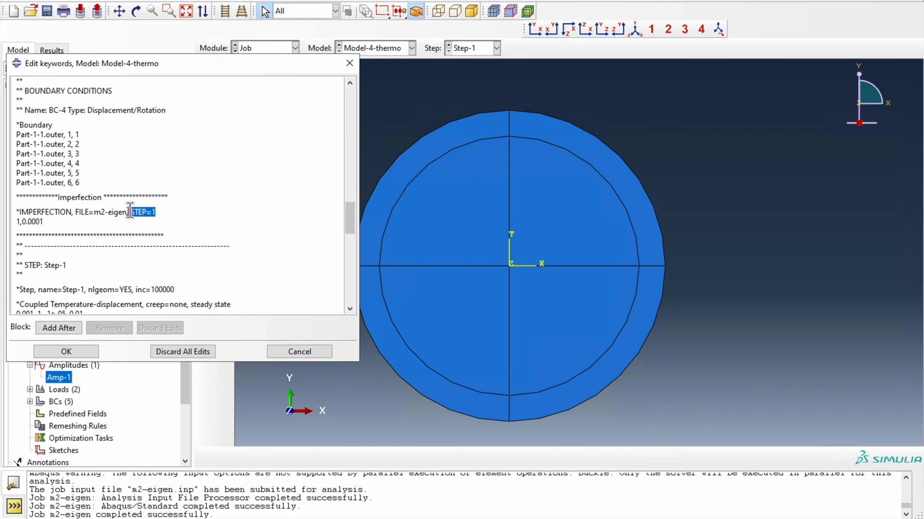
left_click_drag(44, 223, 23, 223)
left_click(19, 222)
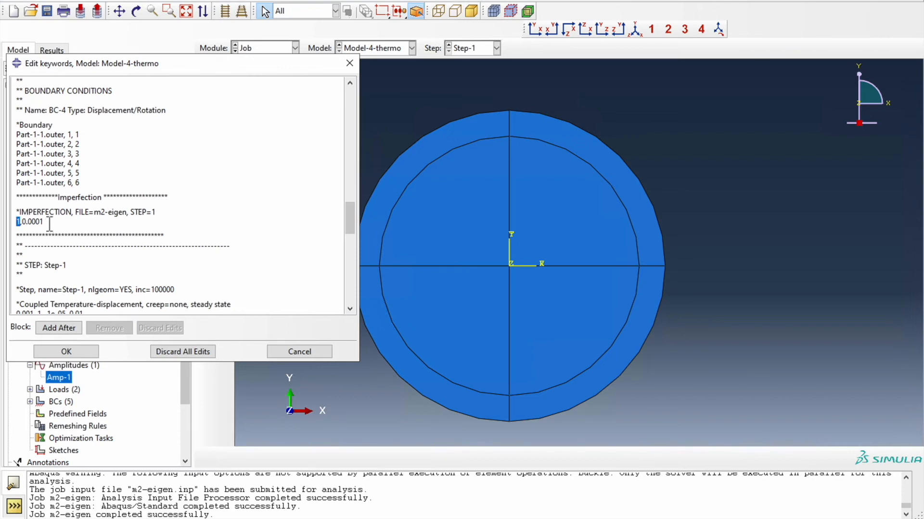
left_click_drag(44, 223, 23, 223)
key("shift+Left")
left_click(58, 224)
left_click_drag(96, 222, 16, 212)
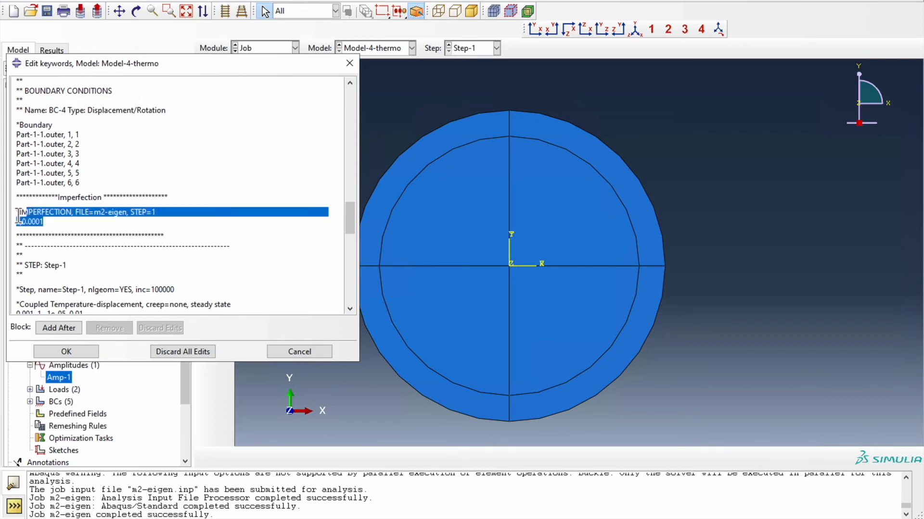
left_click(349, 63)
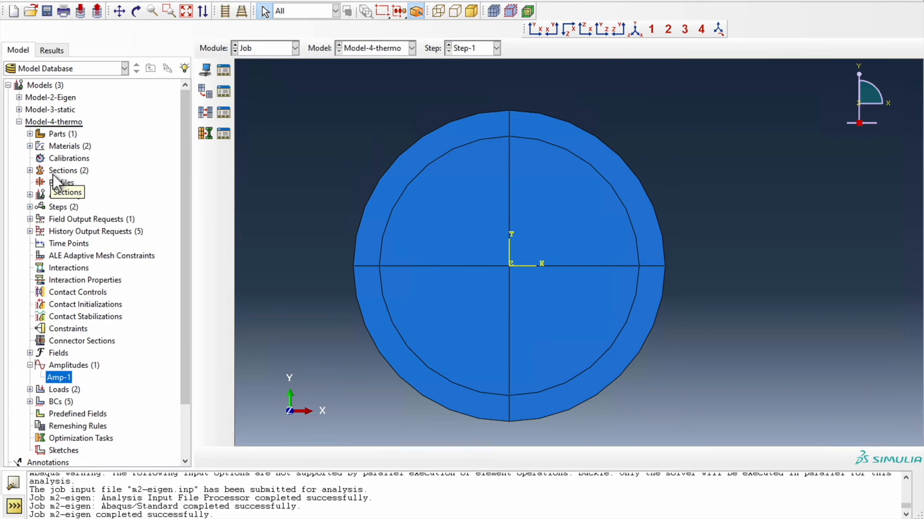
Step: Open the m4-thermo job's results from the Job Manager and plot contours on the deformed shape
left_click(267, 50)
left_click(223, 70)
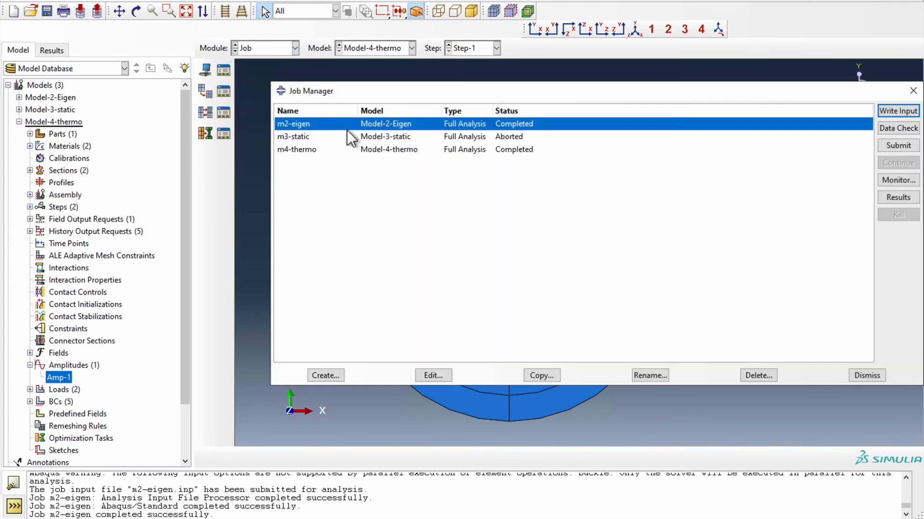
left_click(345, 151)
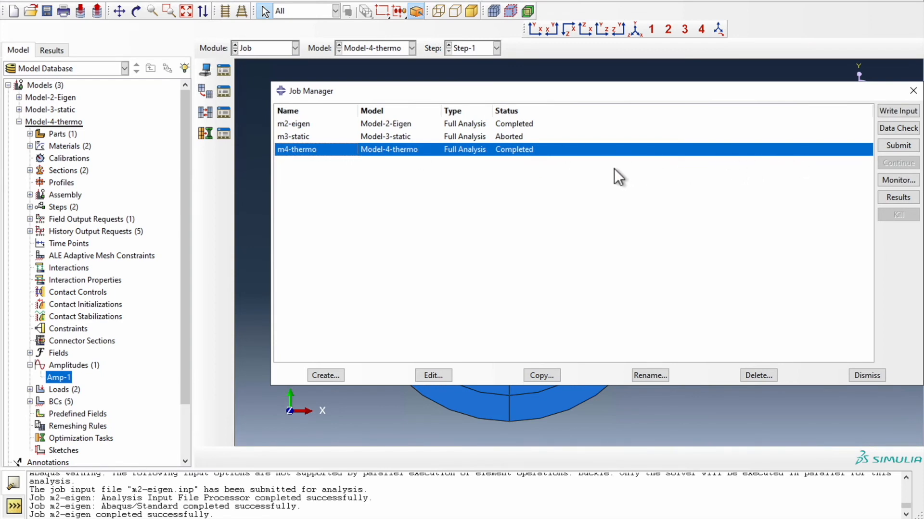
left_click(902, 195)
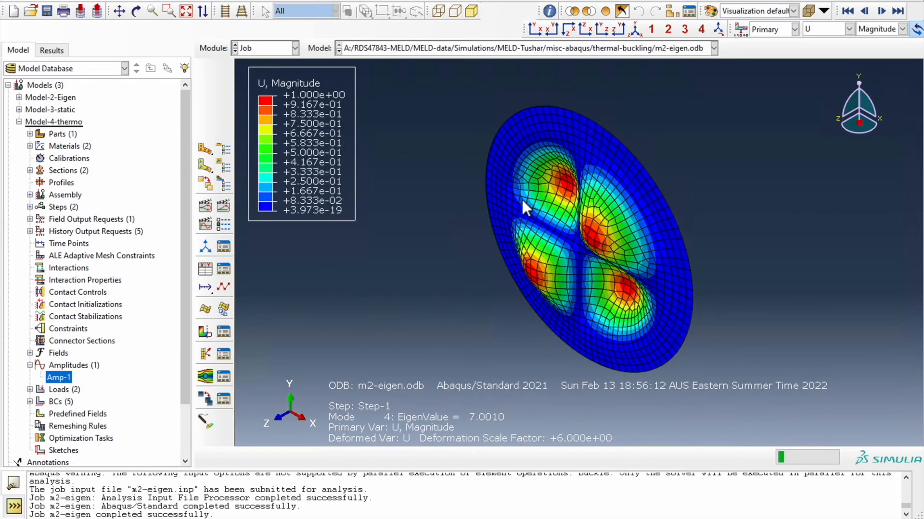
left_click(597, 254)
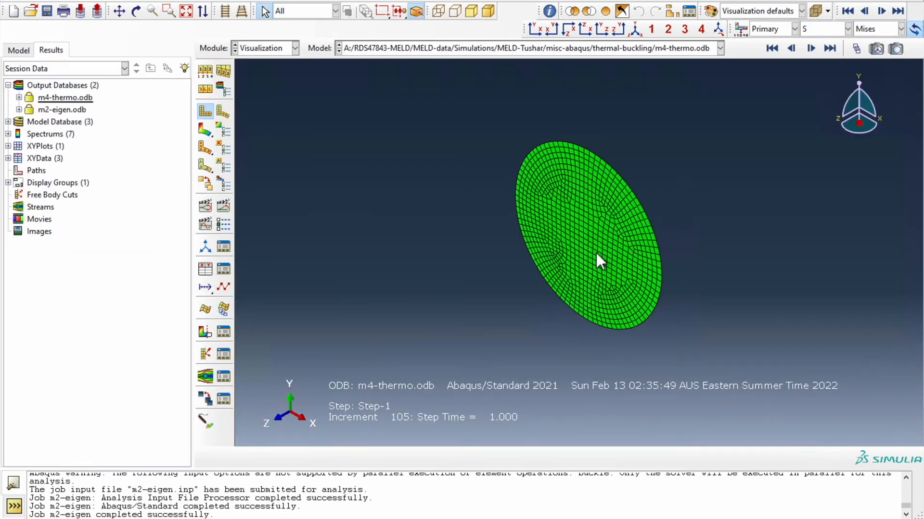
left_click(206, 131)
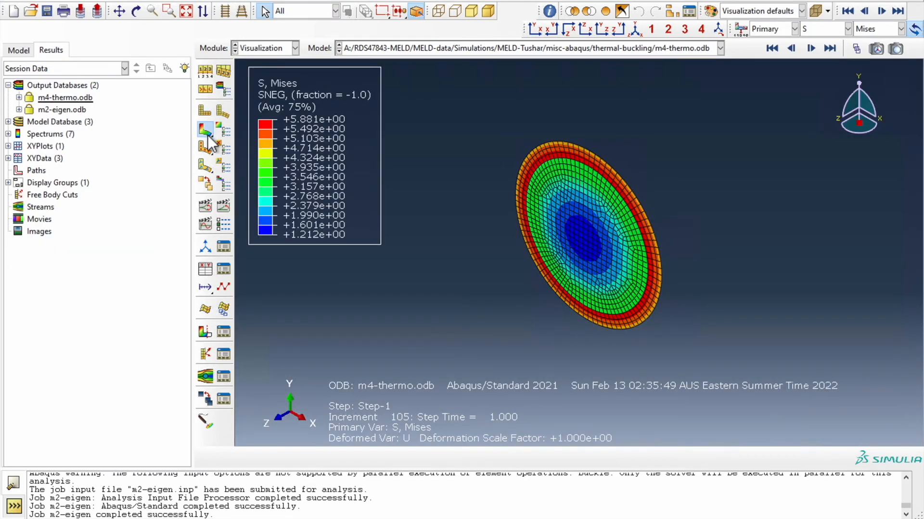
Step: View the disc edge-on in the XZ plane and set the results to the first frame of Step-1
left_click(136, 11)
left_click_drag(618, 183, 648, 160)
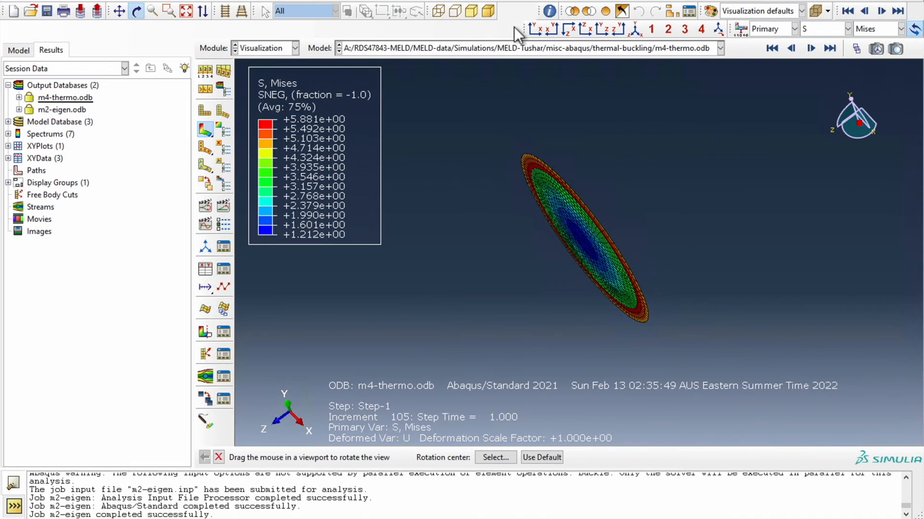
left_click(583, 30)
scroll(543, 262, "down", 3)
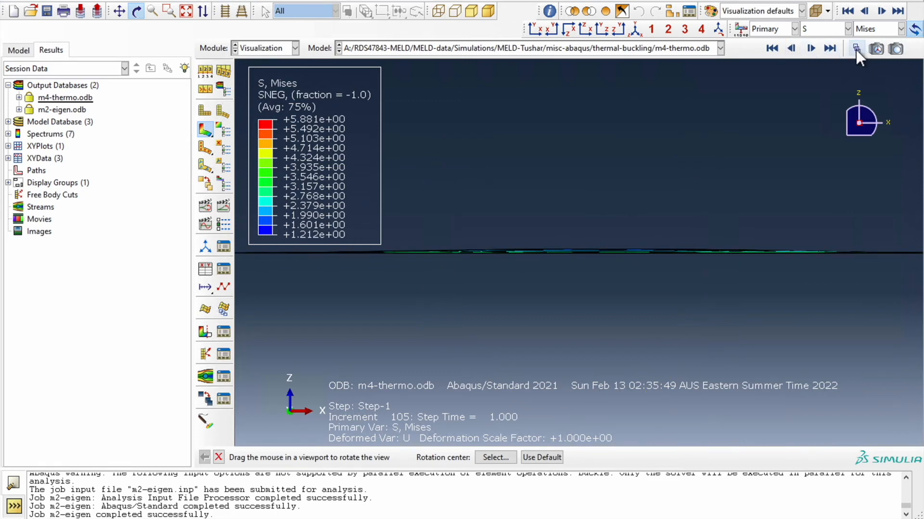
left_click(772, 49)
left_click_drag(402, 262, 529, 214)
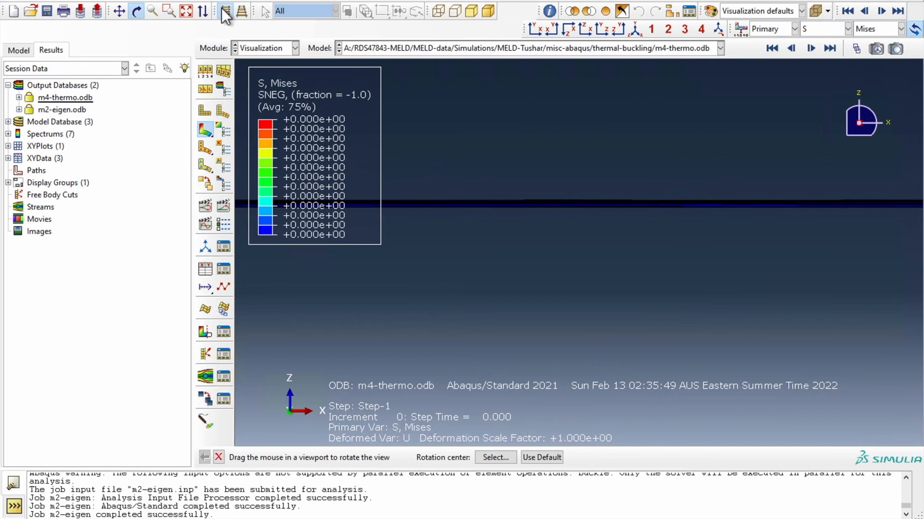
left_click_drag(514, 206, 530, 317)
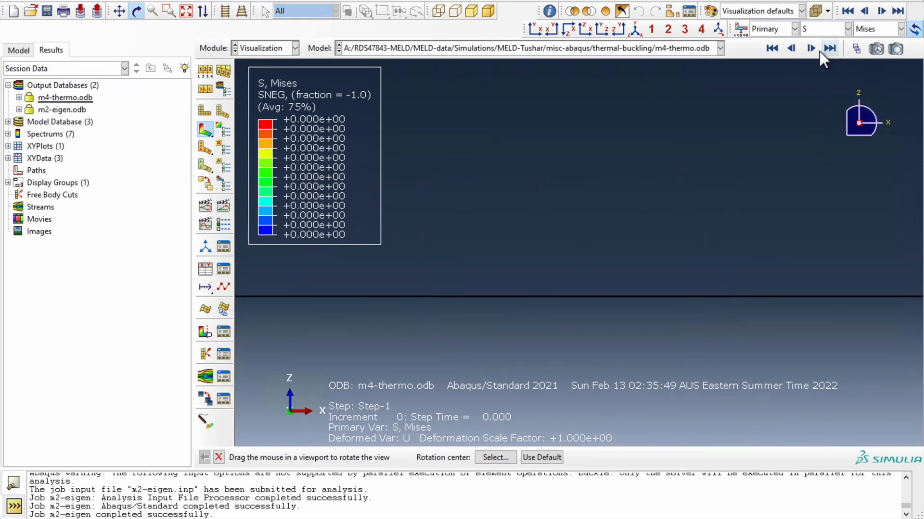
Step: Set the frame selector to frame 30 of Step-1 and examine the disc's deflection from the side
left_click(857, 49)
left_click_drag(76, 176, 109, 181)
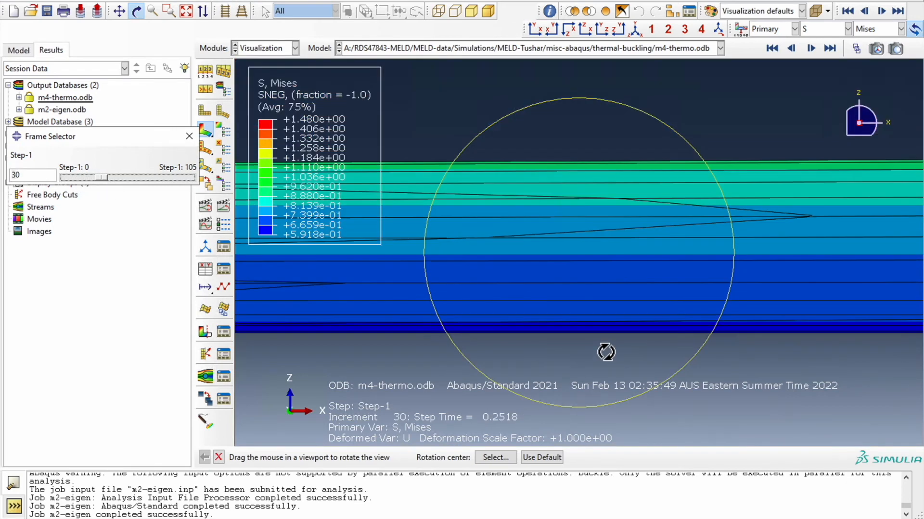
left_click_drag(606, 353, 752, 251)
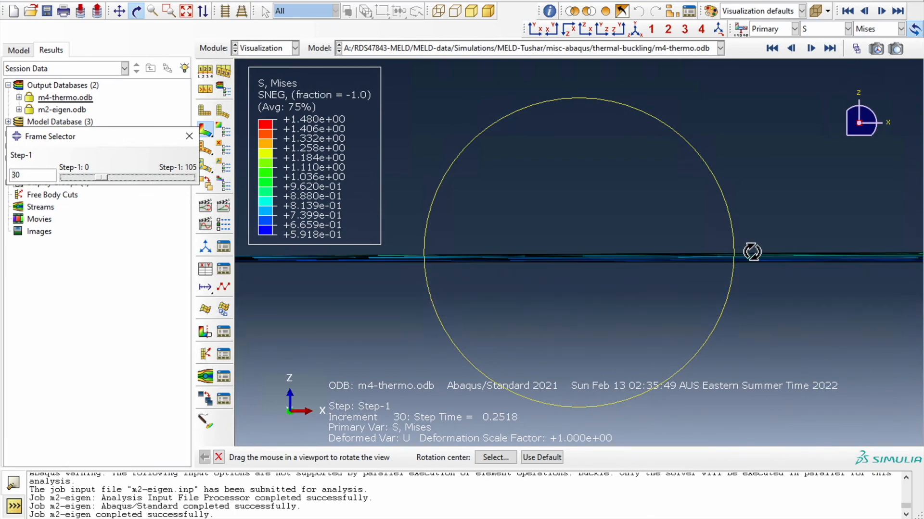
left_click_drag(614, 260, 695, 178)
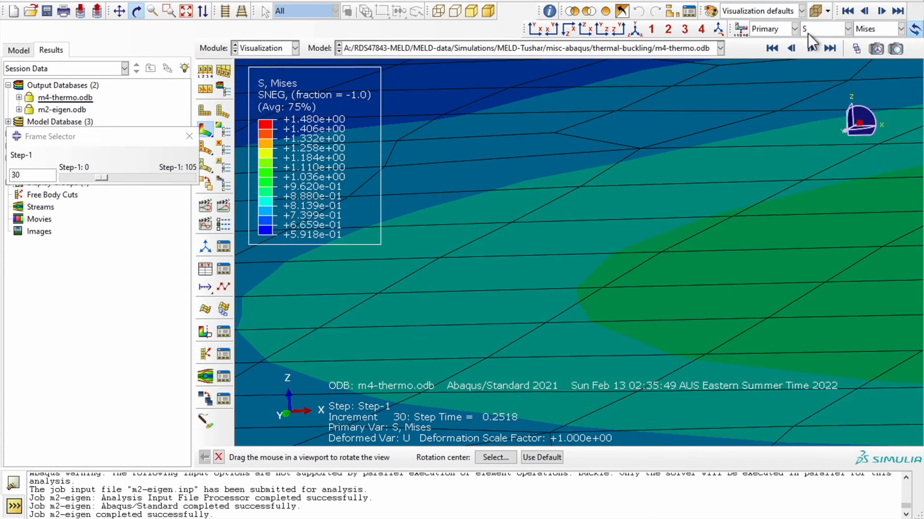
Step: Change the contour variable to displacement U, component U3, and examine the disc's out-of-plane deflection at frame 30
left_click(826, 30)
left_click(817, 175)
mouse_move(708, 225)
left_mouse_down()
mouse_move(662, 200)
mouse_move(625, 217)
mouse_move(664, 192)
mouse_move(699, 230)
mouse_move(697, 222)
left_mouse_up()
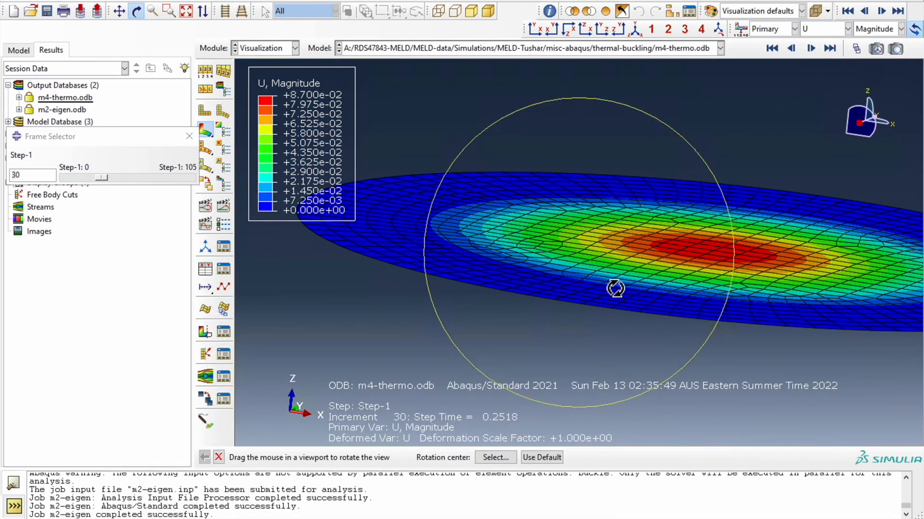
left_click(827, 29)
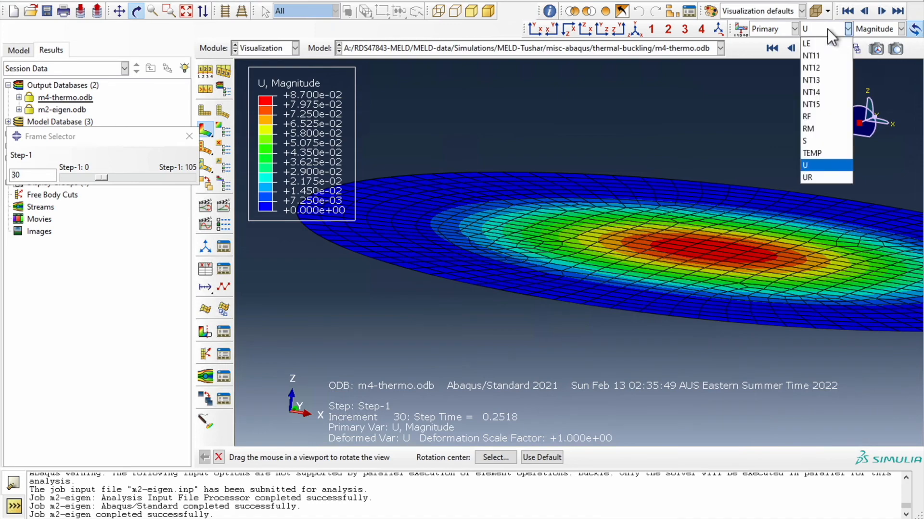
left_click(866, 28)
left_click(867, 29)
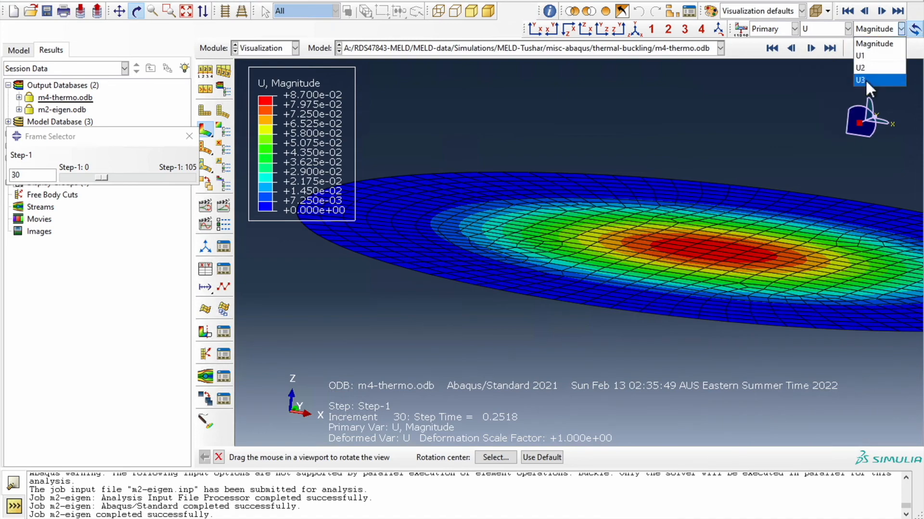
left_click(865, 79)
left_click_drag(691, 237, 538, 202)
left_click_drag(691, 235, 655, 264)
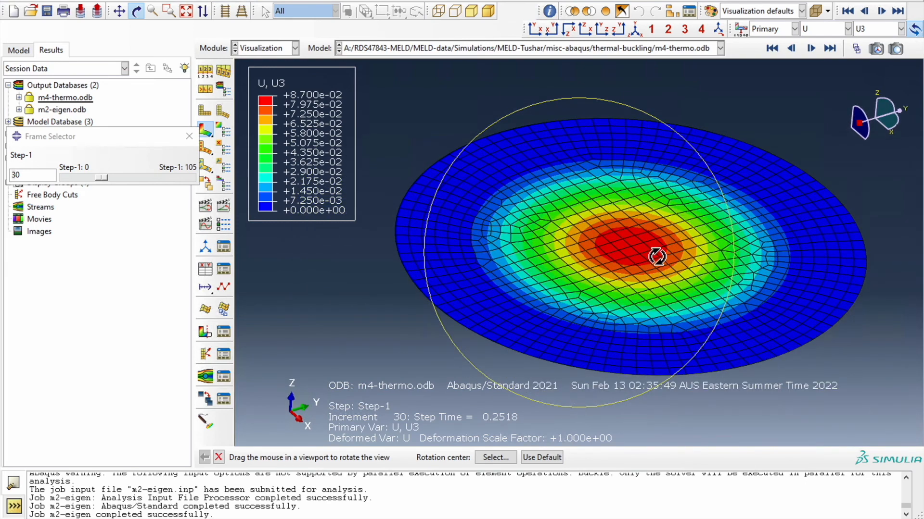
Step: Plot the nodal temperature NT11 and advance the results two frames to increment 32
left_click(828, 29)
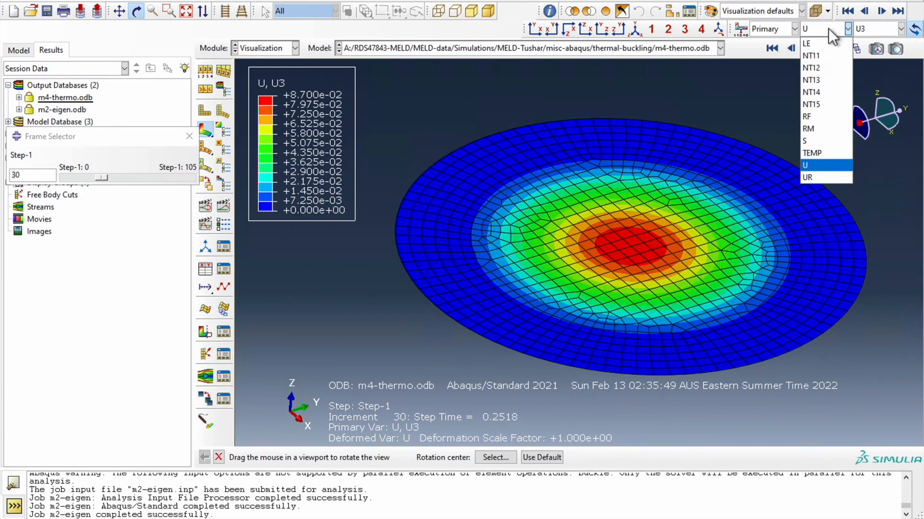
left_click(815, 55)
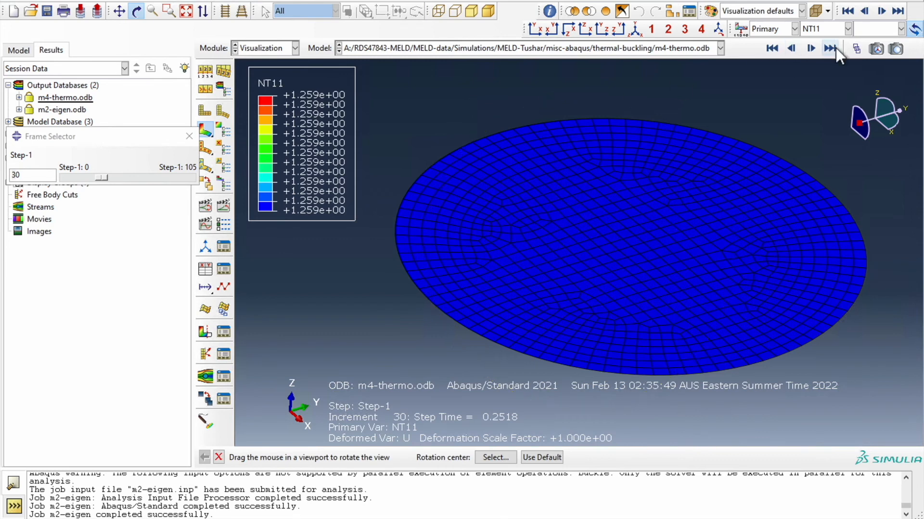
left_click(810, 48)
left_click(811, 48)
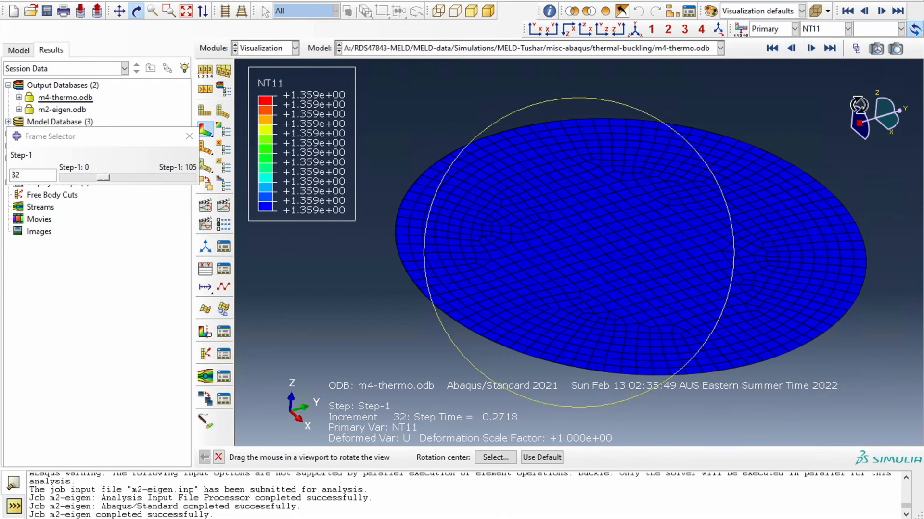
Step: Switch the contour plot back from temperature to displacement U, component U3
left_click(833, 30)
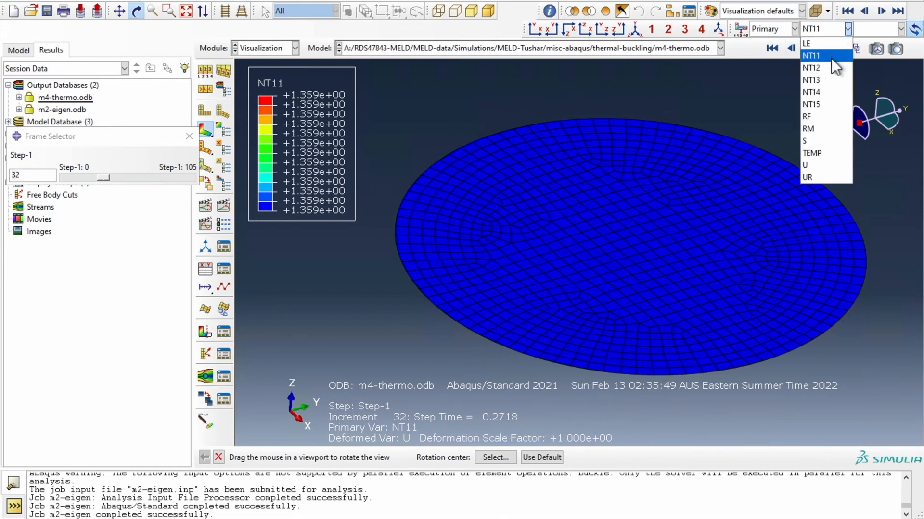
left_click(817, 165)
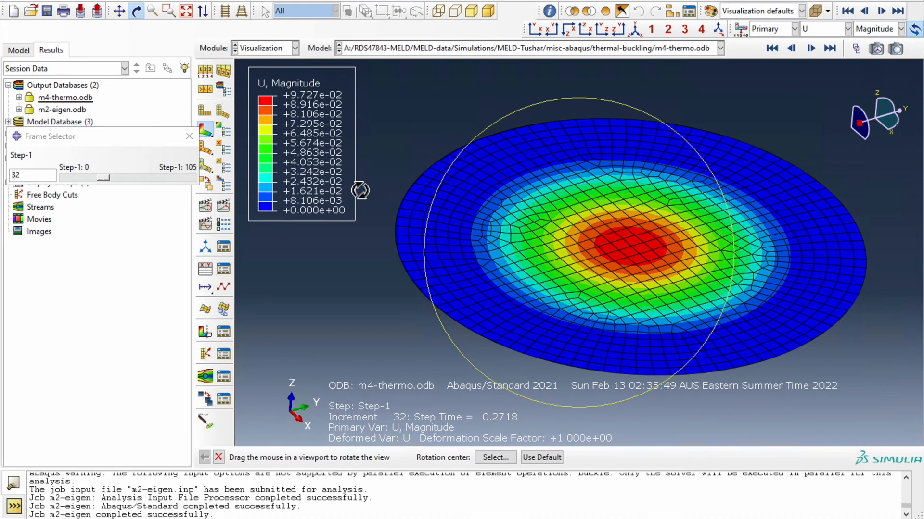
left_click(882, 29)
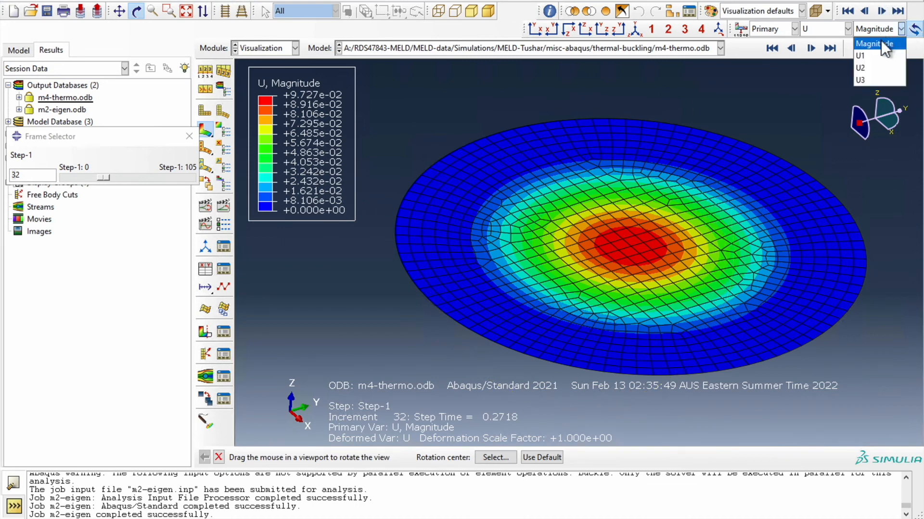
left_click(872, 80)
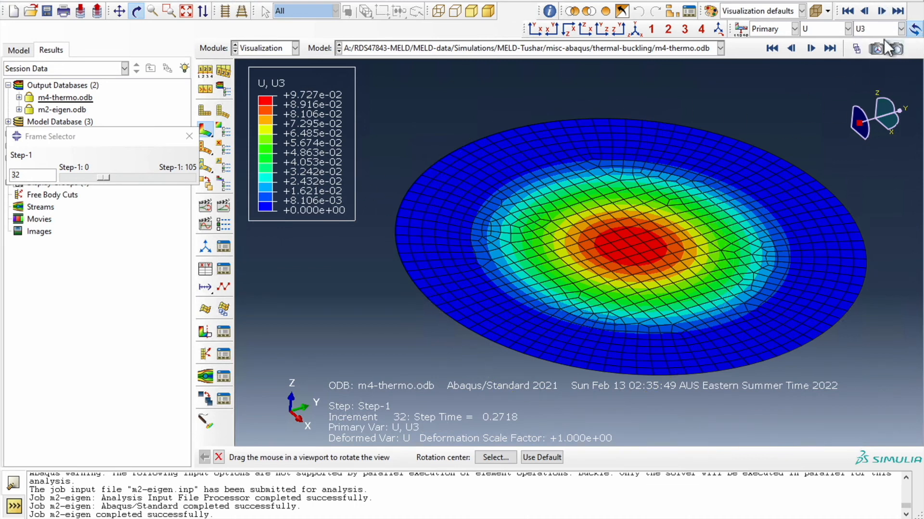
Step: Advance the U3 contour plot frame by frame to increment 48 and close the frame selector
left_click(811, 48)
left_click(810, 48)
left_click(811, 48)
left_click(811, 48)
left_click(811, 48)
left_click(811, 48)
left_click(811, 49)
left_click(811, 48)
left_click(811, 48)
left_click(811, 48)
left_click(811, 48)
left_click(811, 48)
left_click(811, 49)
left_click(811, 49)
left_click(811, 48)
left_click(811, 48)
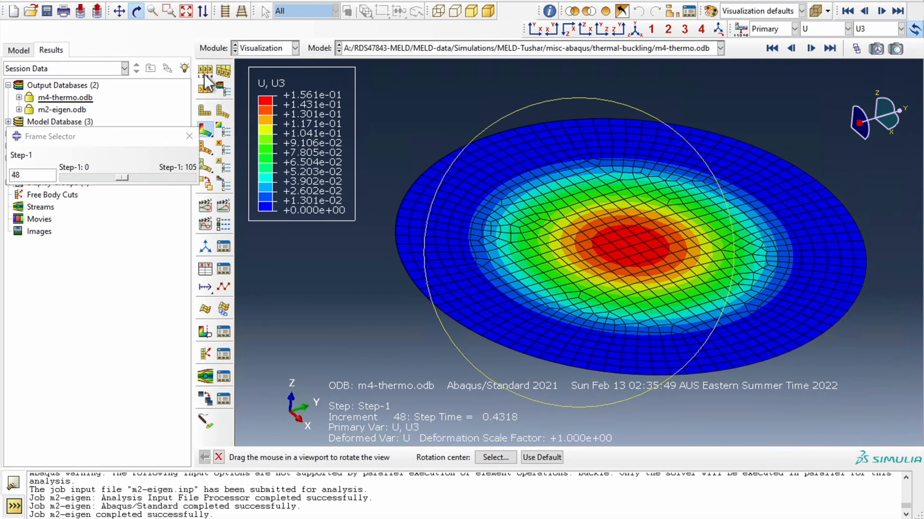
left_click(189, 136)
Step: Create XY data from the ODB history output, selecting nodal temperature NT11 and spatial displacement U3 at Node 9 in NSET CENTER
left_click(318, 2)
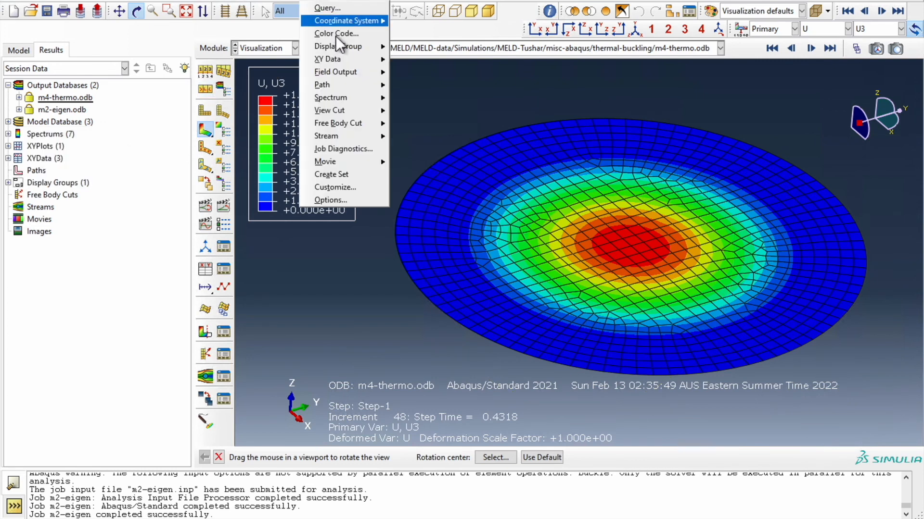
mouse_move(340, 59)
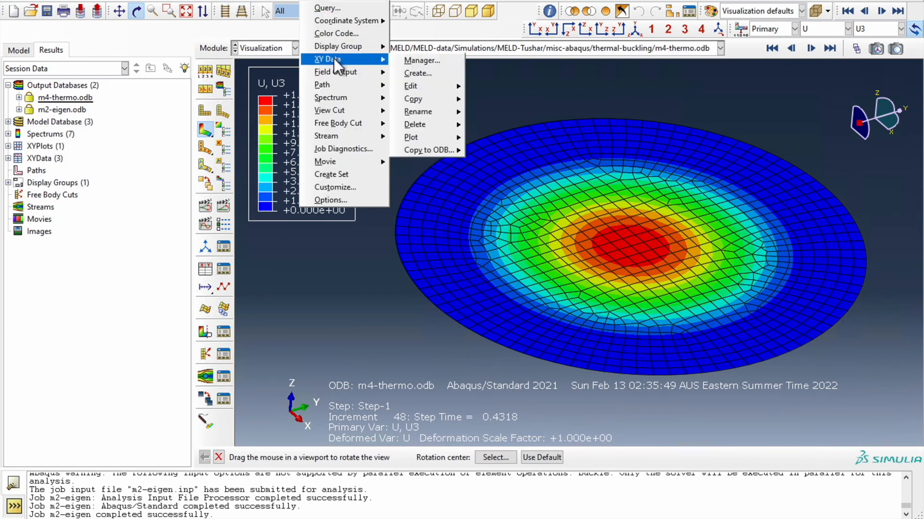
left_click(419, 73)
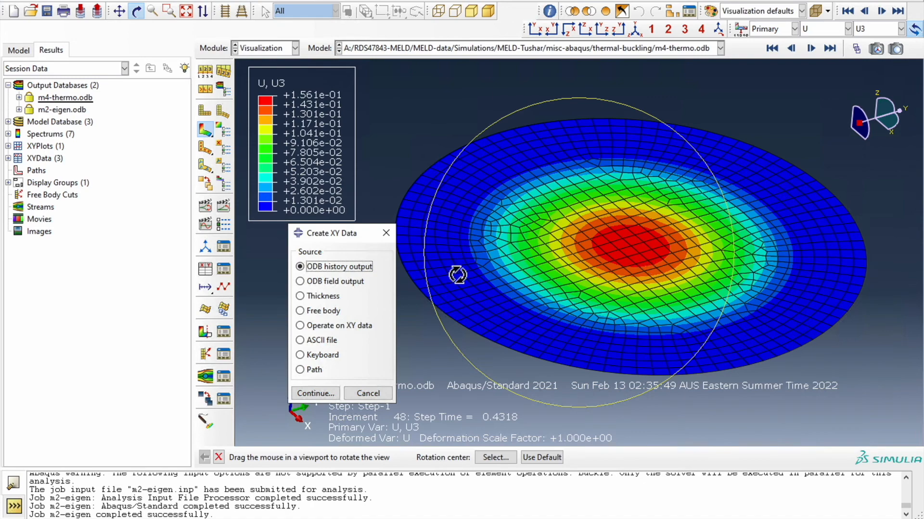
left_click(316, 394)
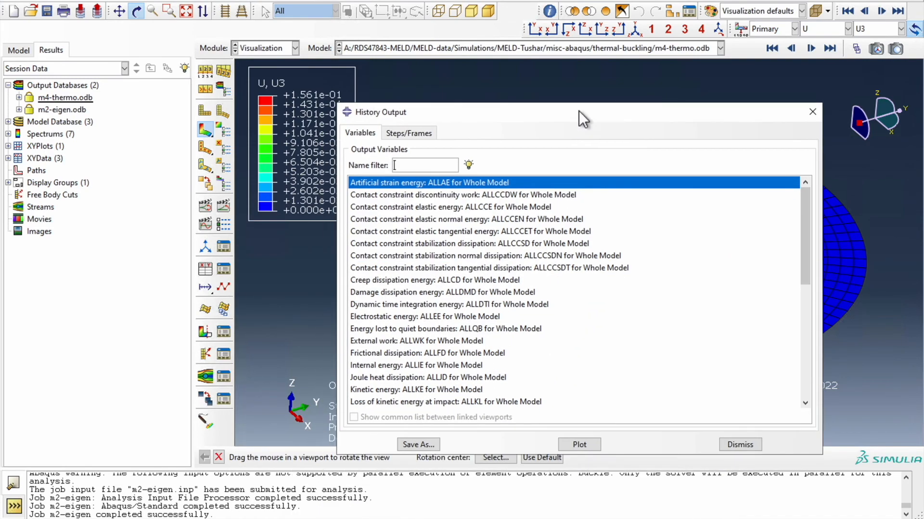
left_click_drag(579, 110, 585, 69)
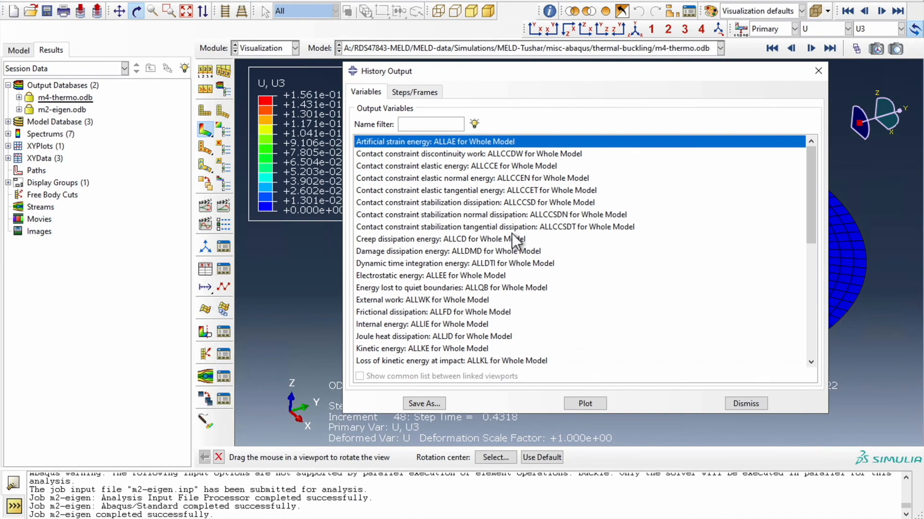
scroll(495, 272, "down", 2)
scroll(496, 273, "down", 1)
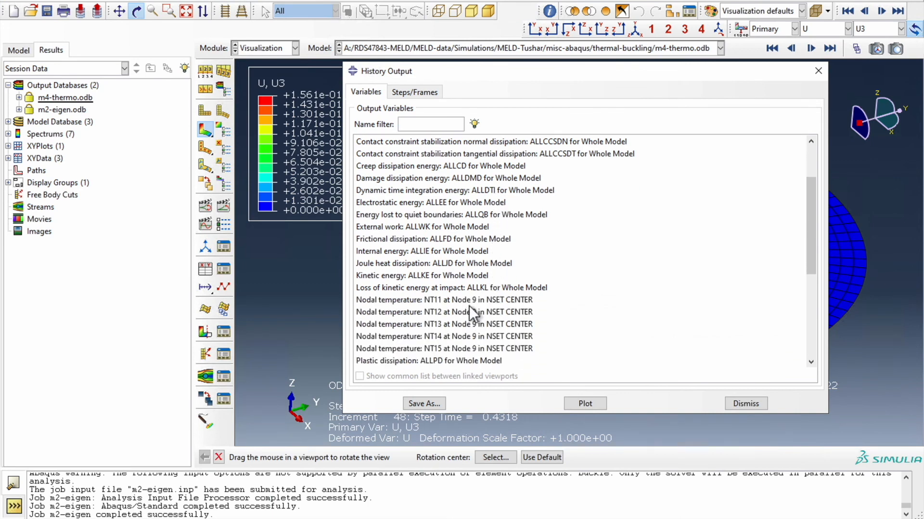
left_click(490, 303)
scroll(517, 306, "down", 6)
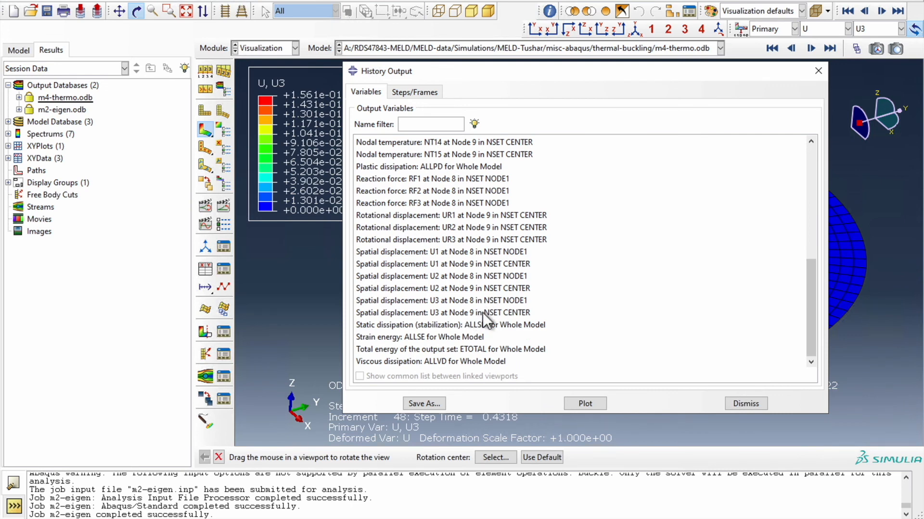
left_click(482, 314)
Step: Save the selected histories with the combine(XY,XY) operation and swapped variables, plot displacement against temperature, and close the history output
left_click(422, 403)
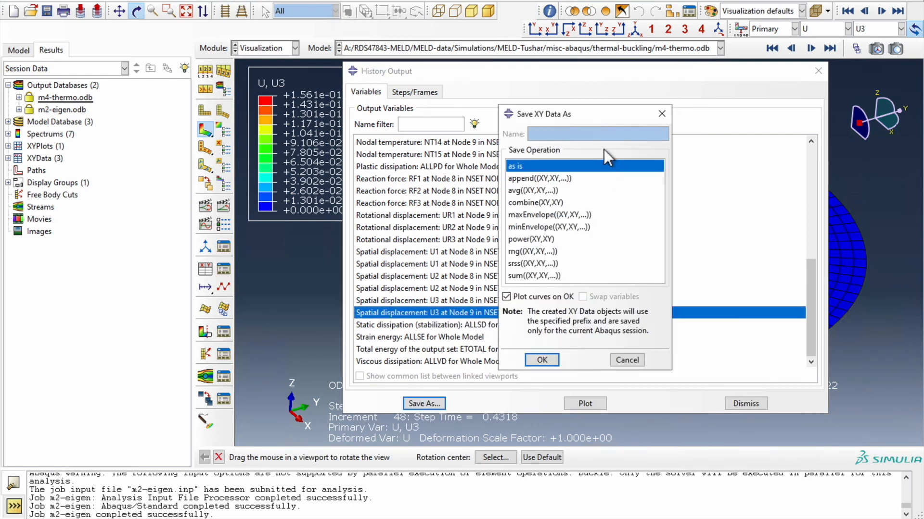
left_click(553, 203)
left_click(589, 297)
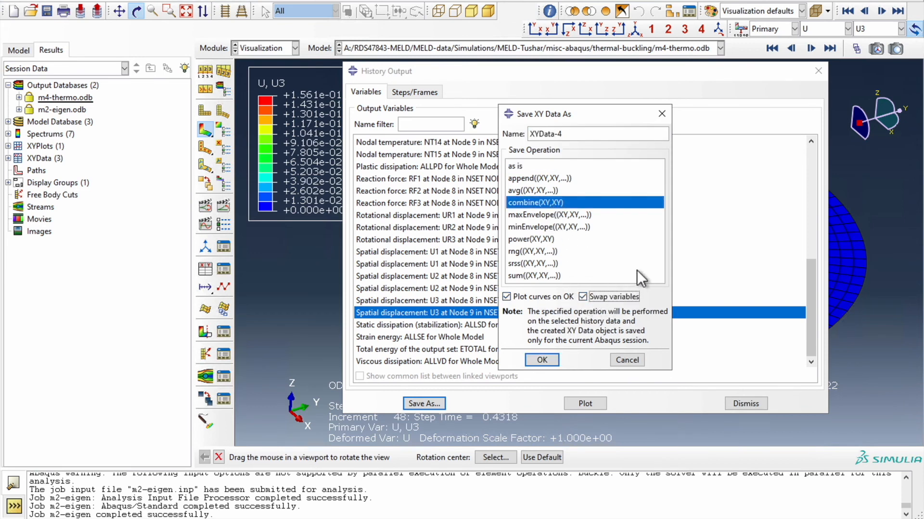
left_click(547, 361)
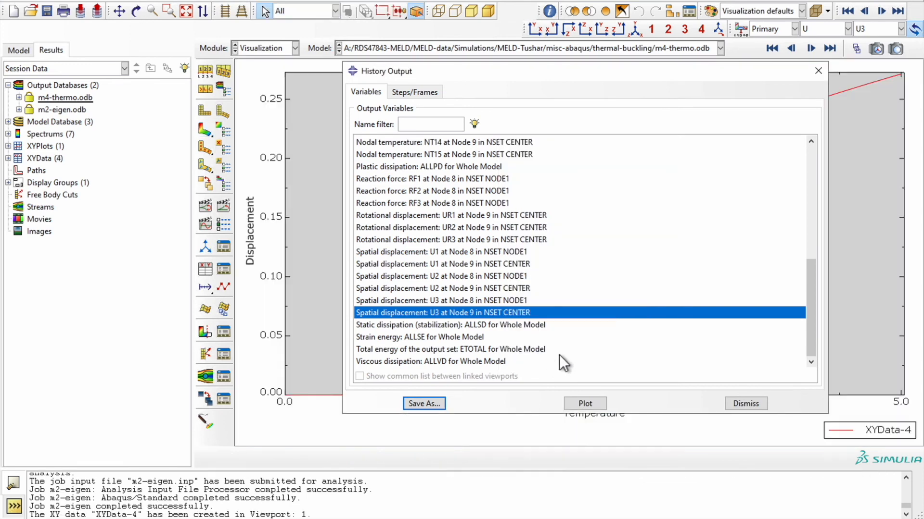
left_click(818, 73)
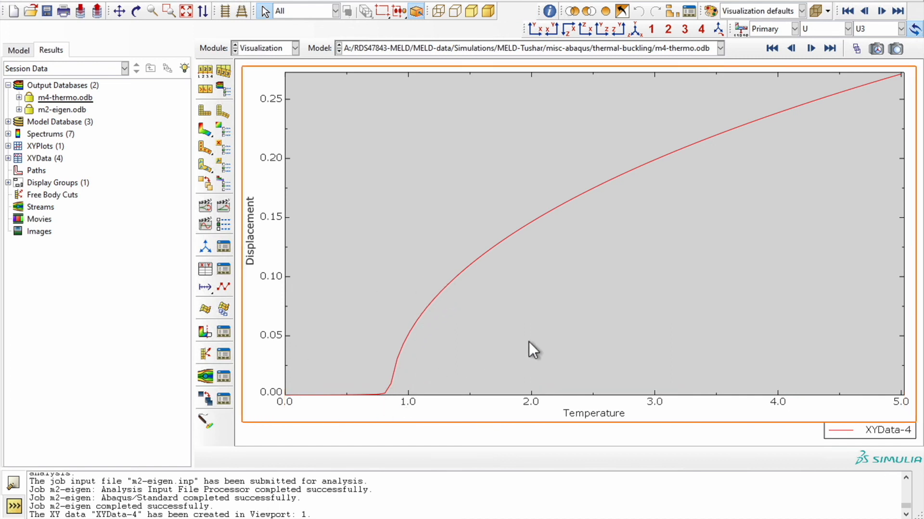
Step: Return to the U3 contour plot at increment 48 and examine the disc's deflection edge-on in the X-Z view
left_click(204, 131)
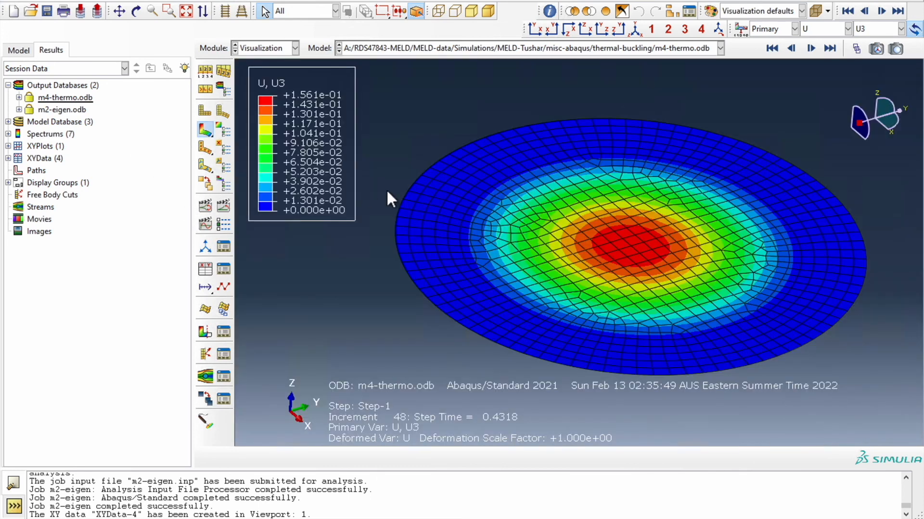
left_click(137, 10)
left_click_drag(590, 131, 539, 209)
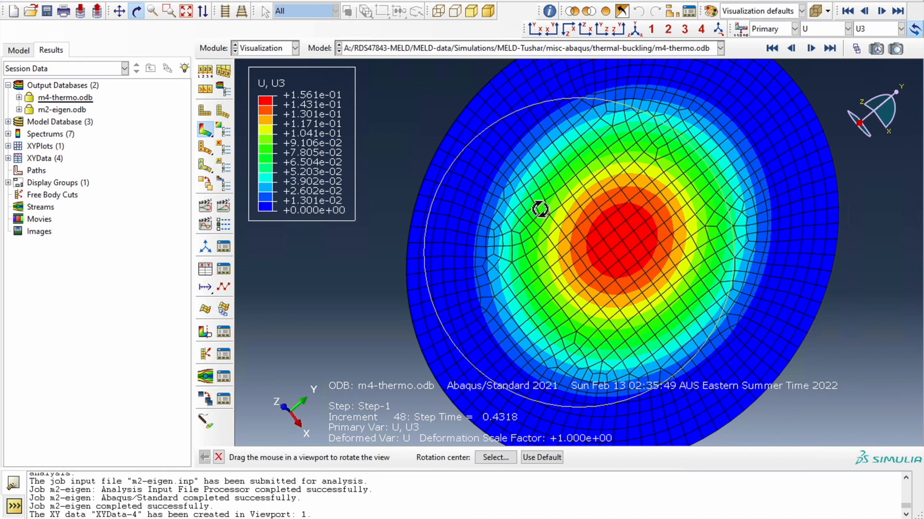
left_click(587, 32)
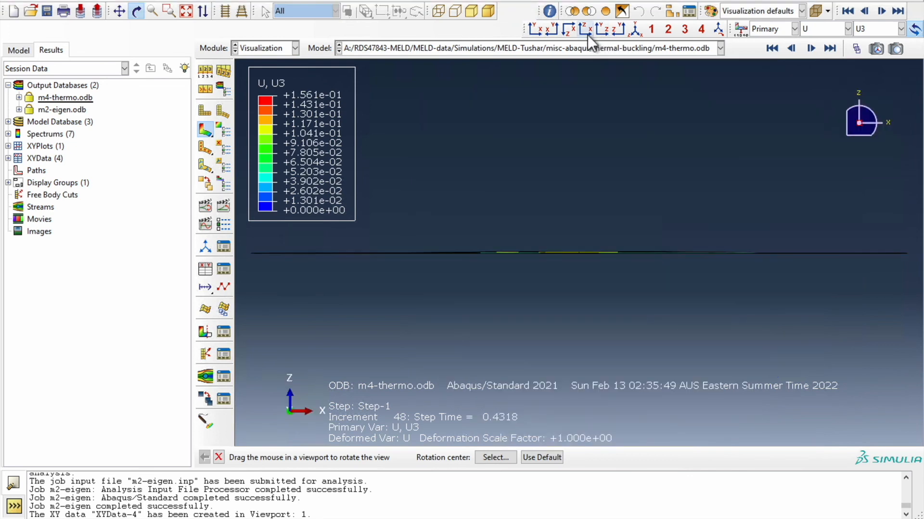
left_click_drag(554, 254, 553, 255)
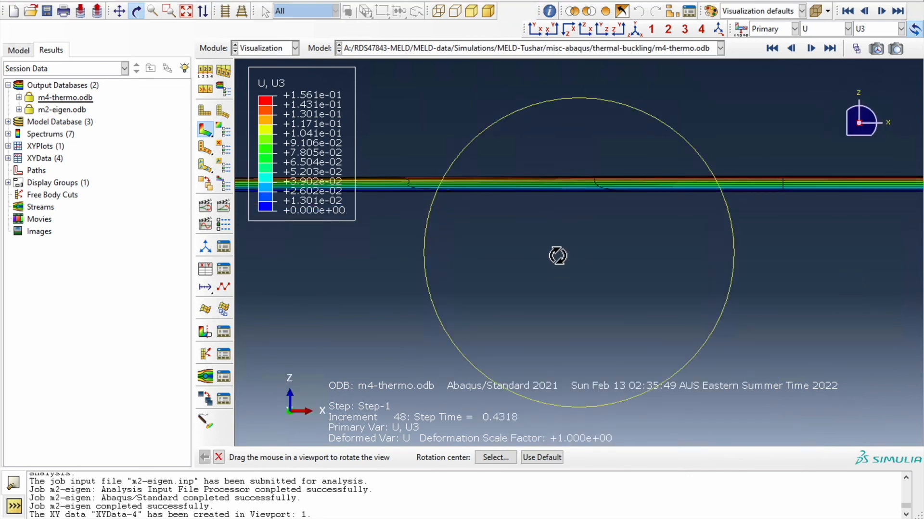